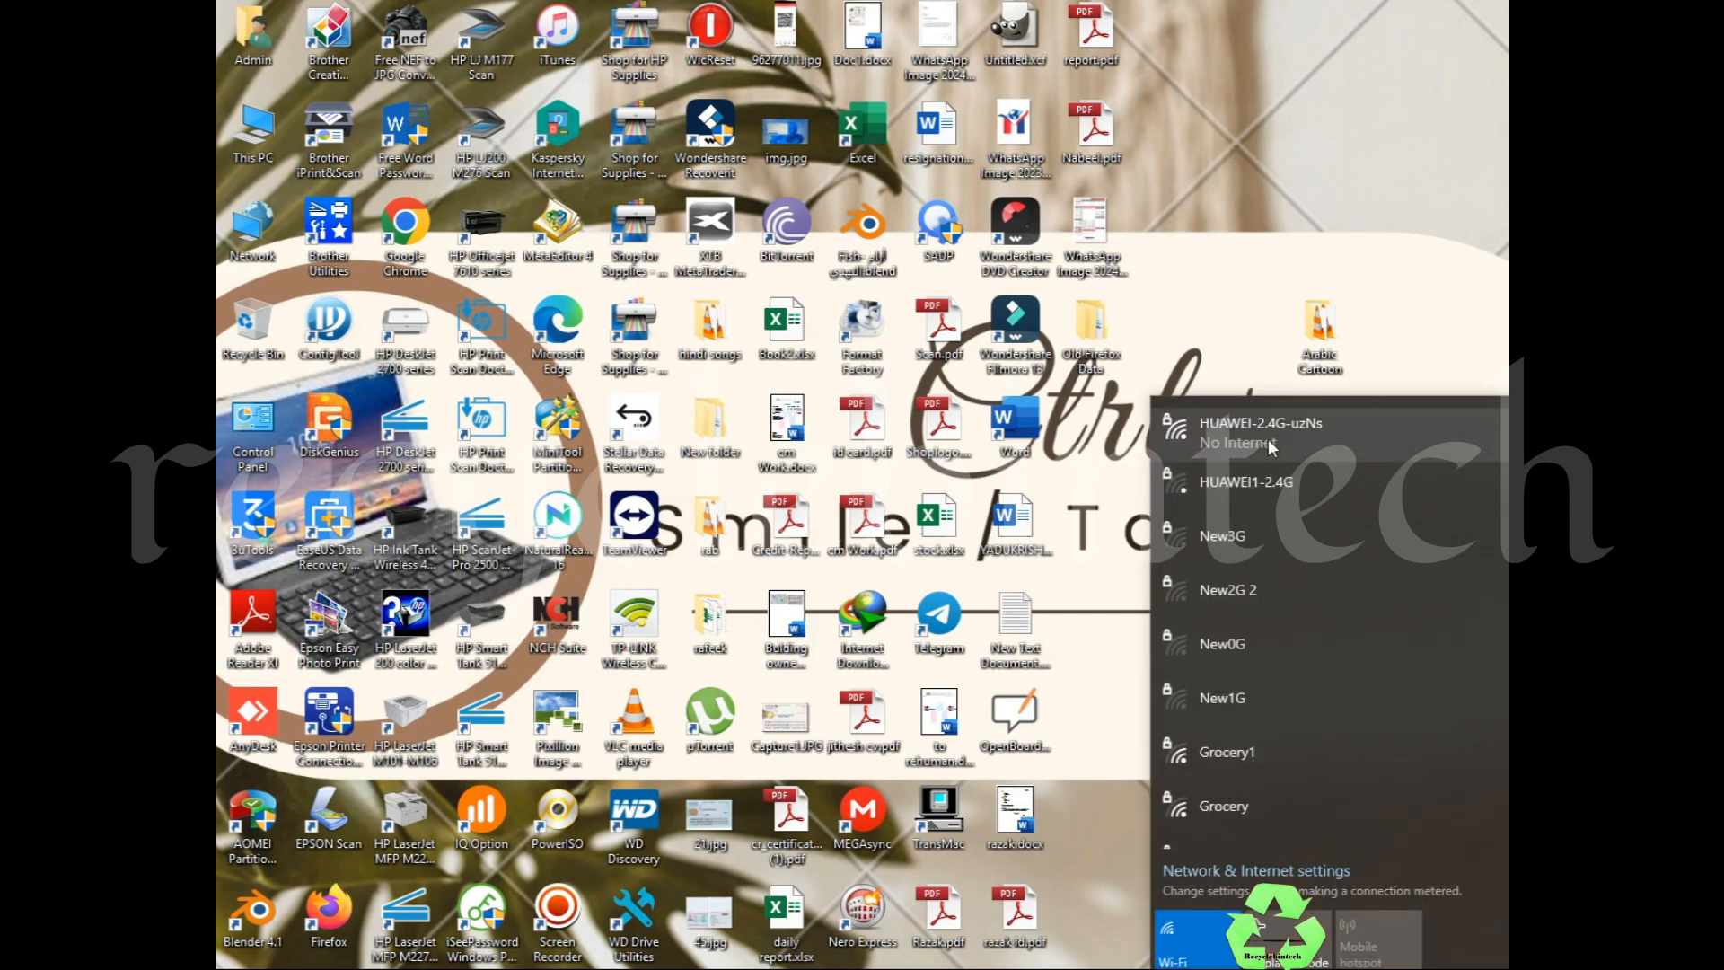
Step: Check the HUAWEI-2.4G-uzNs Wi-Fi details showing no internet, then launch Microsoft Edge
left_click(1256, 420)
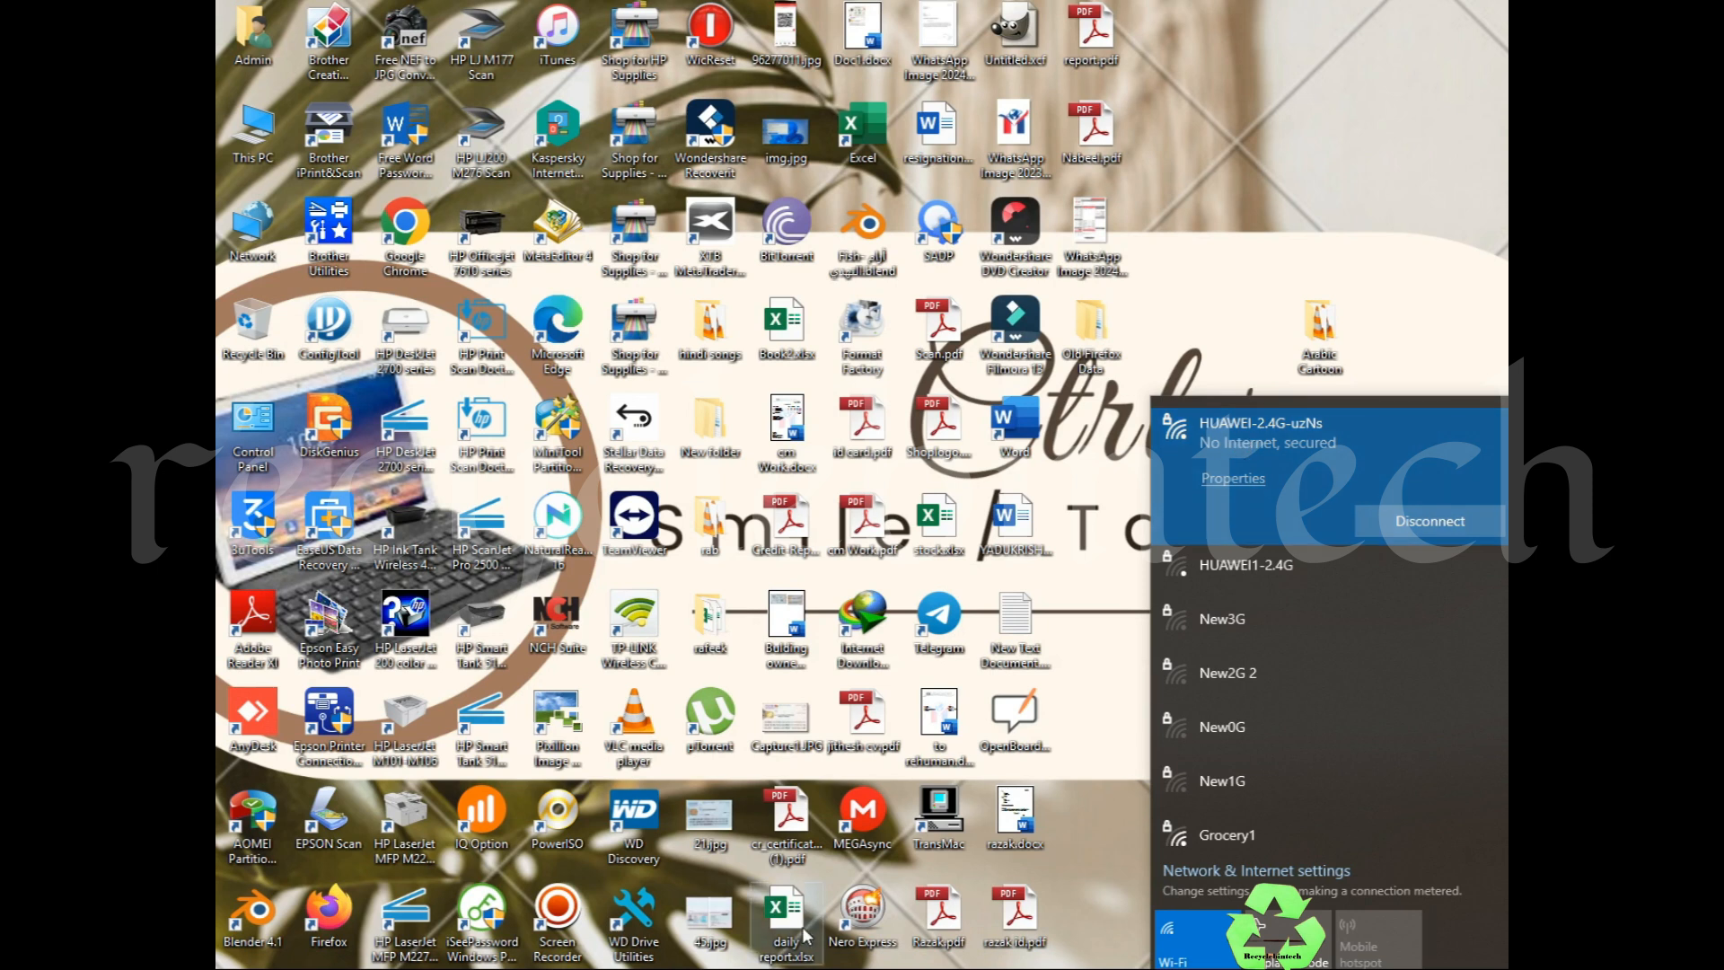
left_click(628, 968)
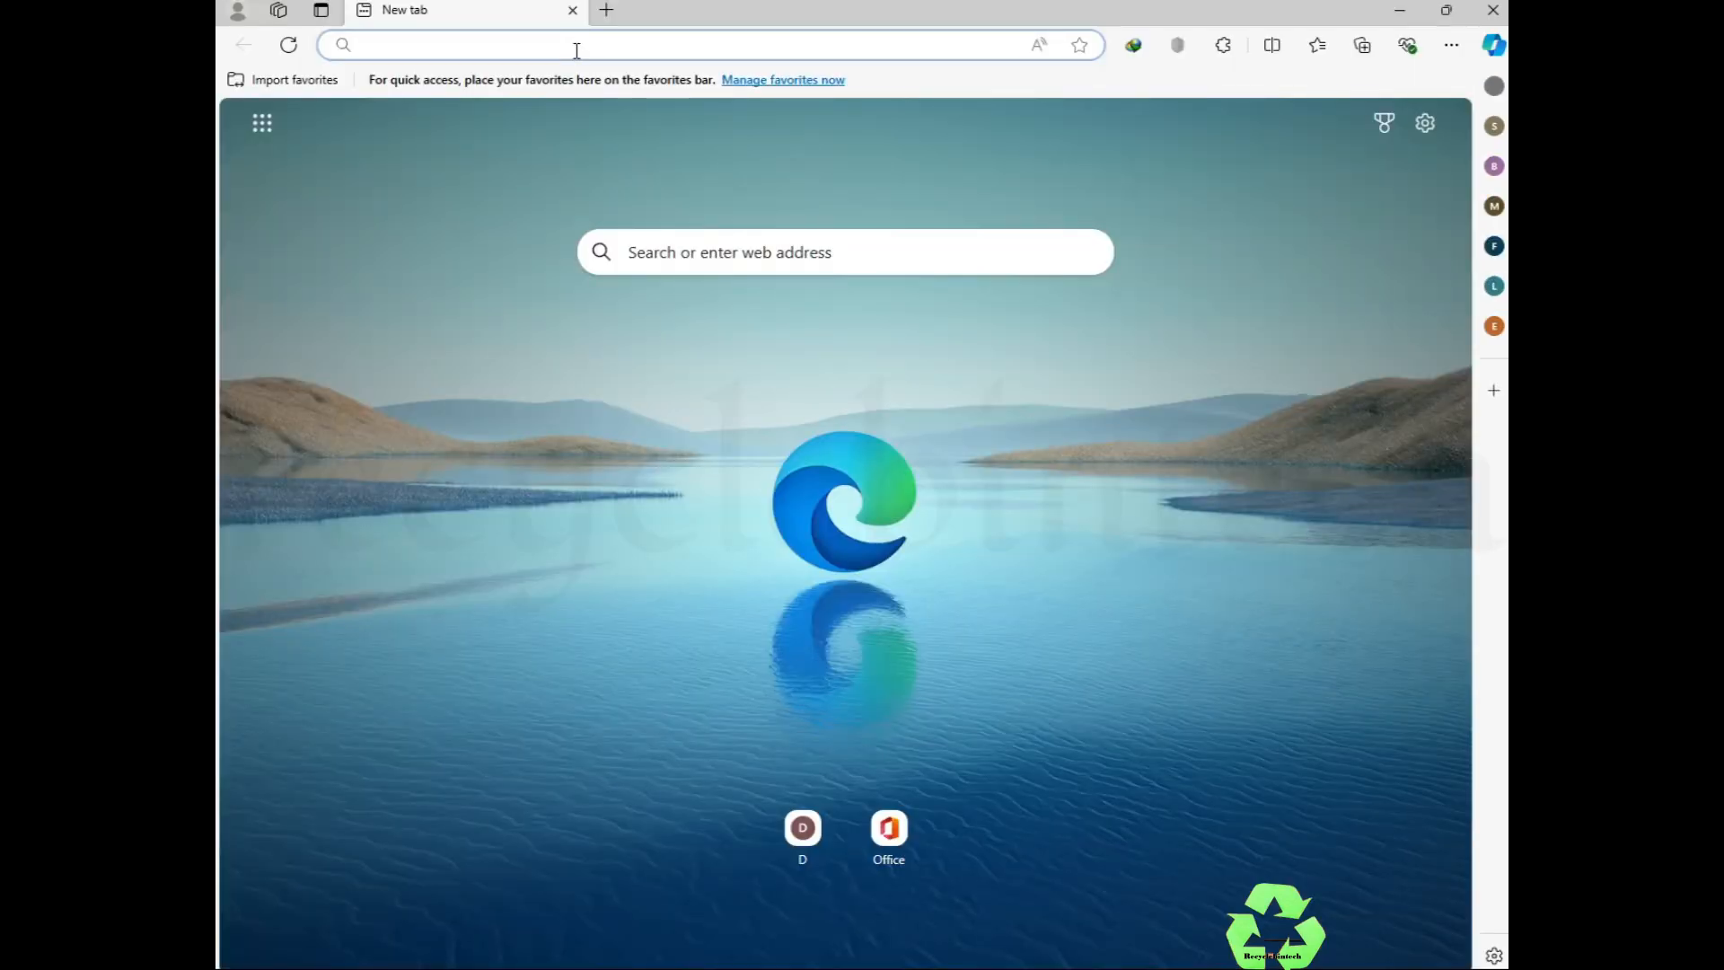
Step: Go to 192.168.100.1 and log in with the admin user name and password
type("192.168.1")
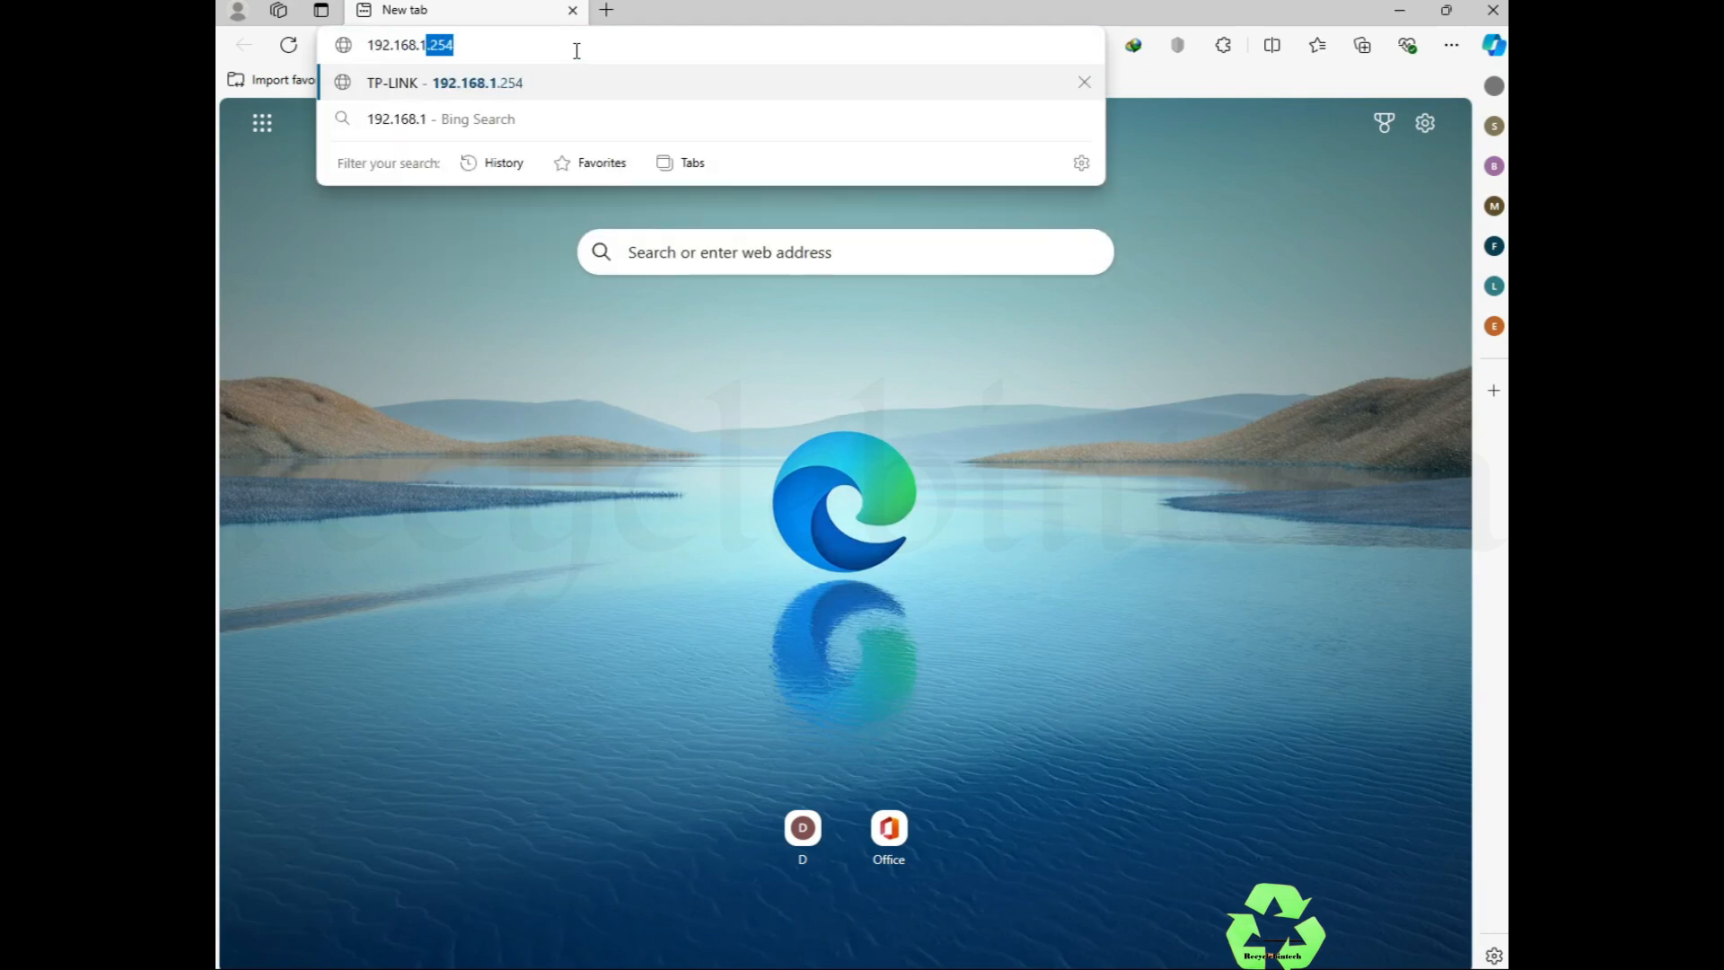
type("00.1")
key("Return")
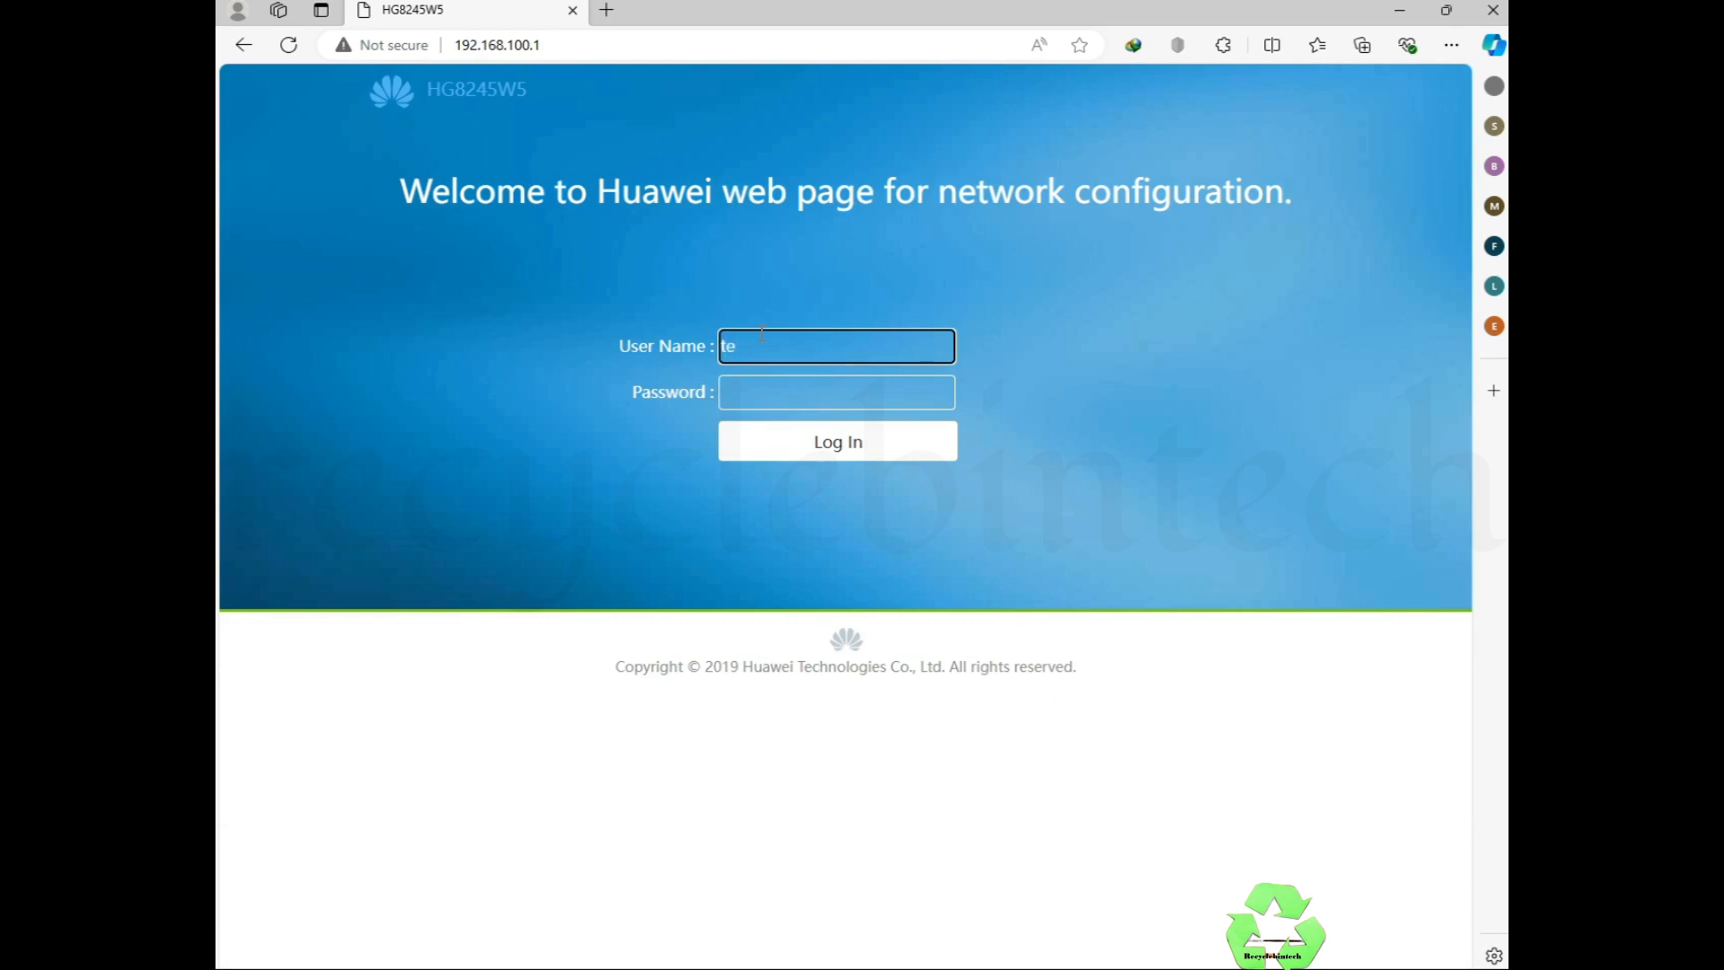
type("ecomadmin")
left_click(762, 383)
type("admin")
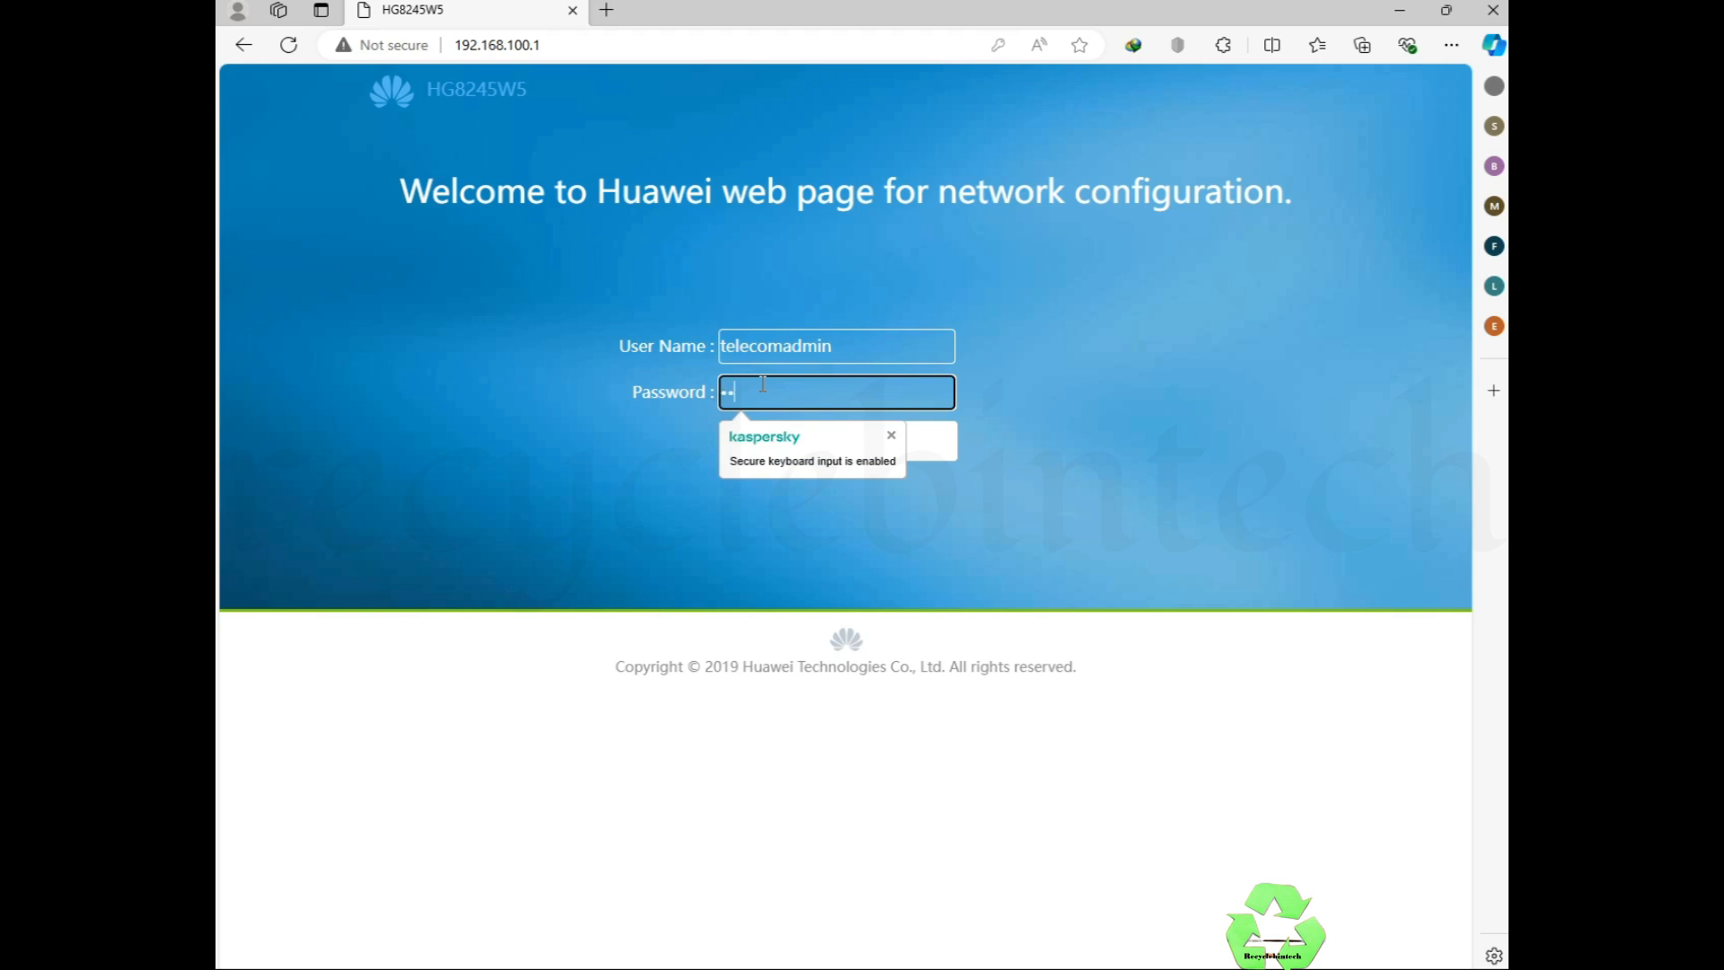
type("te")
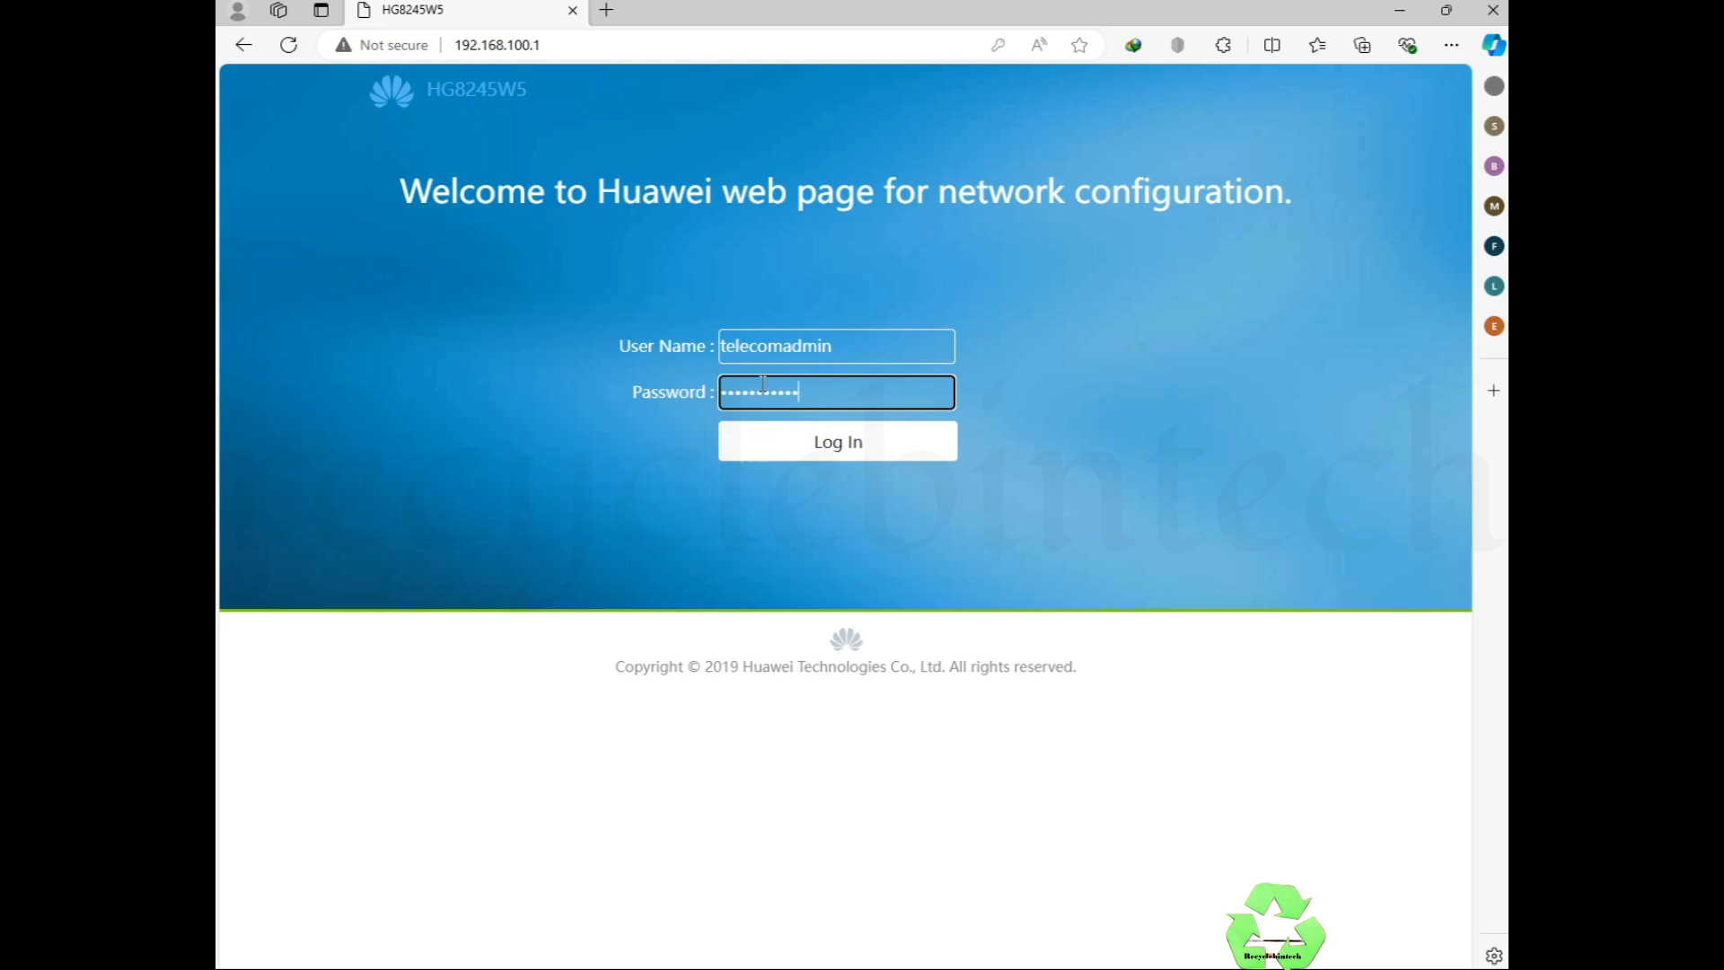
left_click(824, 444)
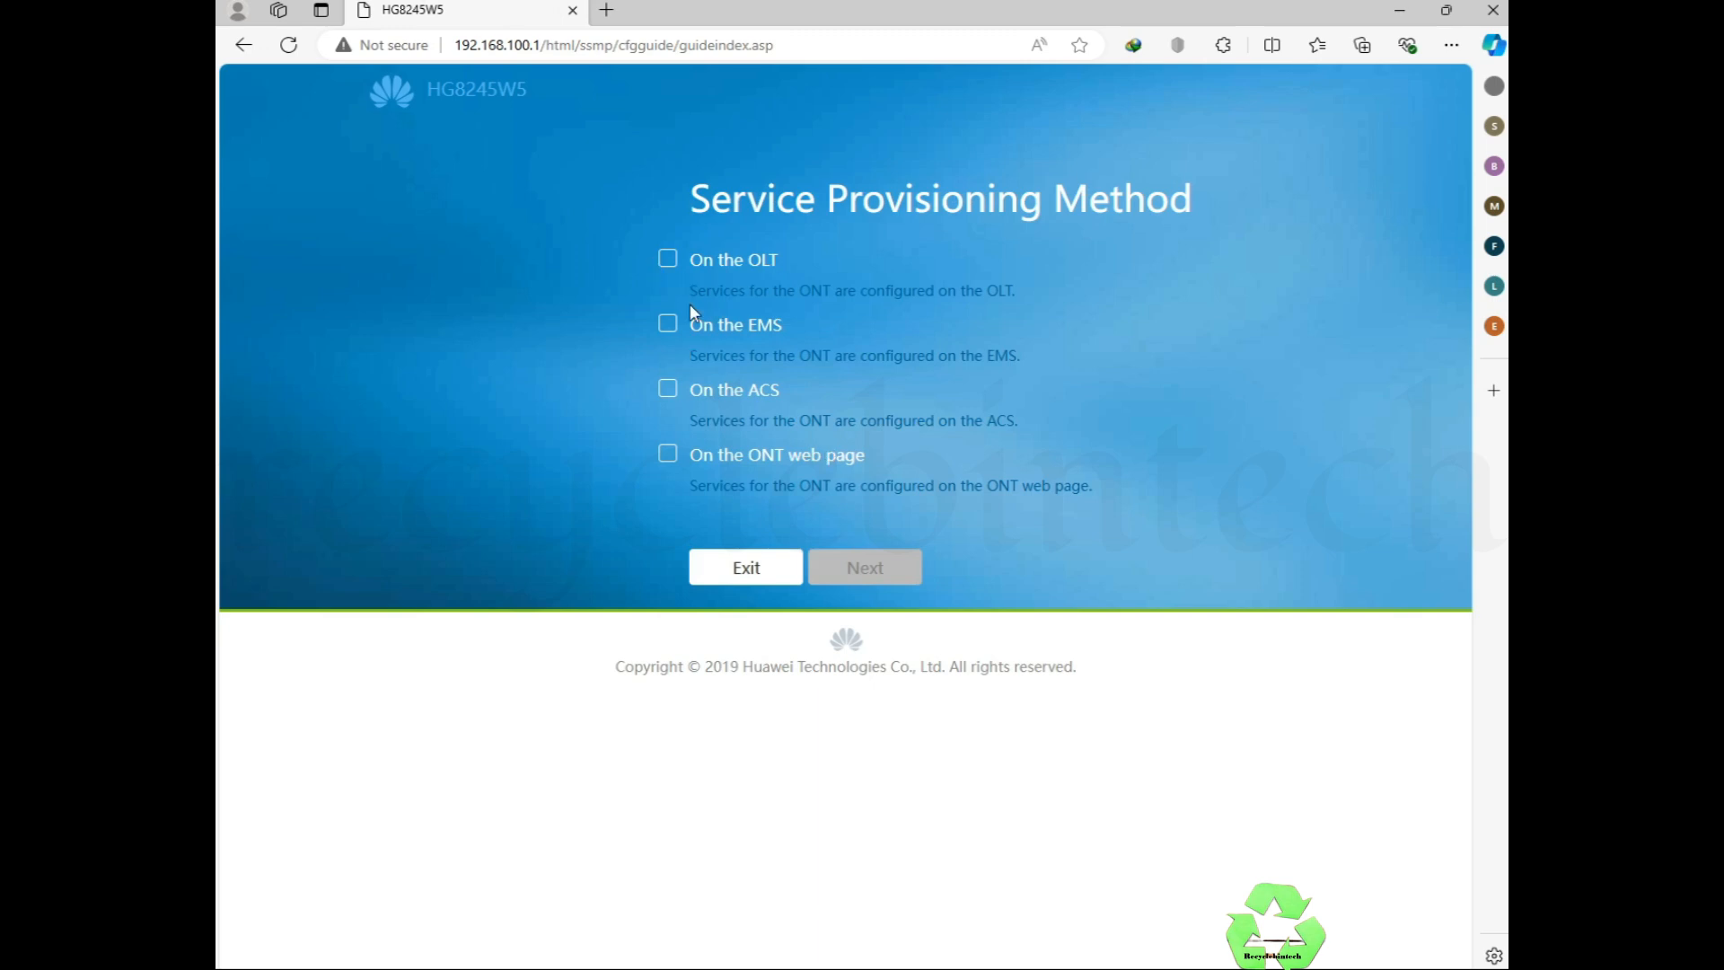
Step: Exit the Service Provisioning wizard and go to the Advanced WAN Configuration page
left_click(736, 562)
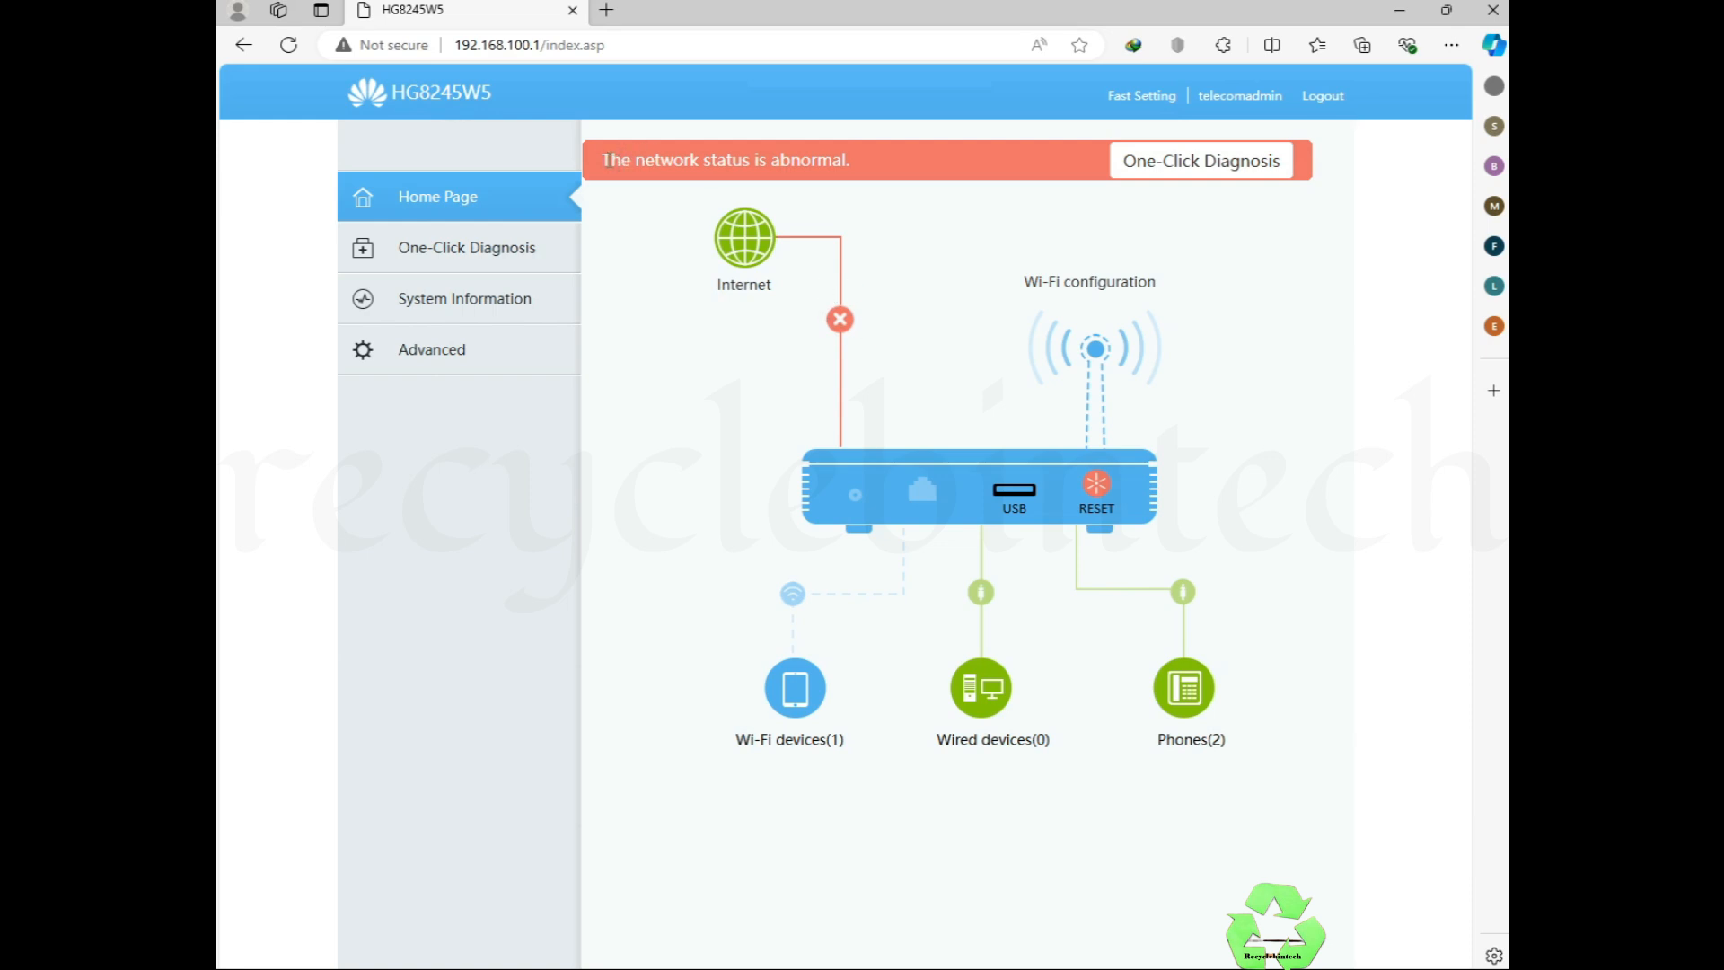
left_click_drag(607, 160, 882, 171)
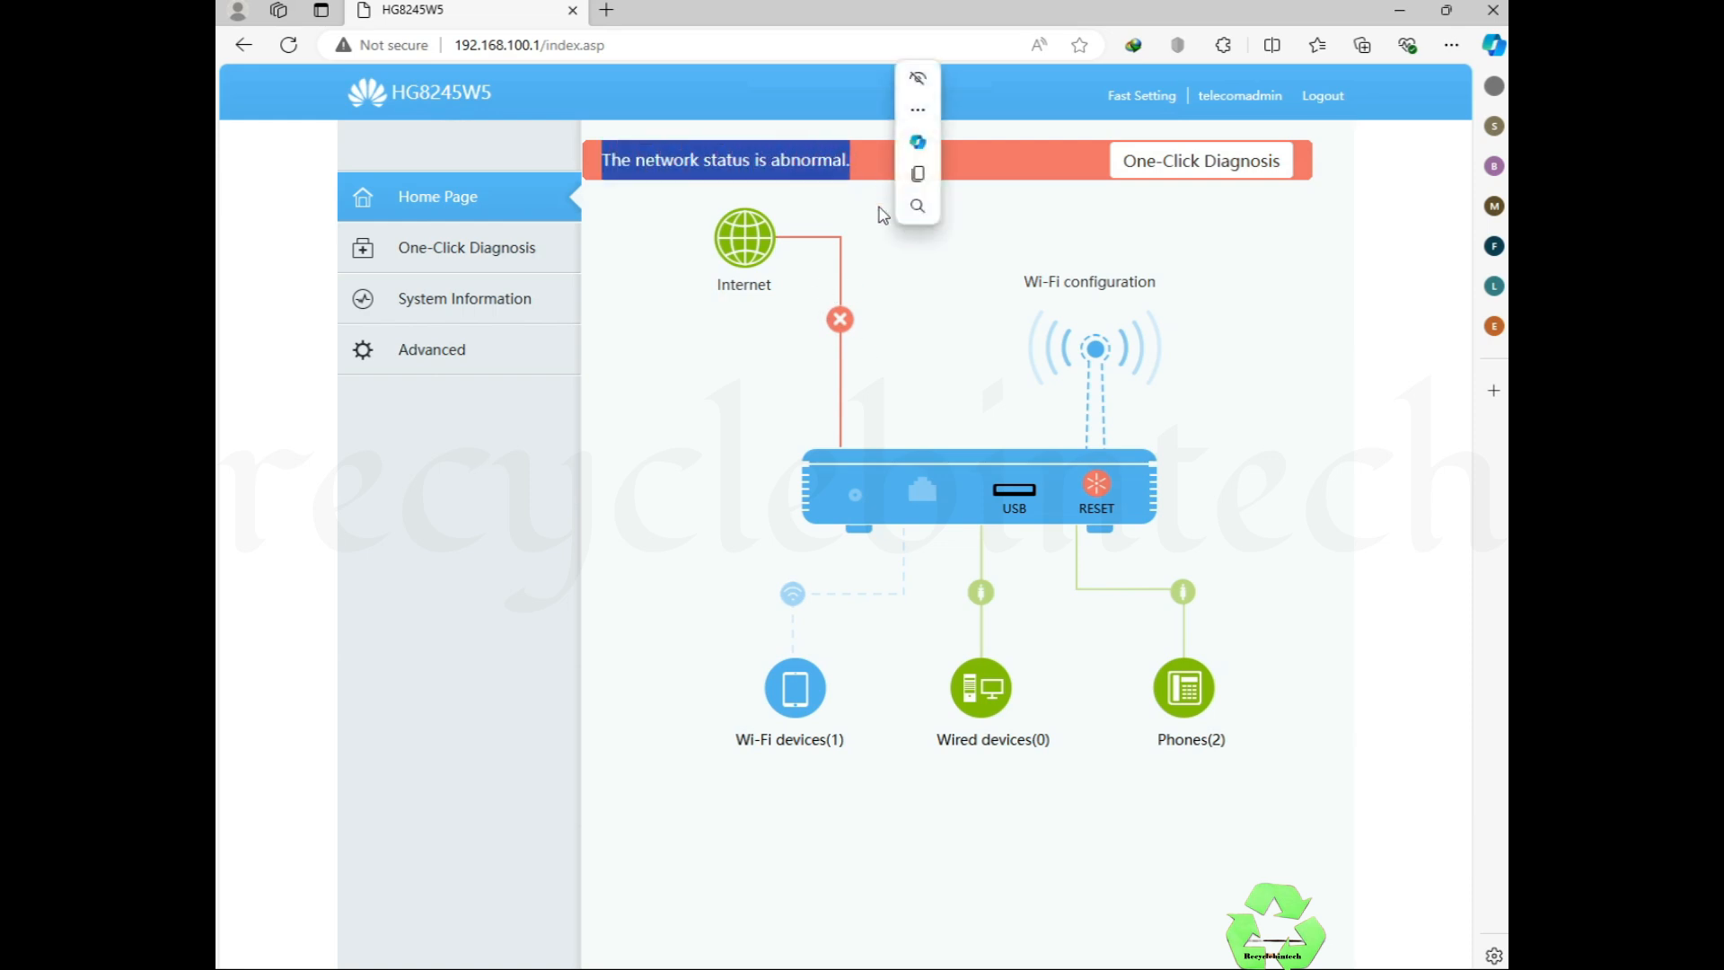
left_click(883, 214)
left_click(381, 354)
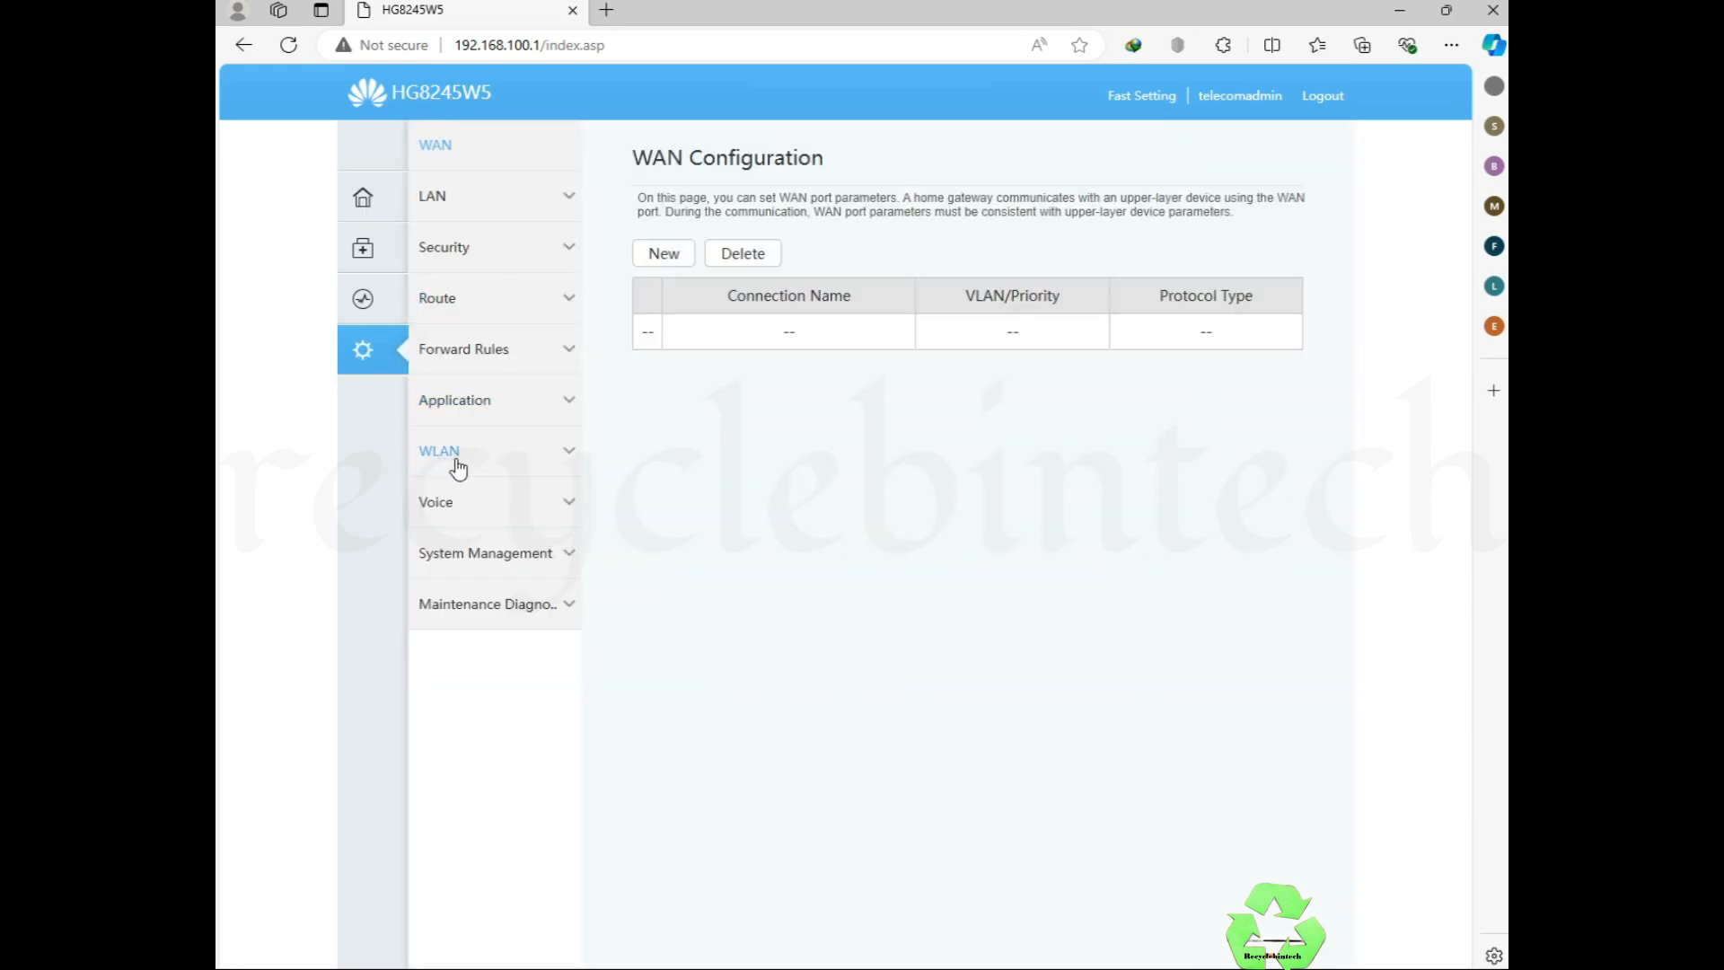
Step: In WLAN 5G Basic Network Settings, change the SSID name to HUAWEI1-5G
left_click(428, 460)
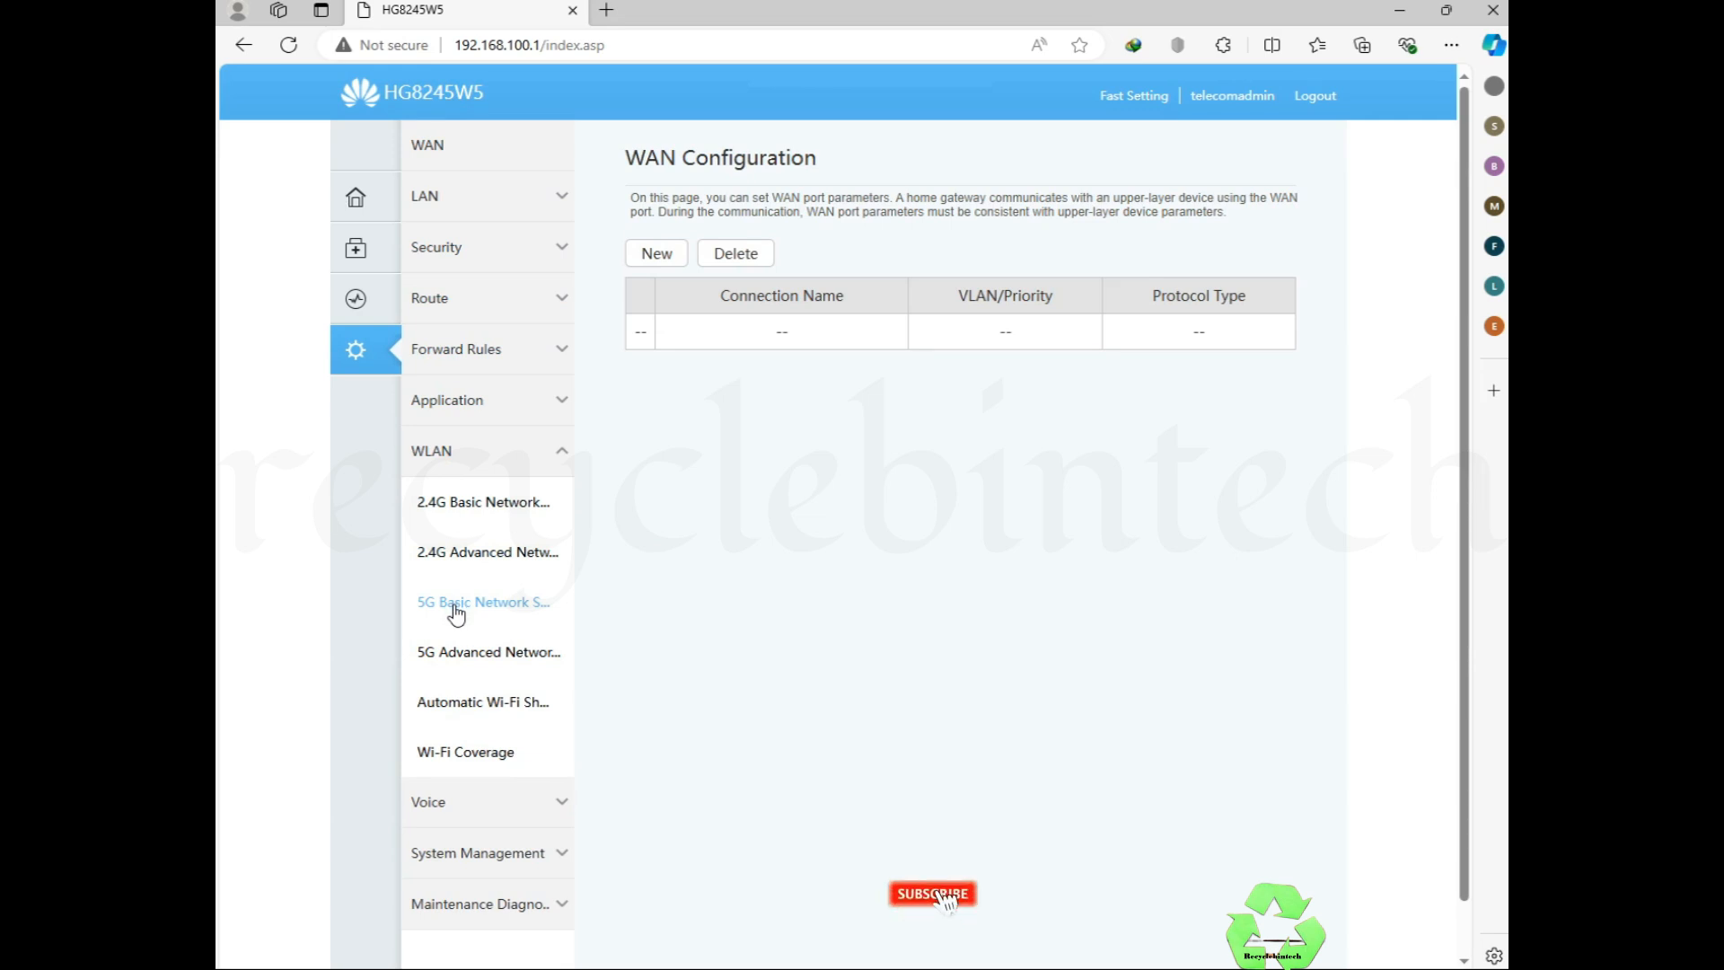
left_click(458, 612)
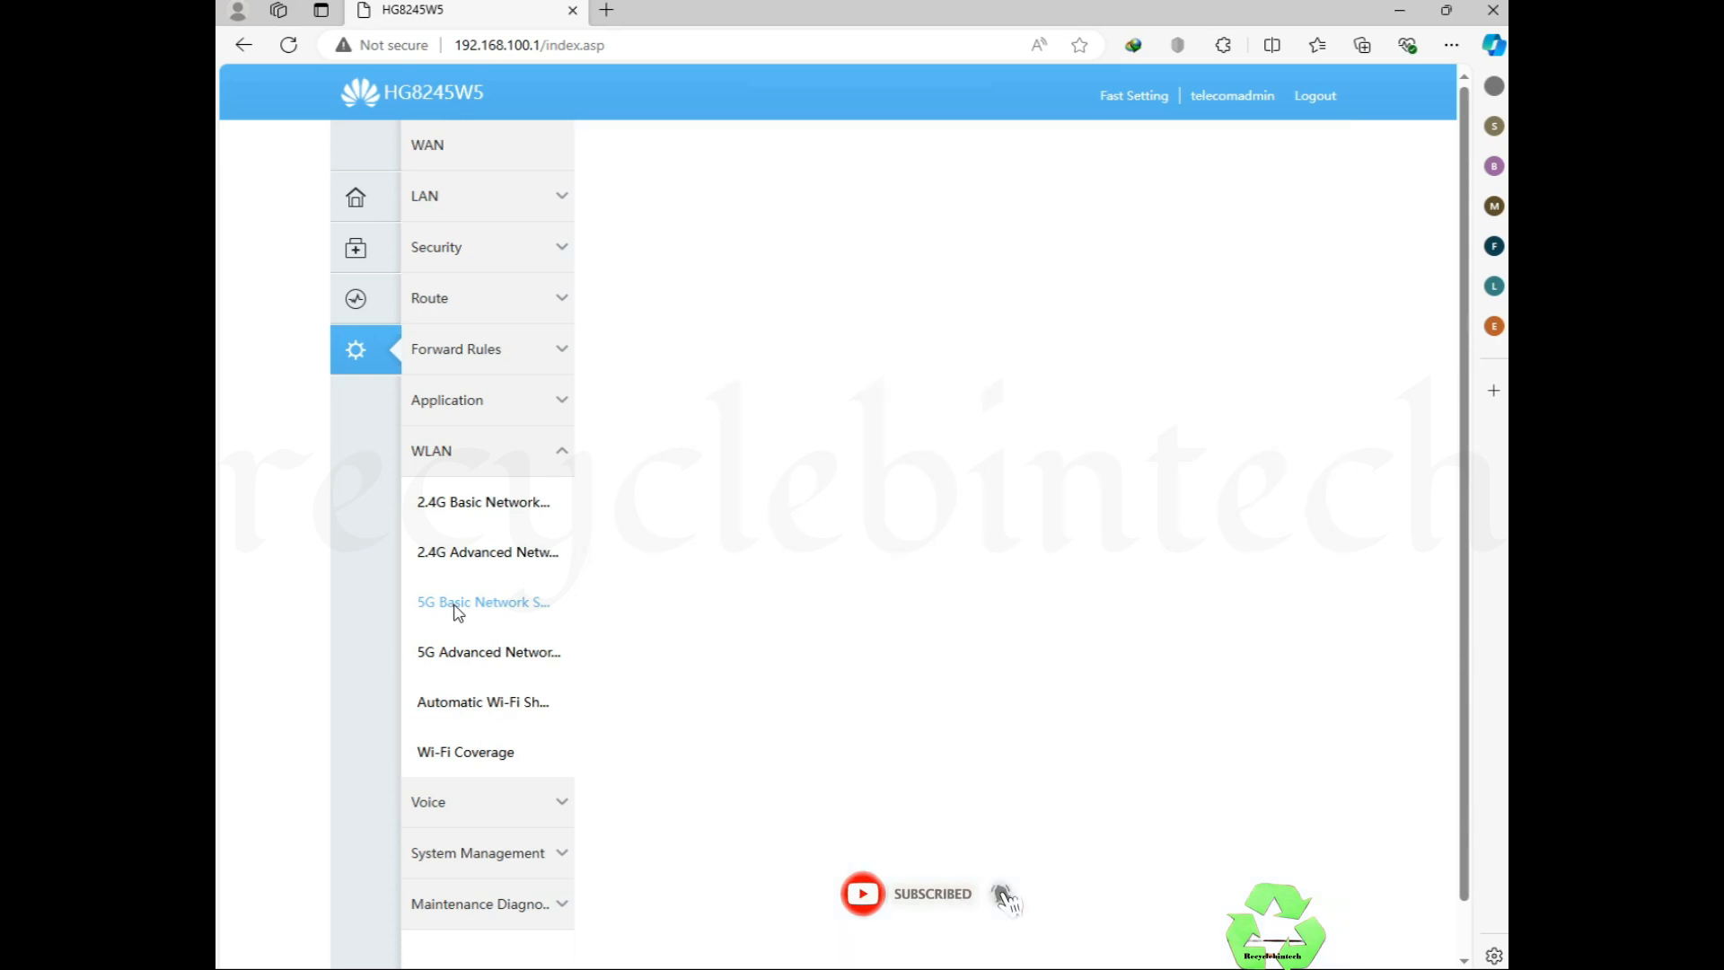
left_click(926, 545)
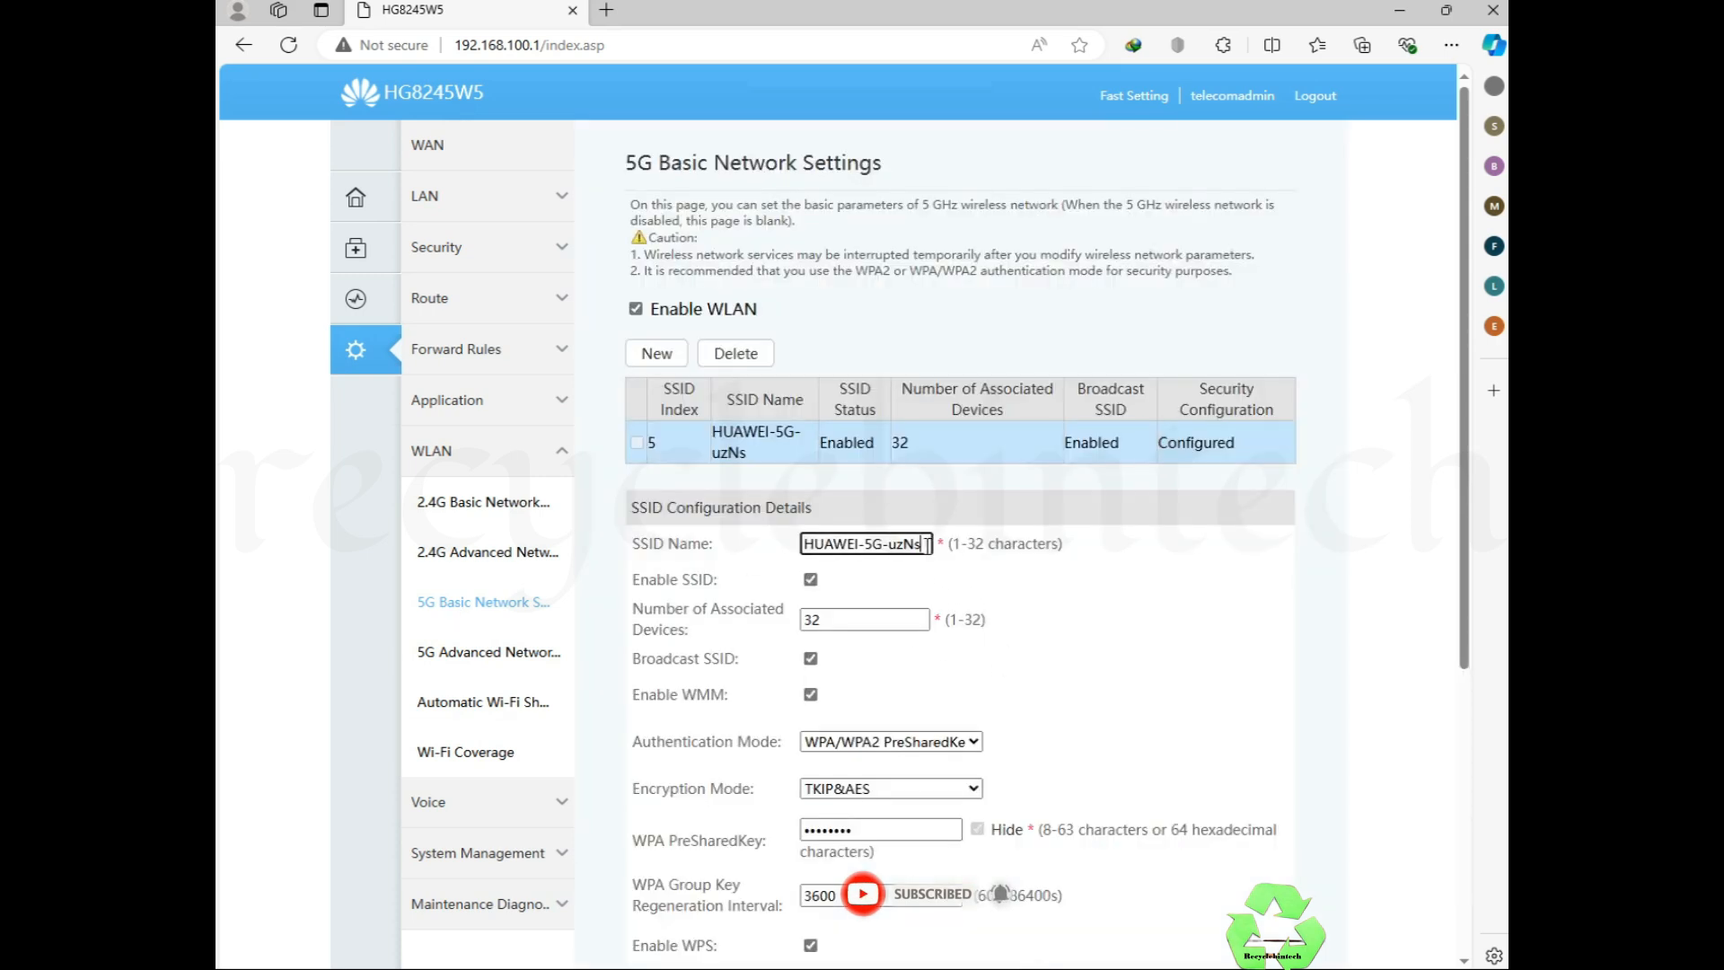
key("BackSpace")
key("BackSpace")
key("BackSpace")
key("BackSpace")
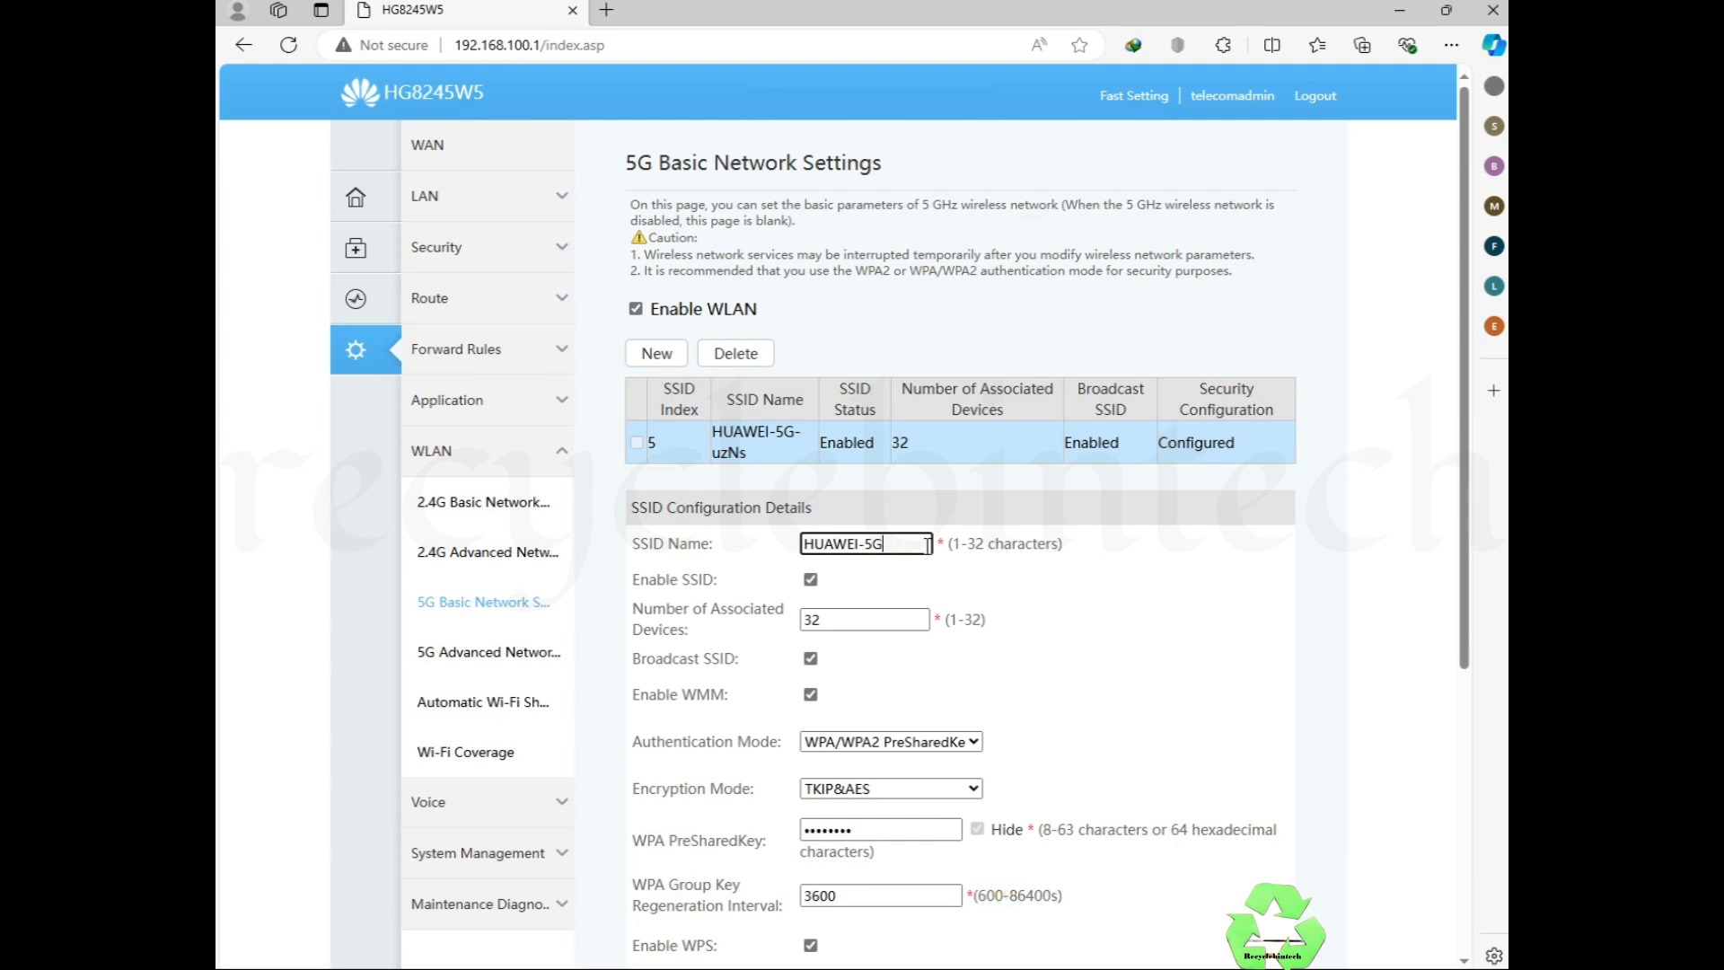
key("Left")
key("Left")
type("1")
left_click(1089, 651)
Step: Replace the 5G WPA pre-shared key, keep WPS mode PBC, and apply the settings
scroll(1089, 651, "down", 3)
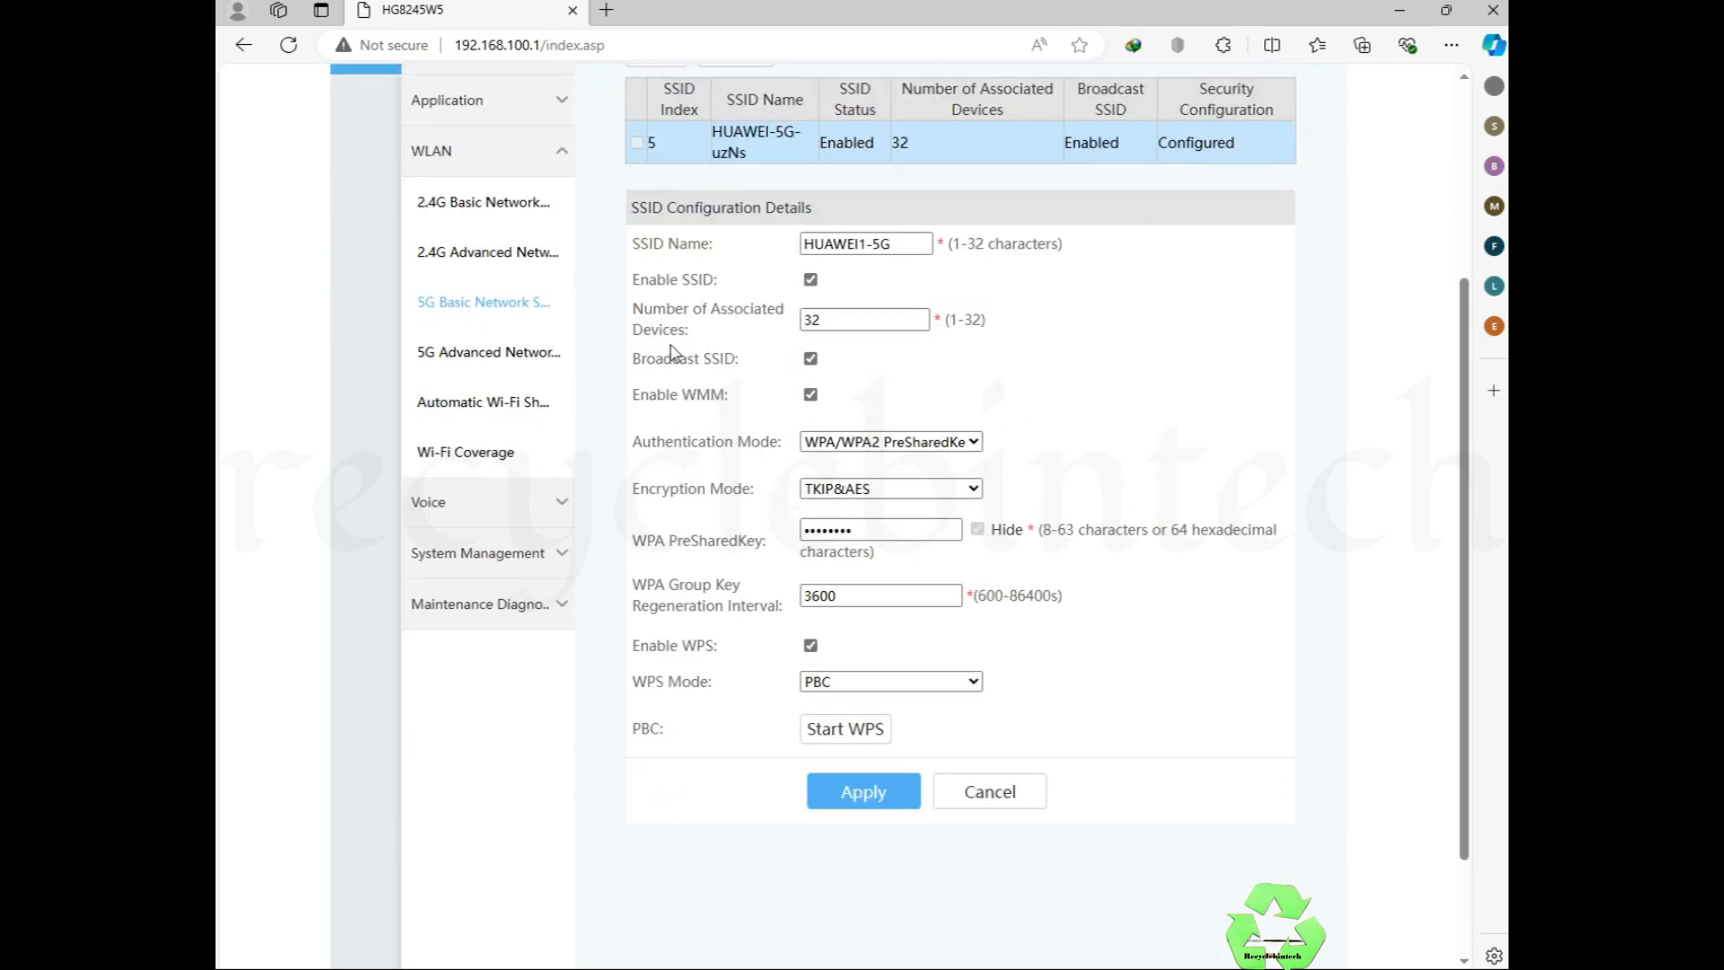
left_click_drag(636, 362, 763, 368)
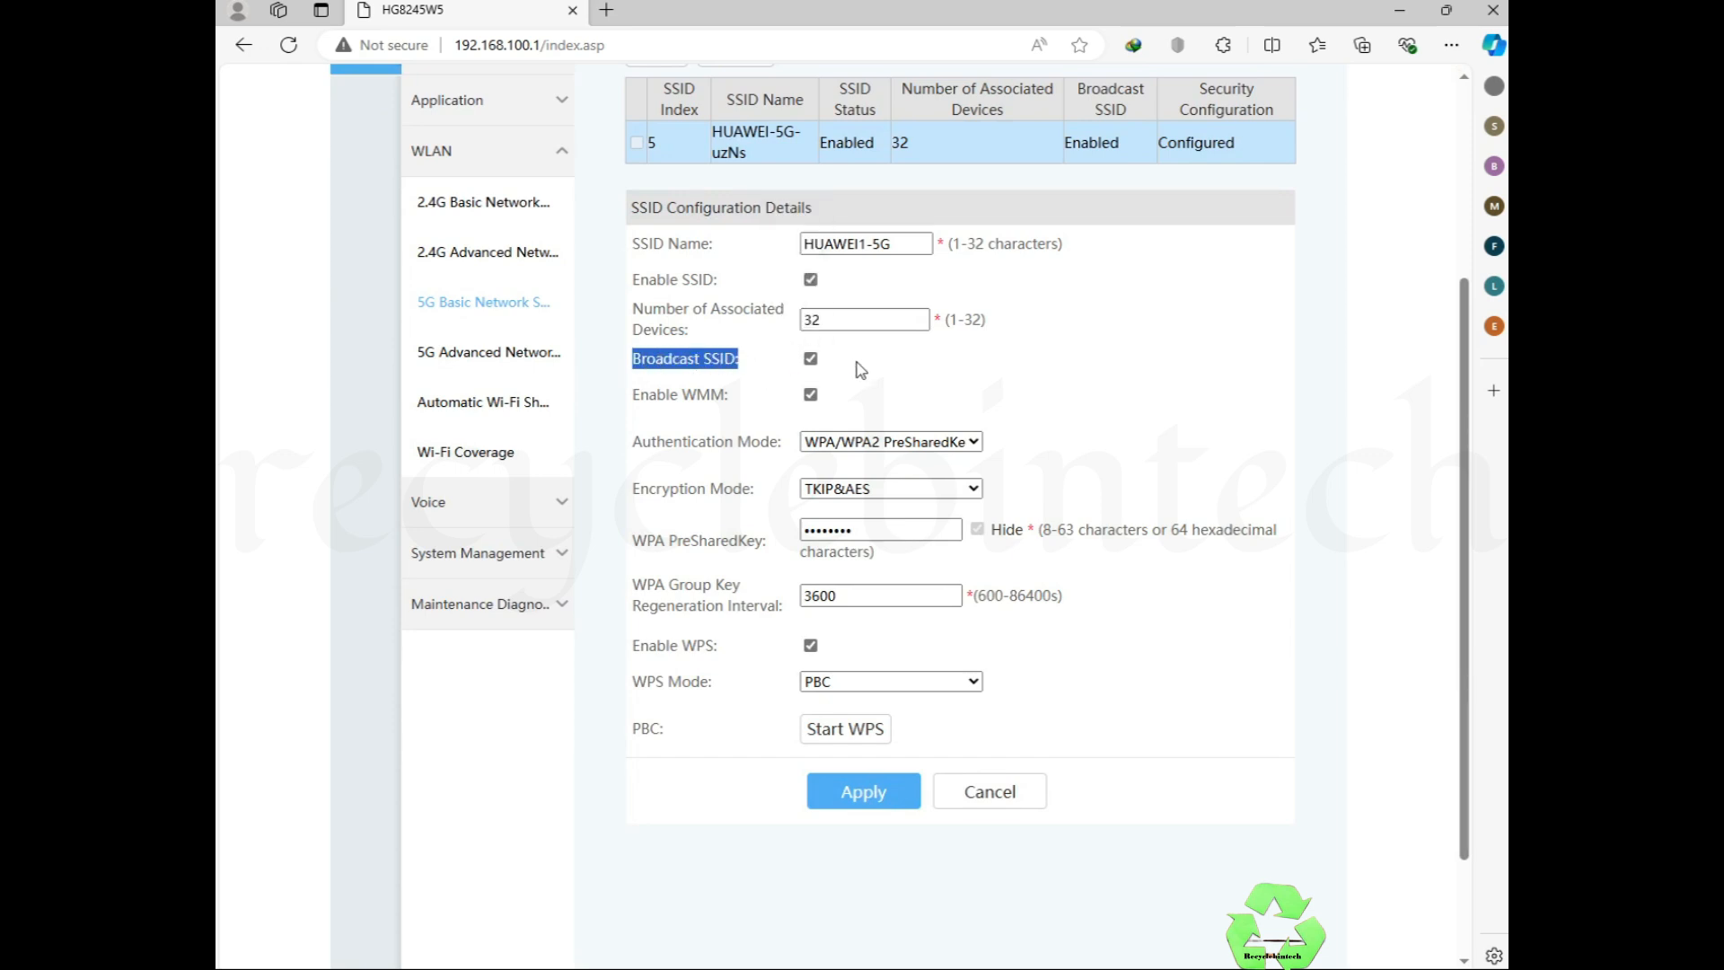
left_click(826, 363)
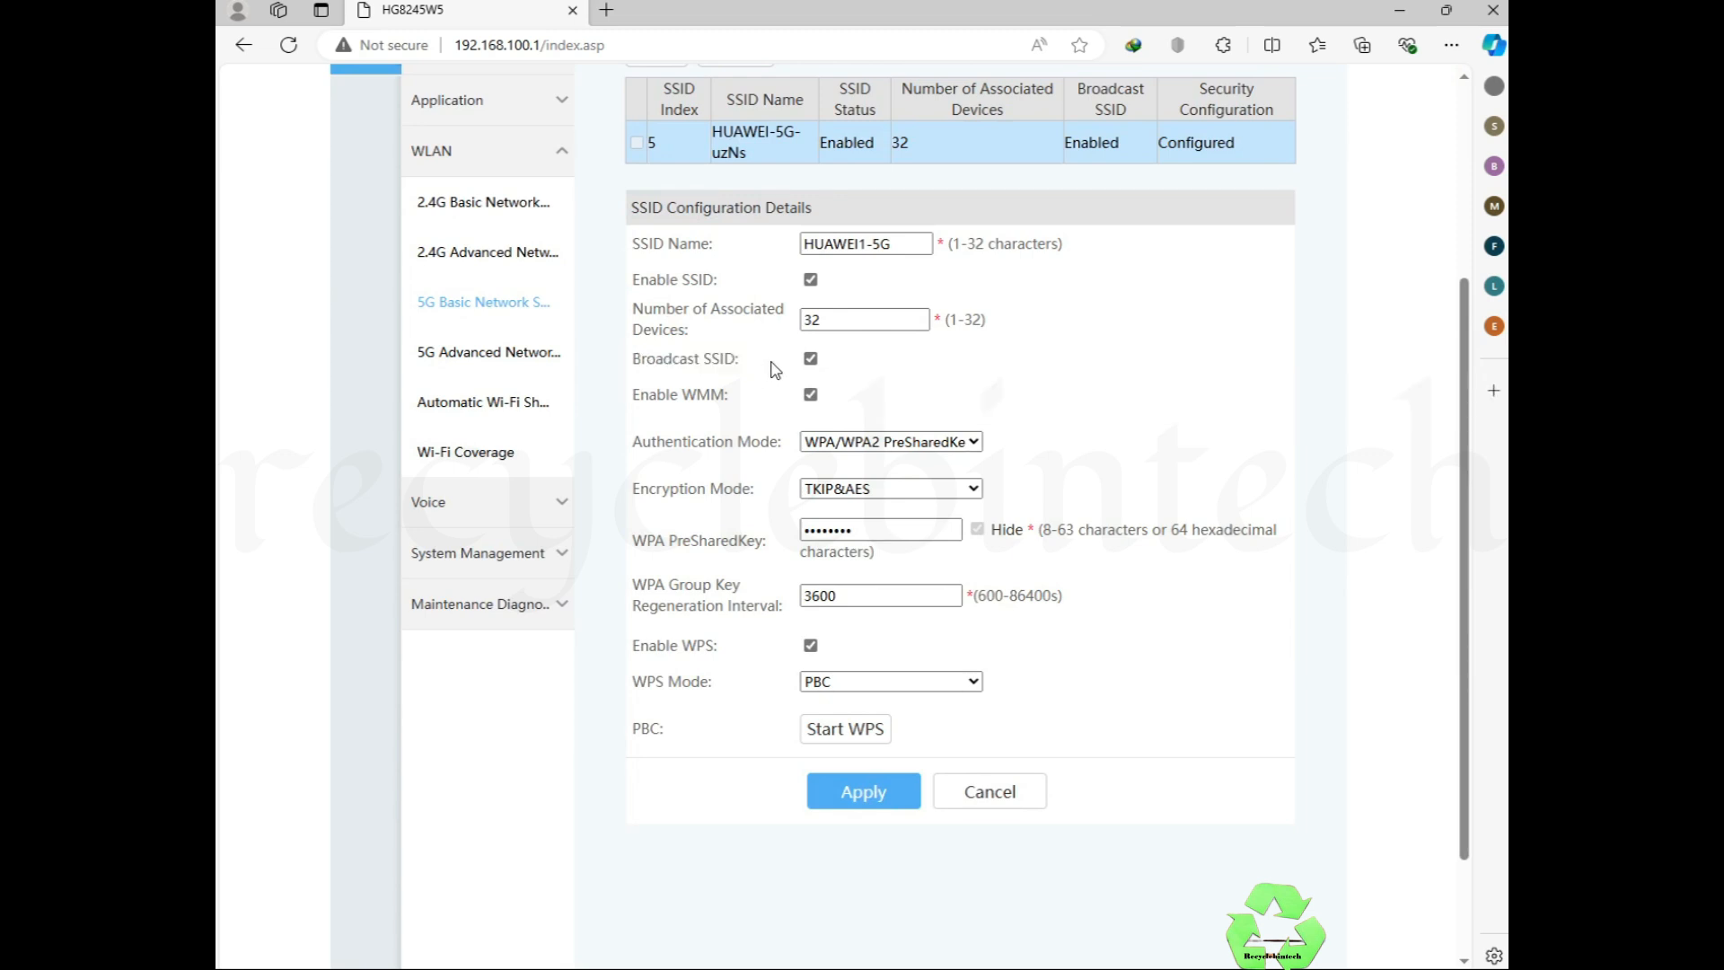
double_click(880, 530)
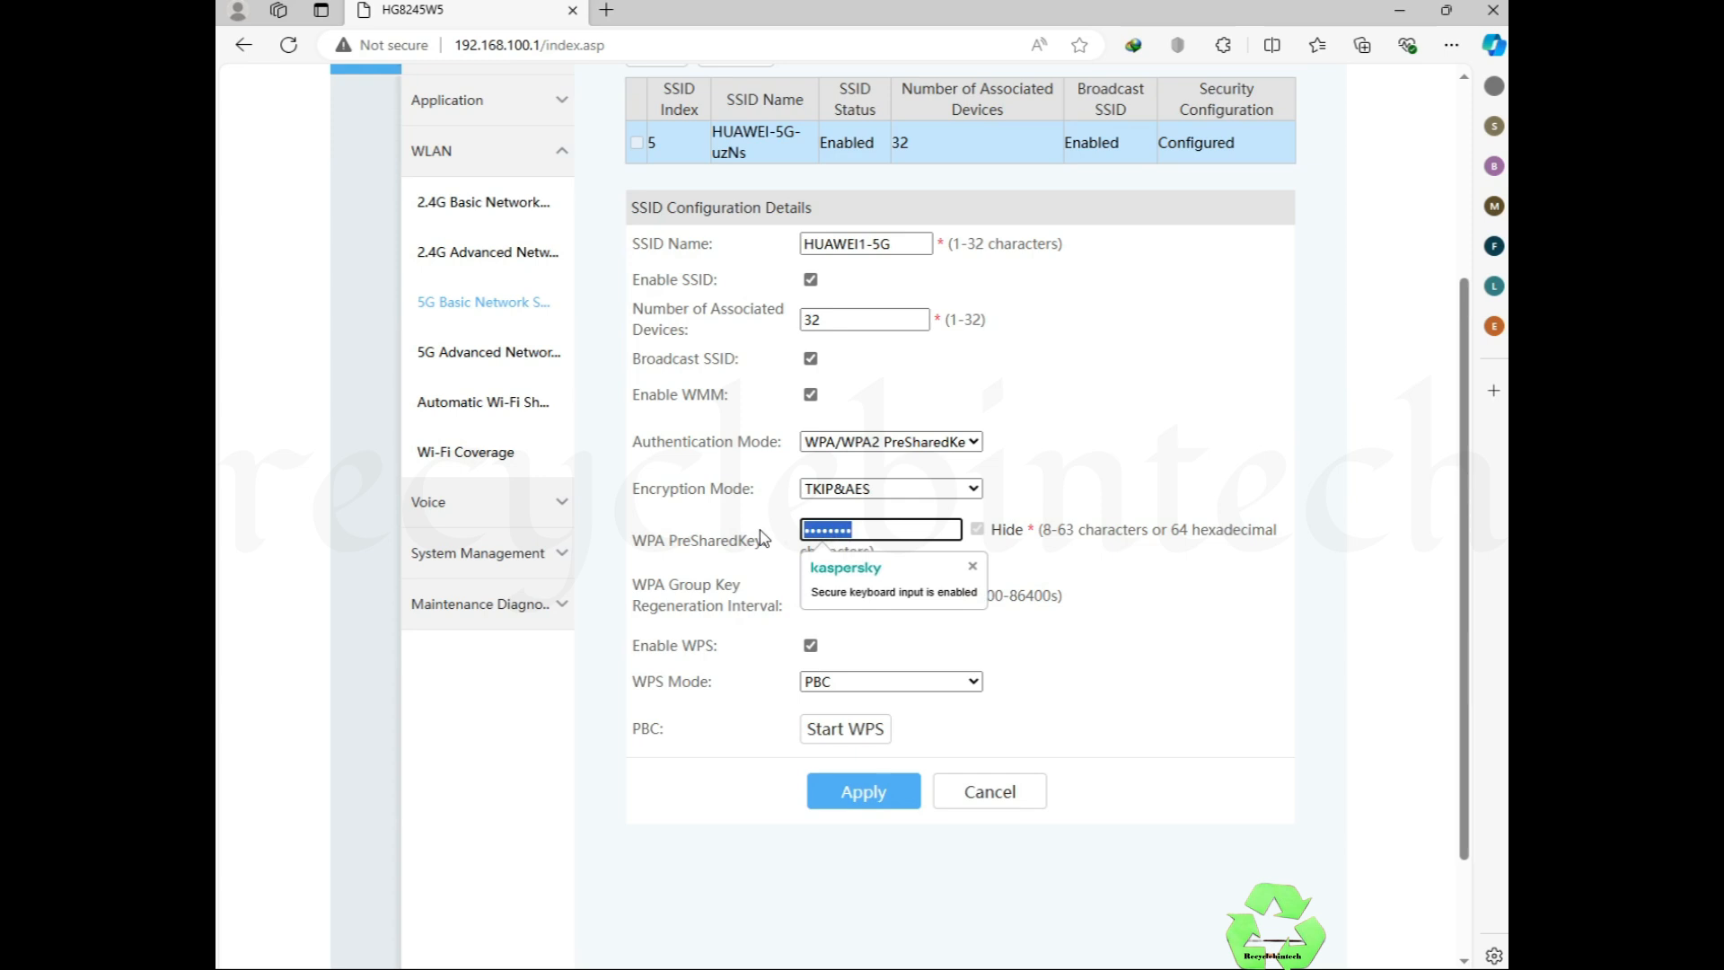
type("123")
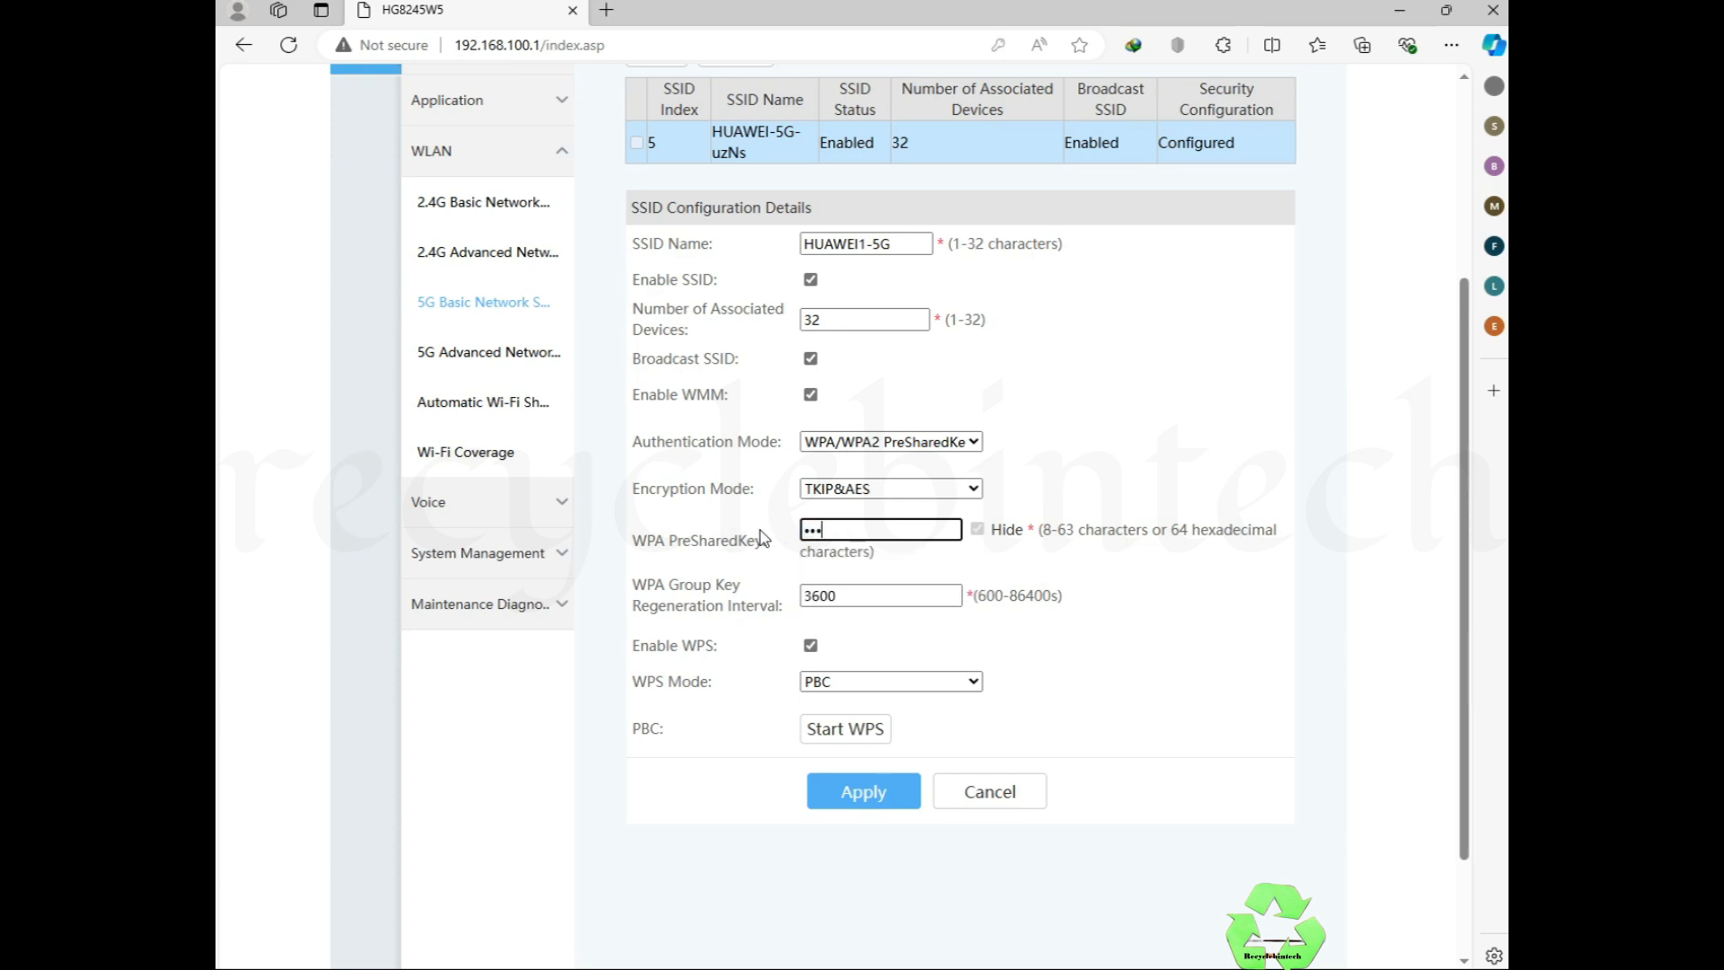
type("45678")
left_click(824, 682)
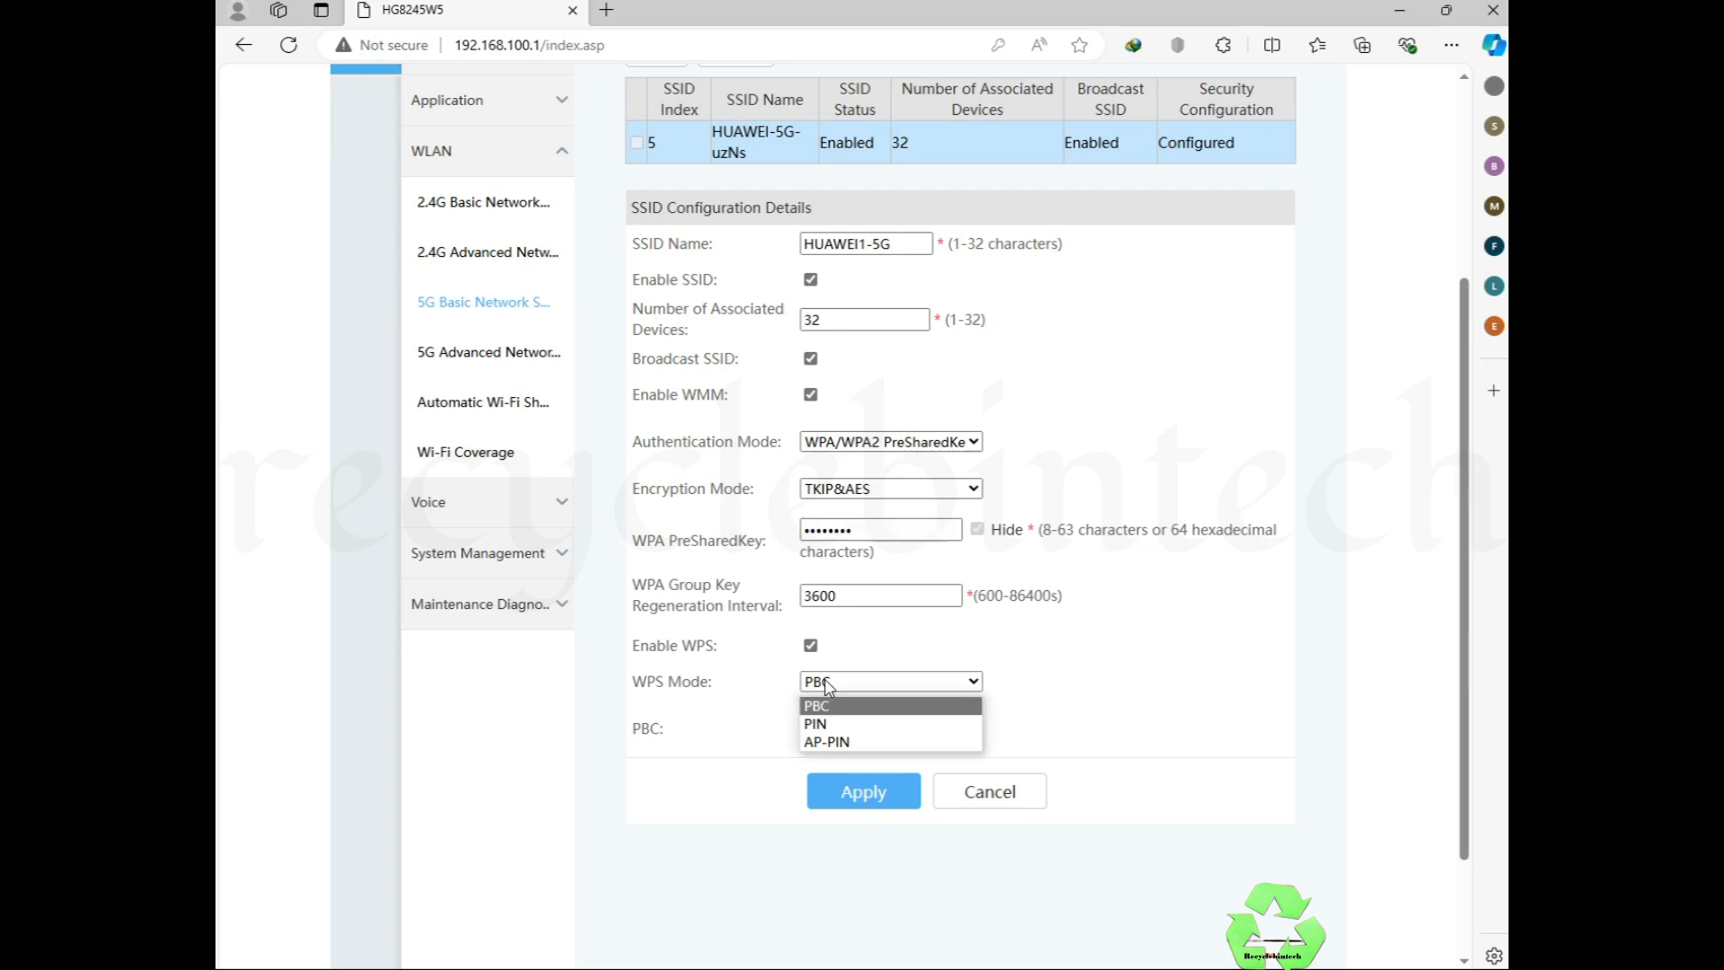
left_click(826, 685)
left_click(837, 798)
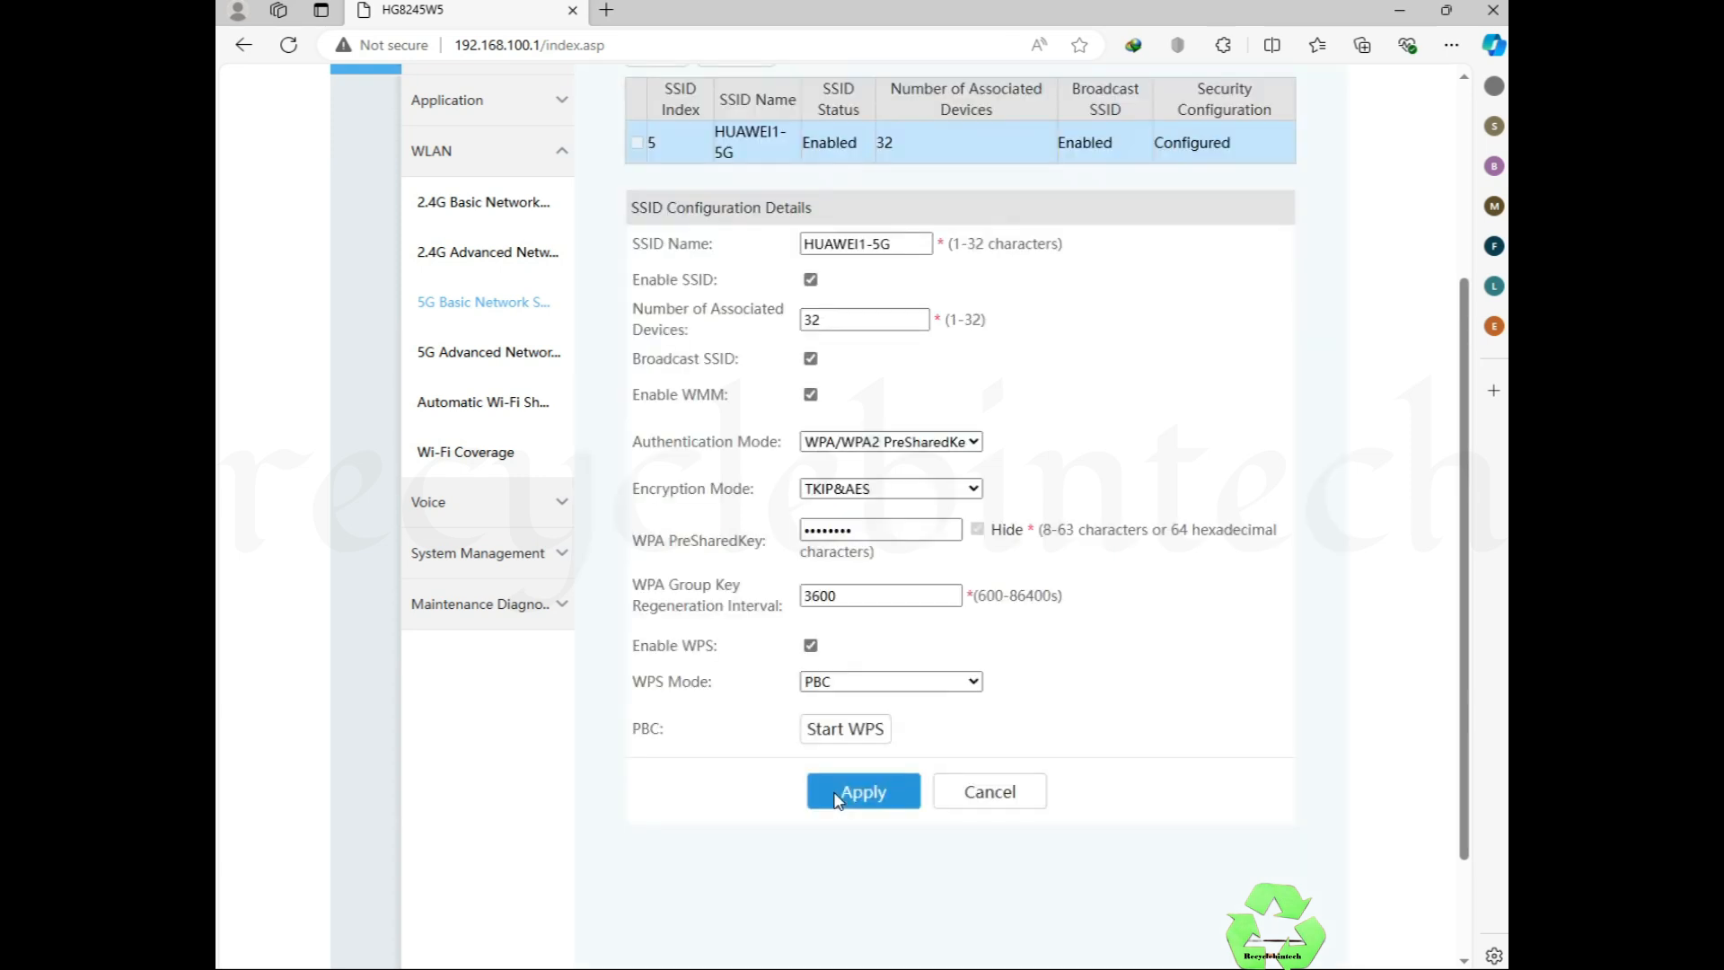
Step: In 2.4G Basic Network Settings, change the SSID name to HUAWEI1-2.4G
left_click(452, 205)
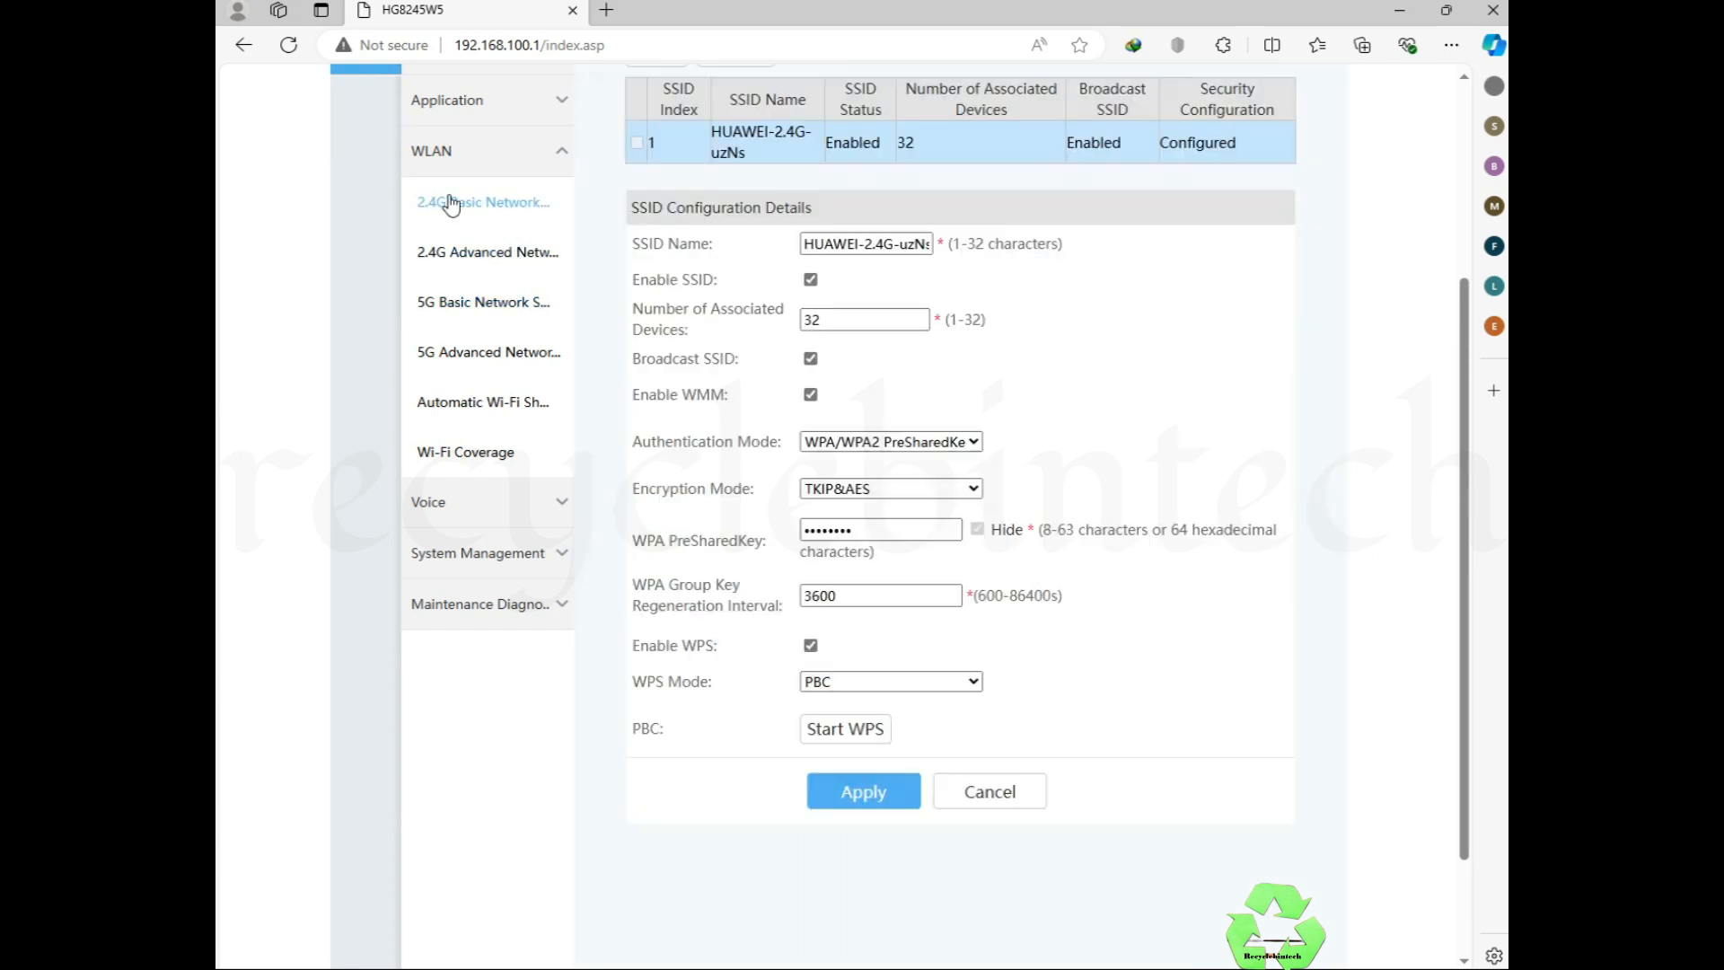
left_click(930, 244)
key("End")
key("BackSpace")
key("BackSpace")
key("BackSpace")
key("BackSpace")
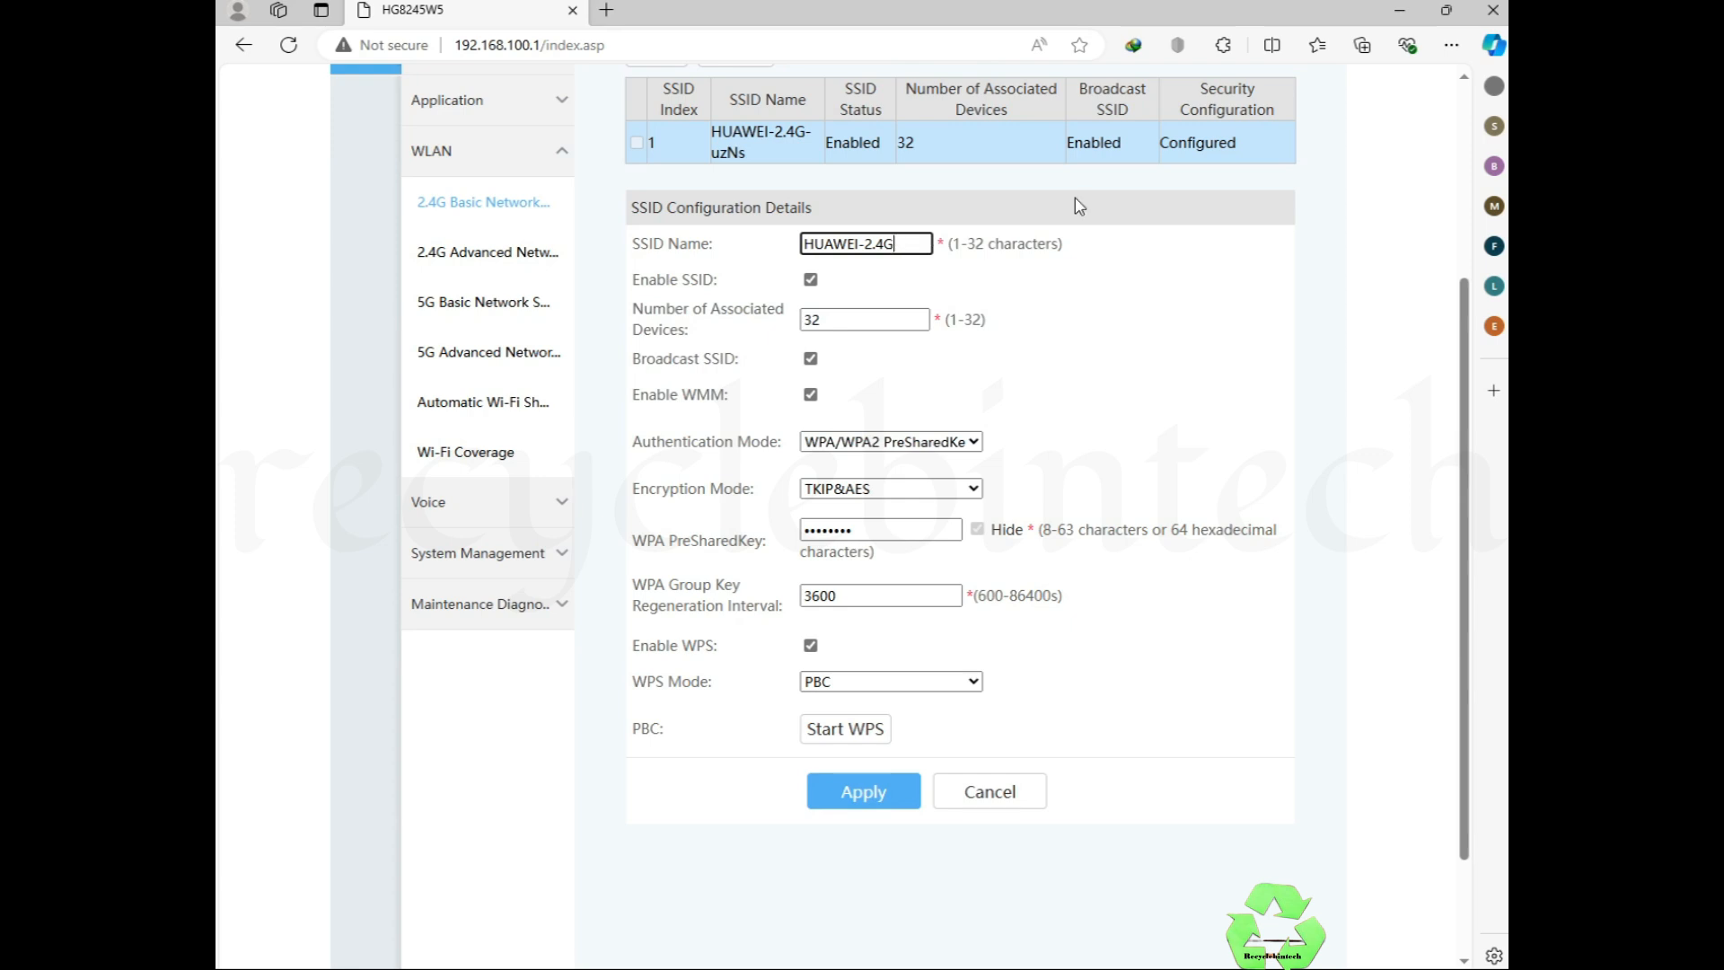
left_click(860, 242)
type("1")
Step: Replace the 2.4G WPA pre-shared key and apply the settings
left_click_drag(637, 349, 754, 359)
left_click(938, 393)
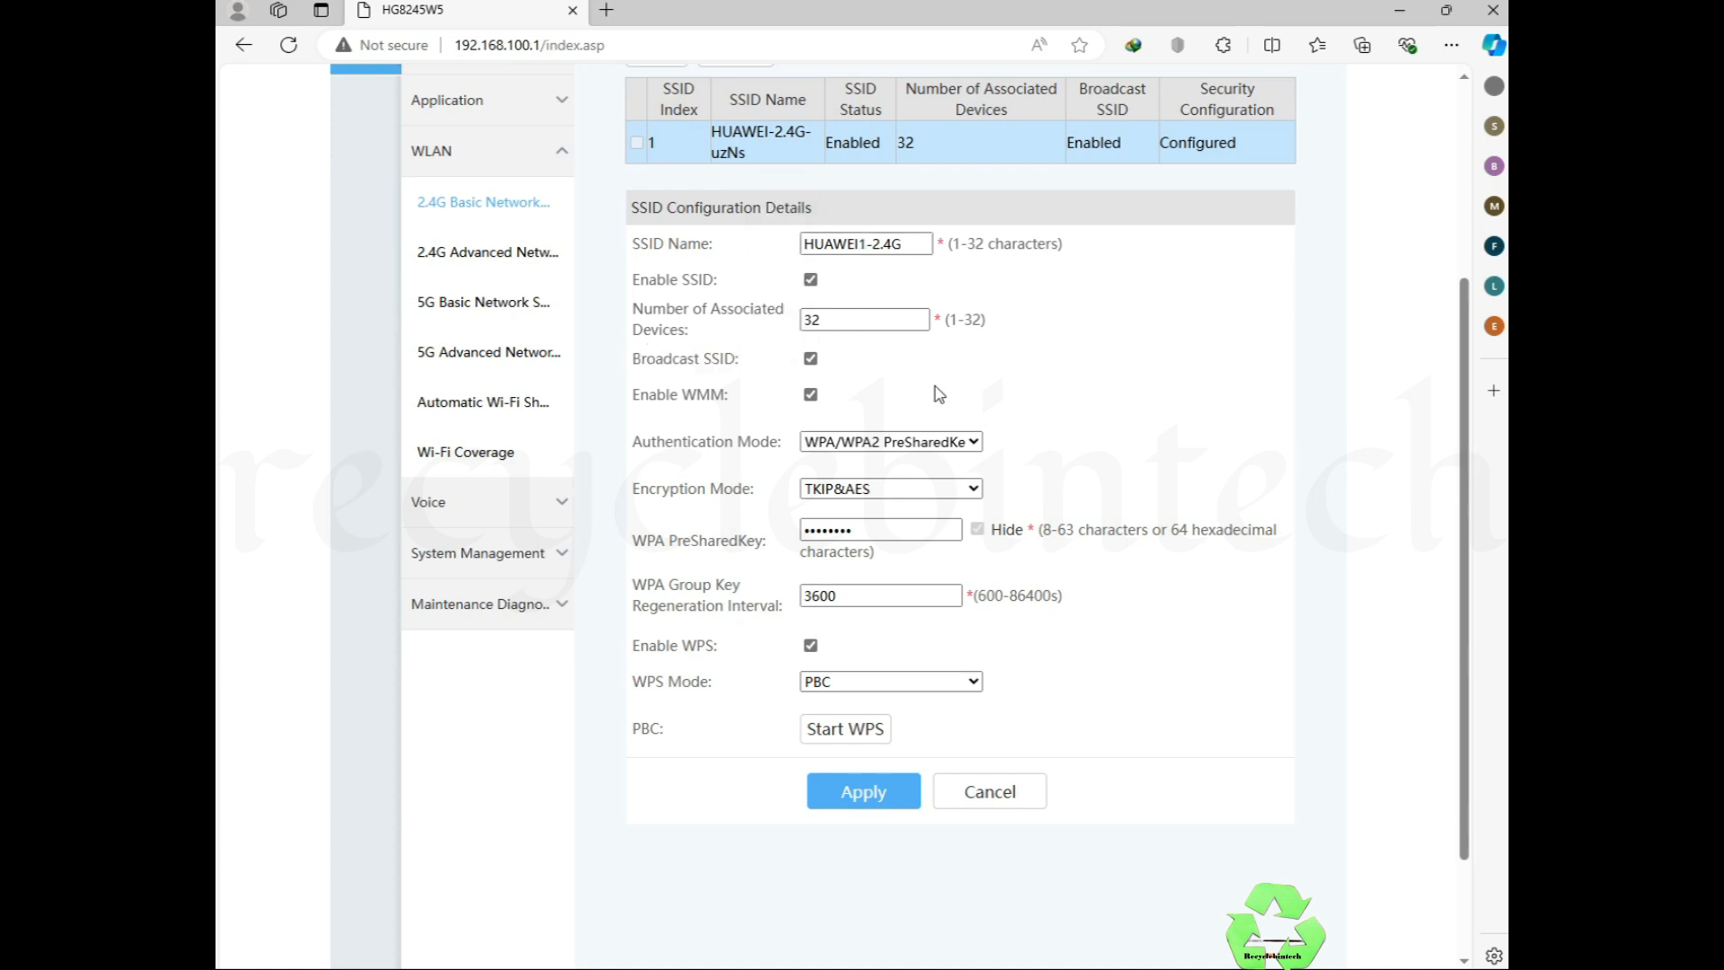
left_click_drag(864, 538, 803, 537)
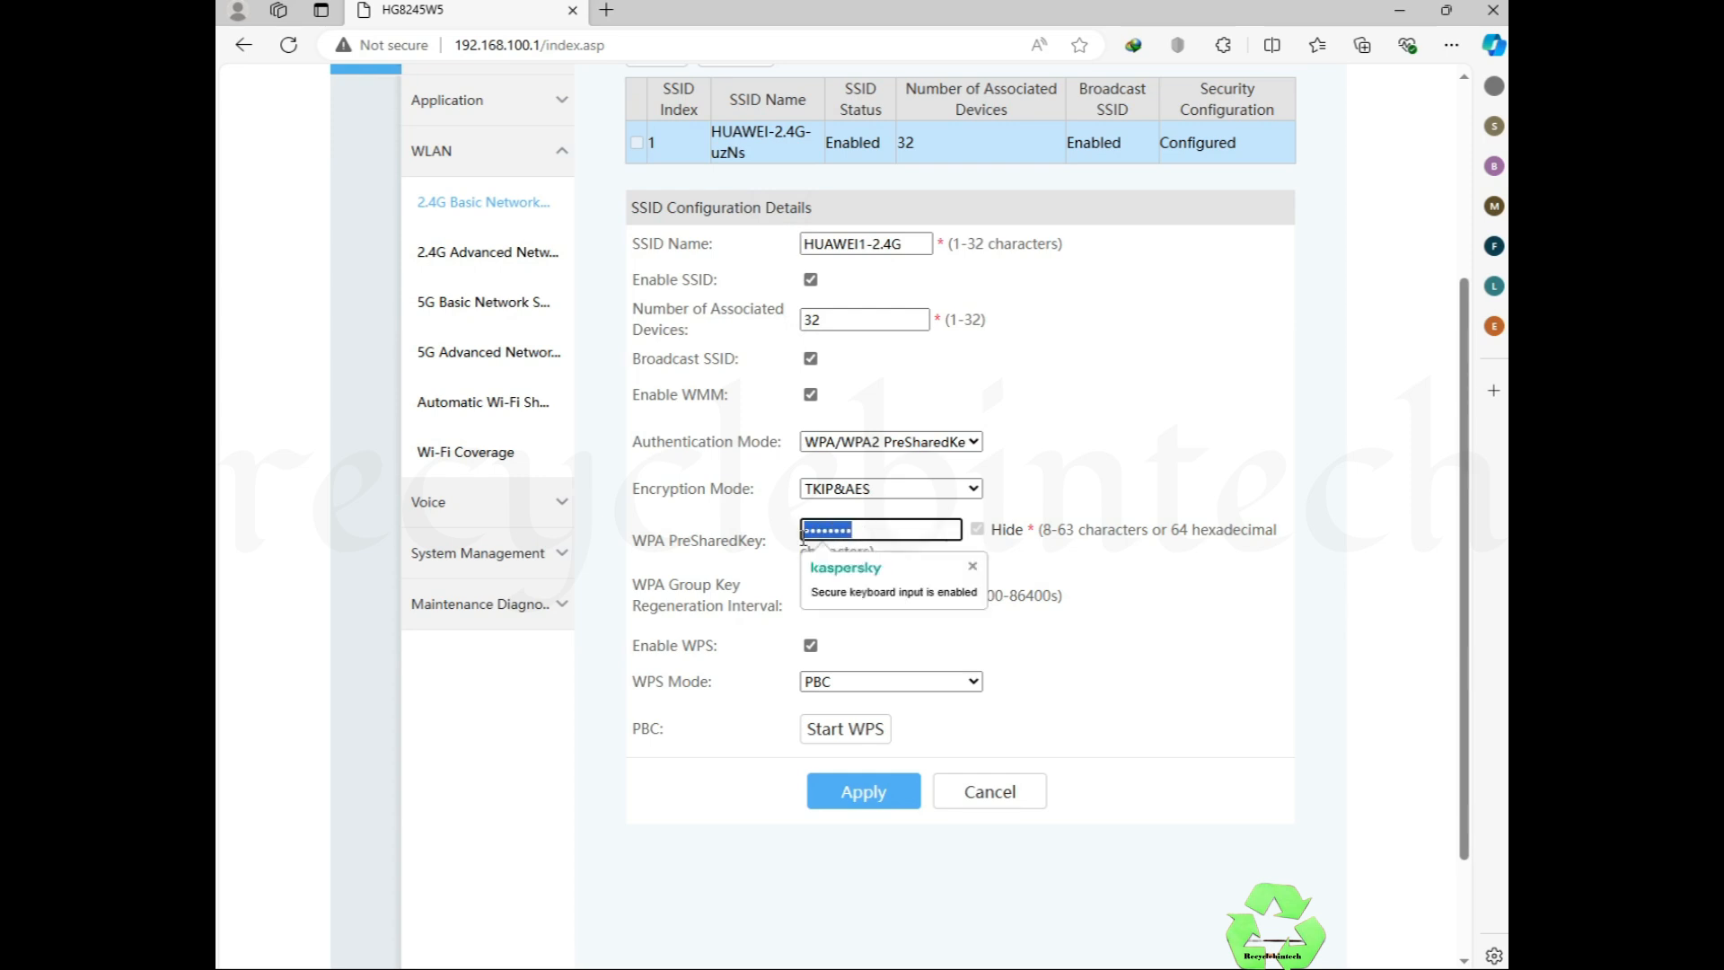
type("admi")
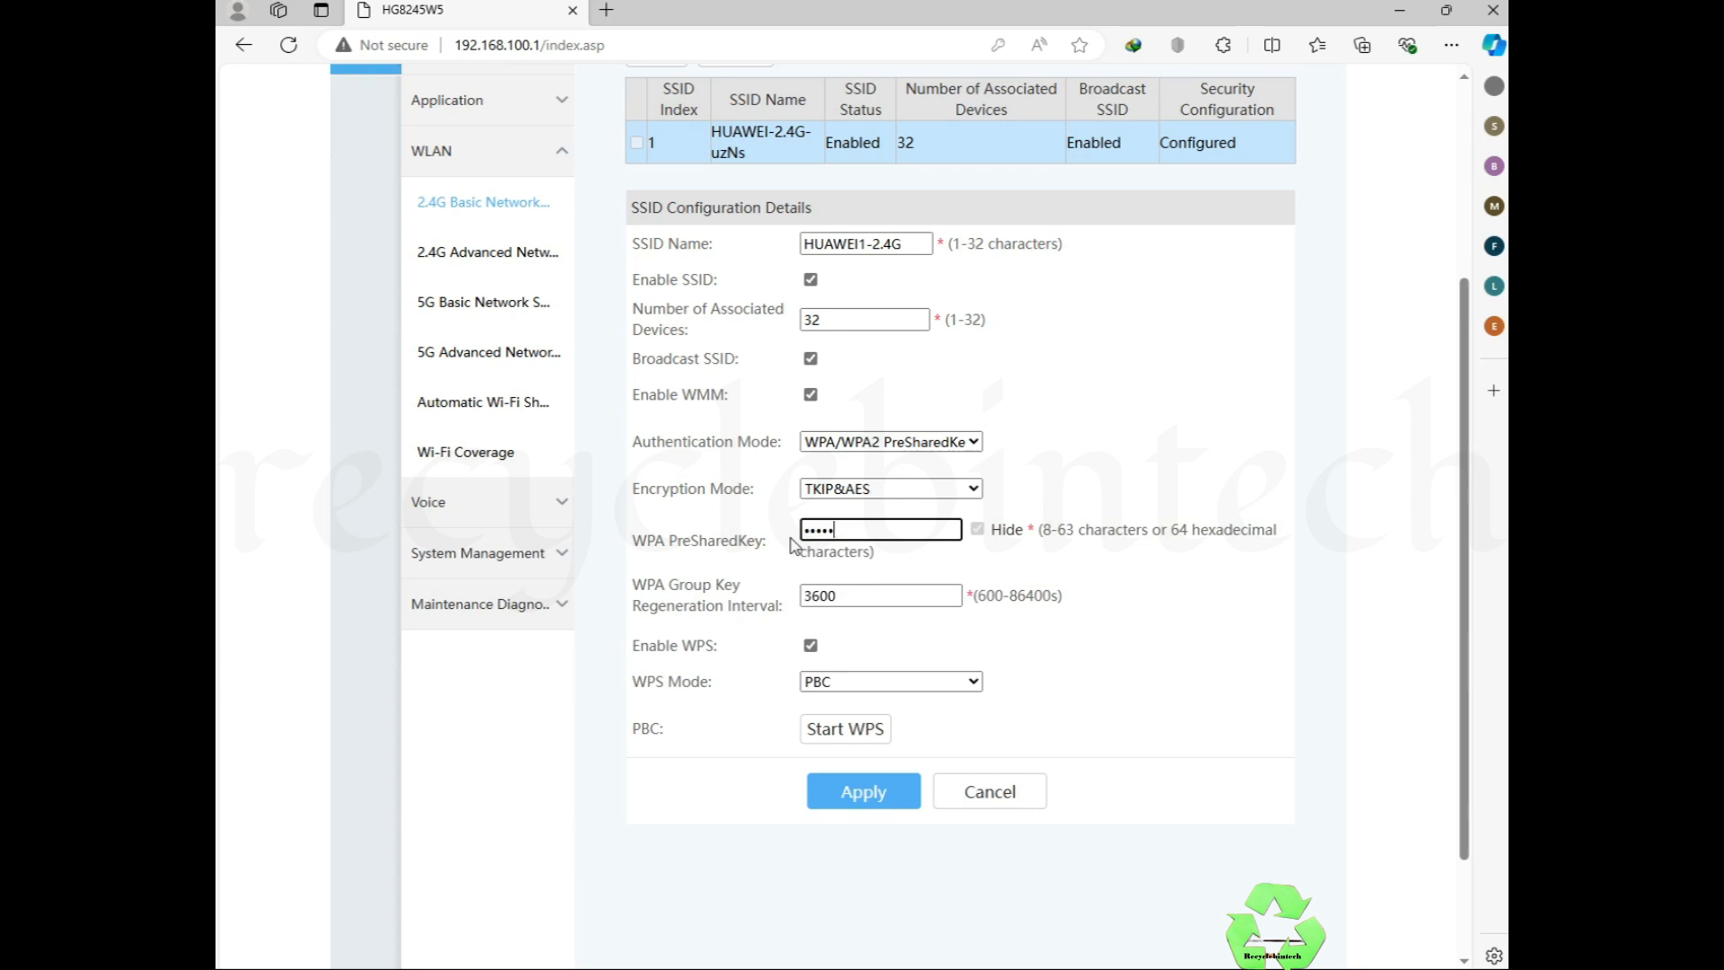
type("23")
left_click(851, 799)
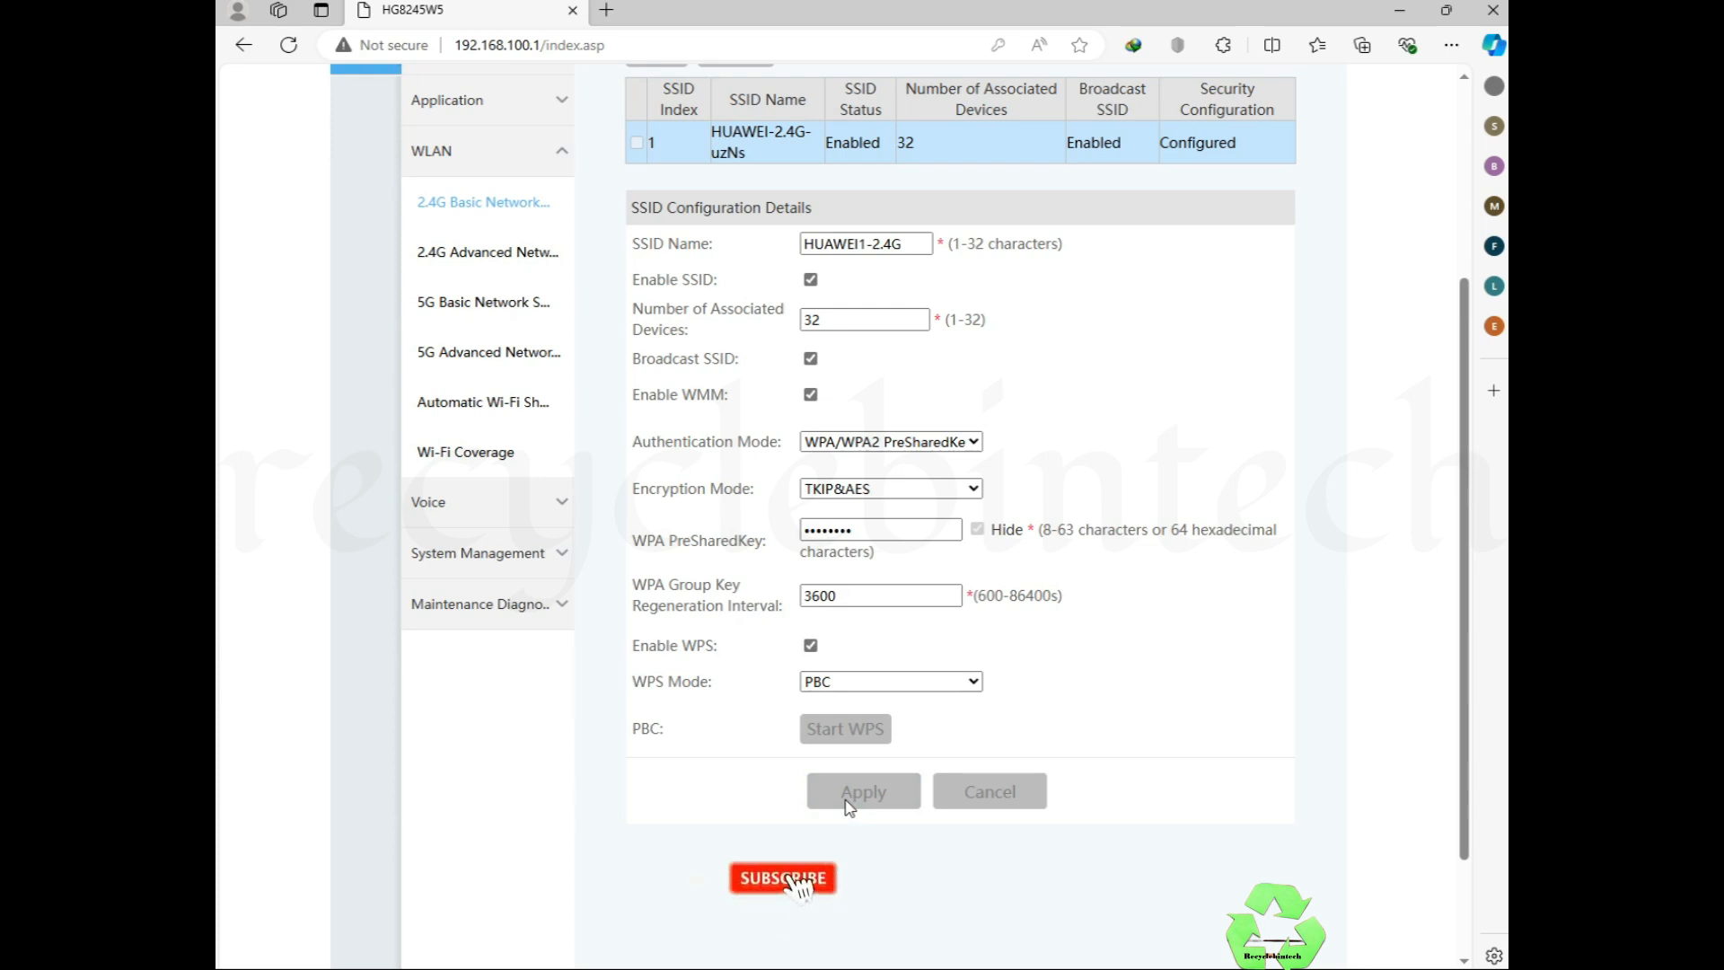
Step: Select the new 2.4G network name and bring up the Windows Wi-Fi network list
left_click(882, 243)
left_click_drag(912, 249, 801, 245)
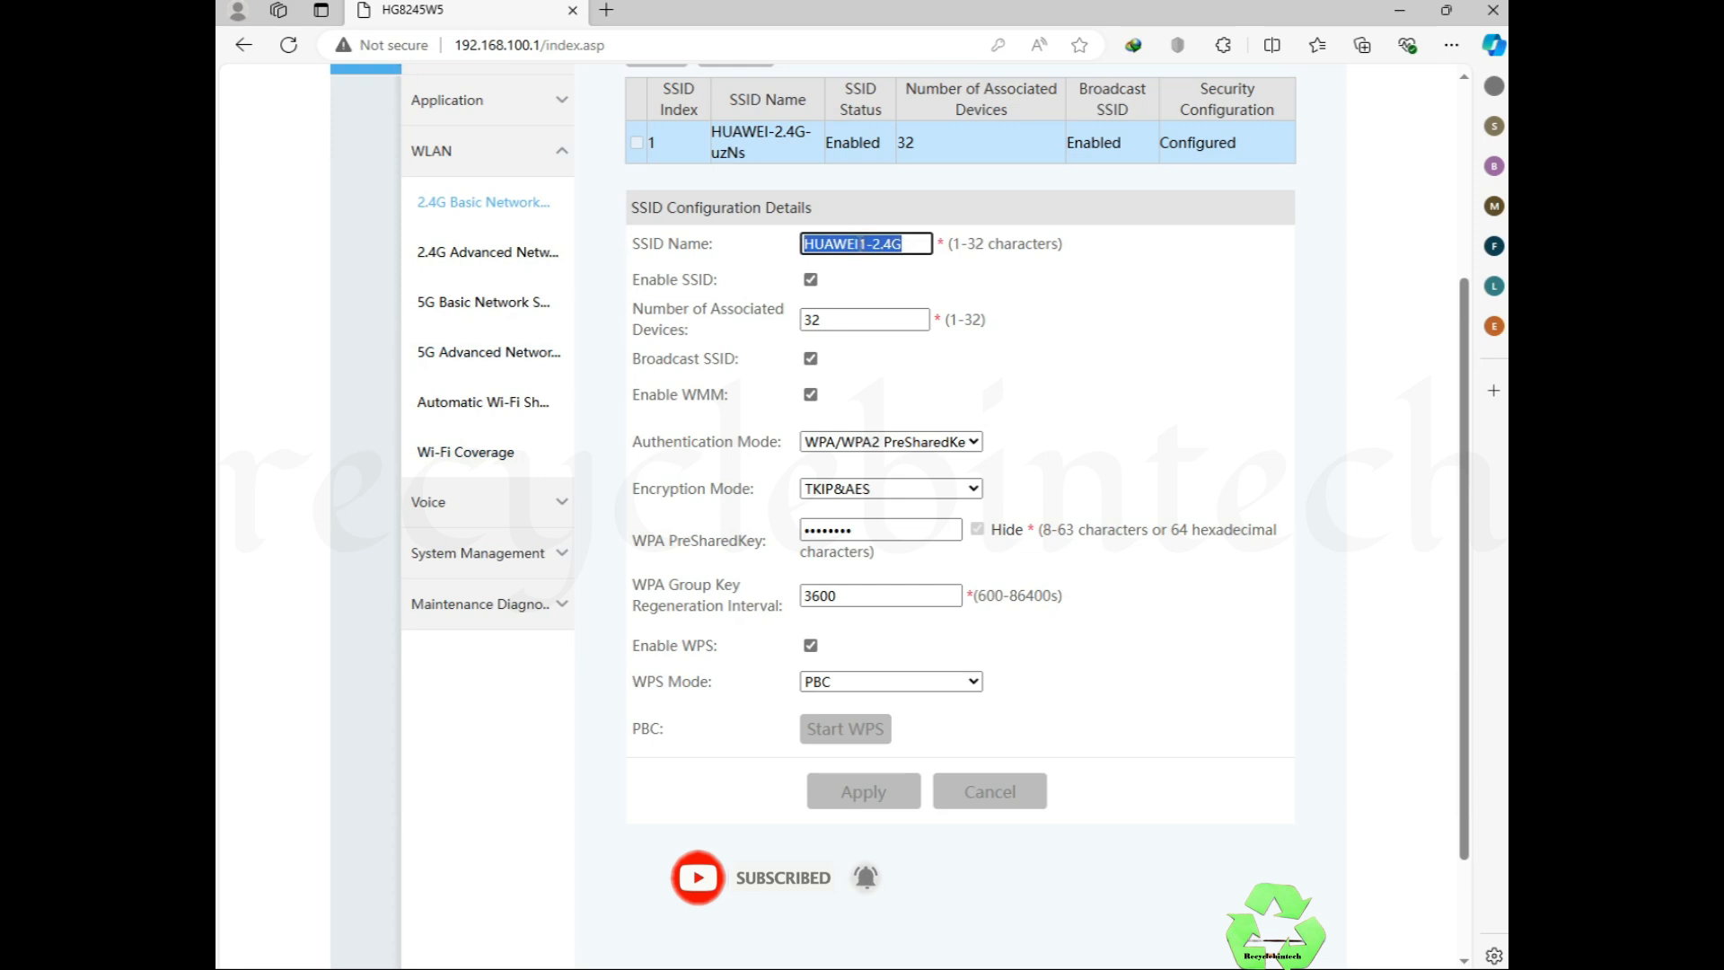
left_click(1360, 969)
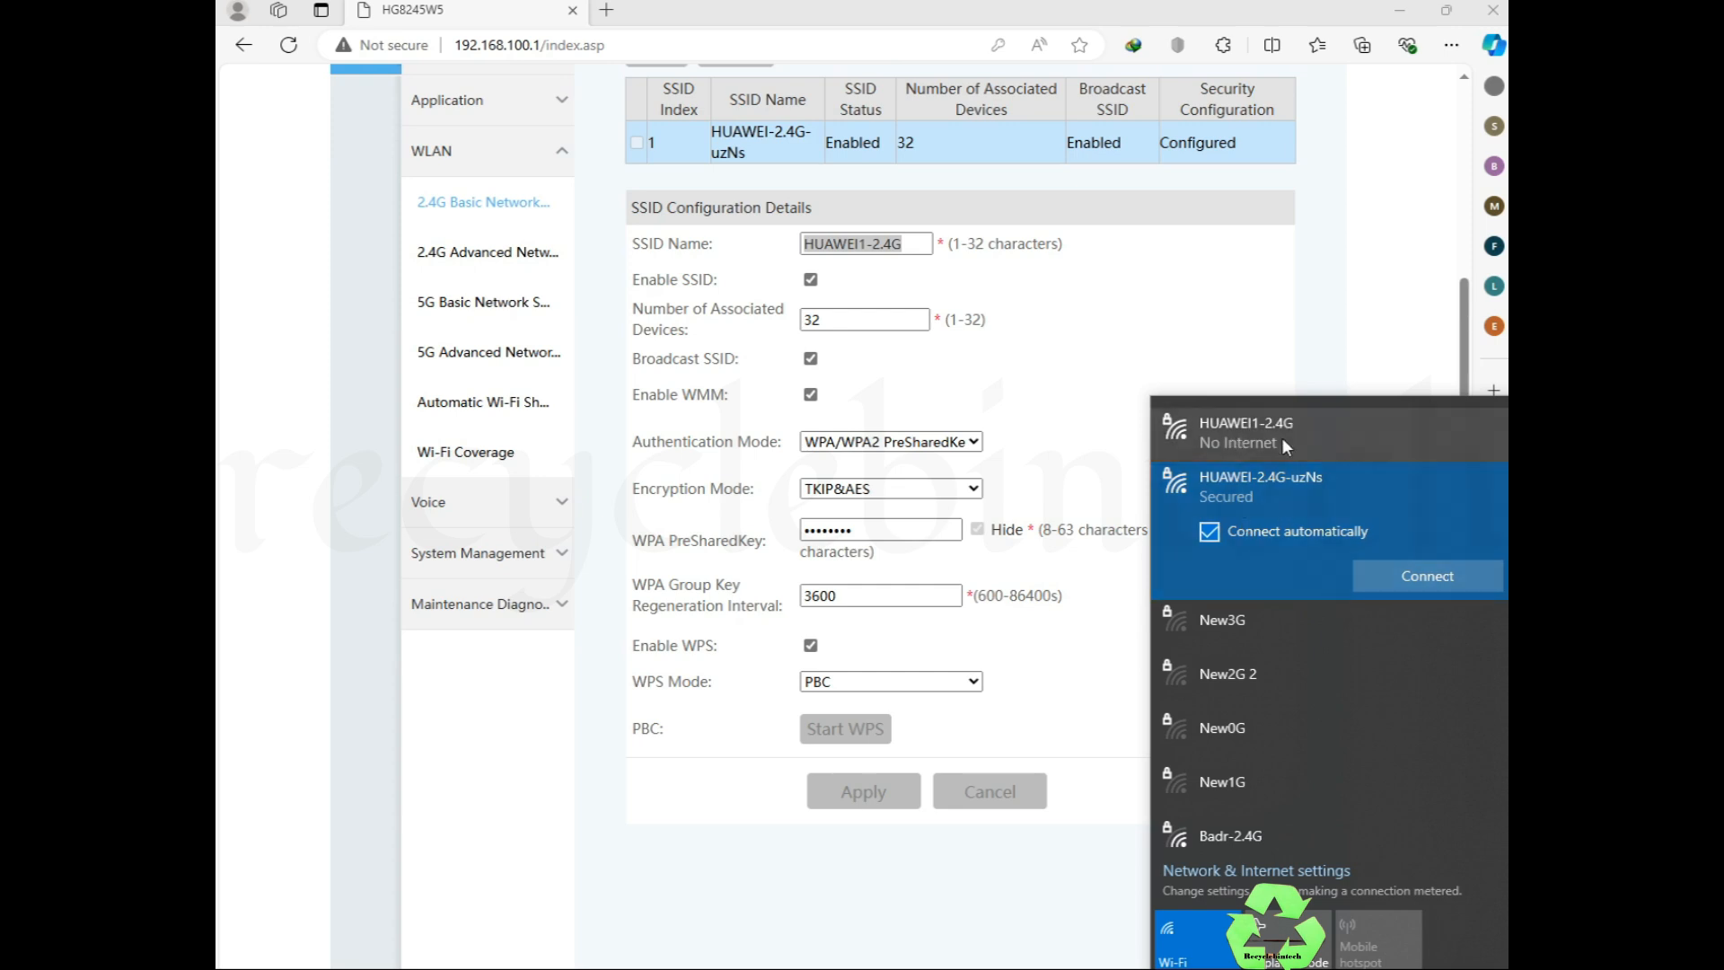
Step: Expand HUAWEI1-2.4G in the Wi-Fi flyout to see its No Internet, secured status
left_click(1281, 438)
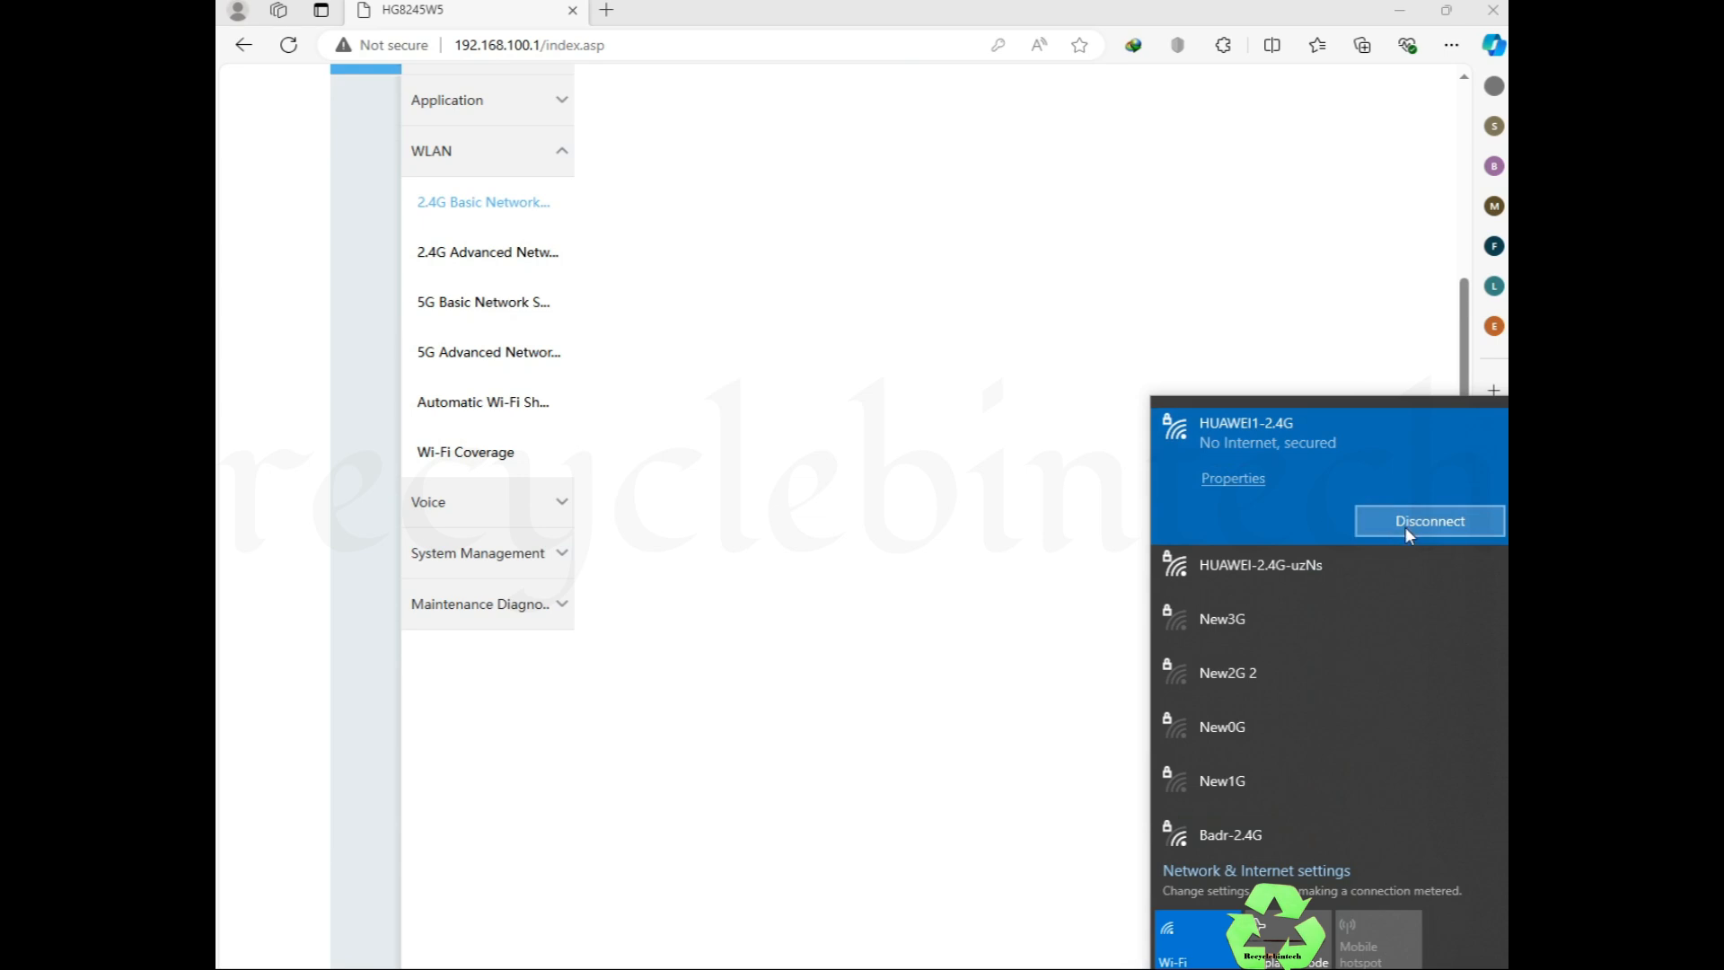
scroll(604, 262, "up", 3)
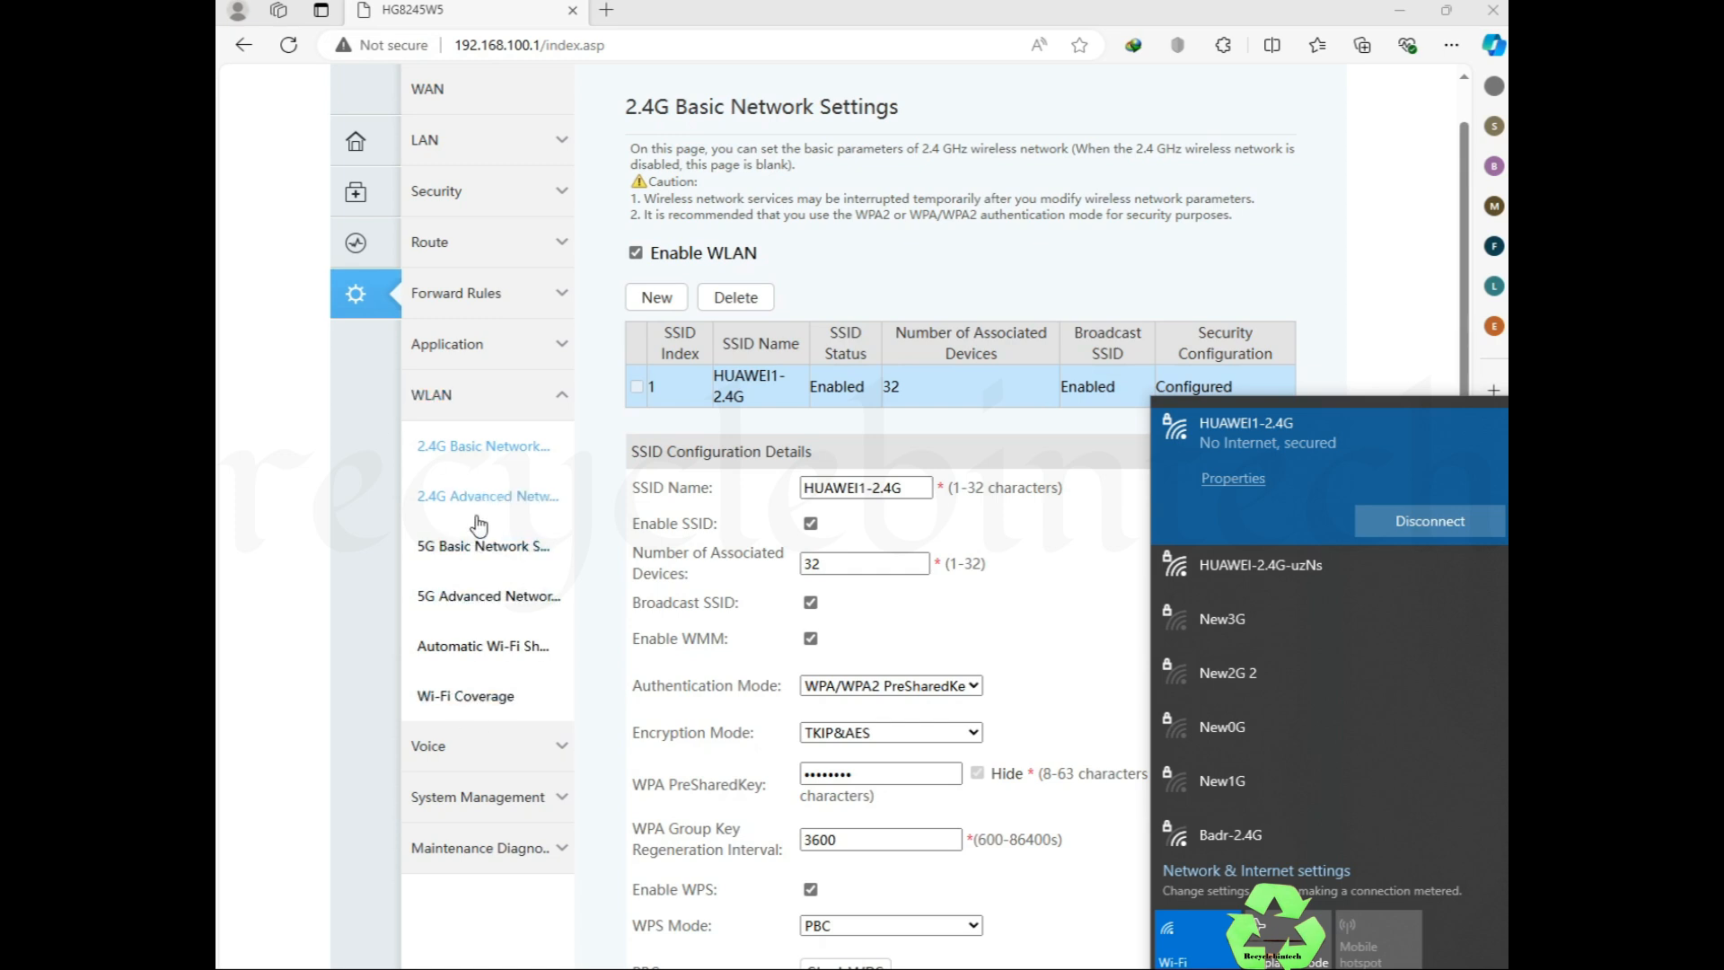
scroll(500, 722, "down", 2)
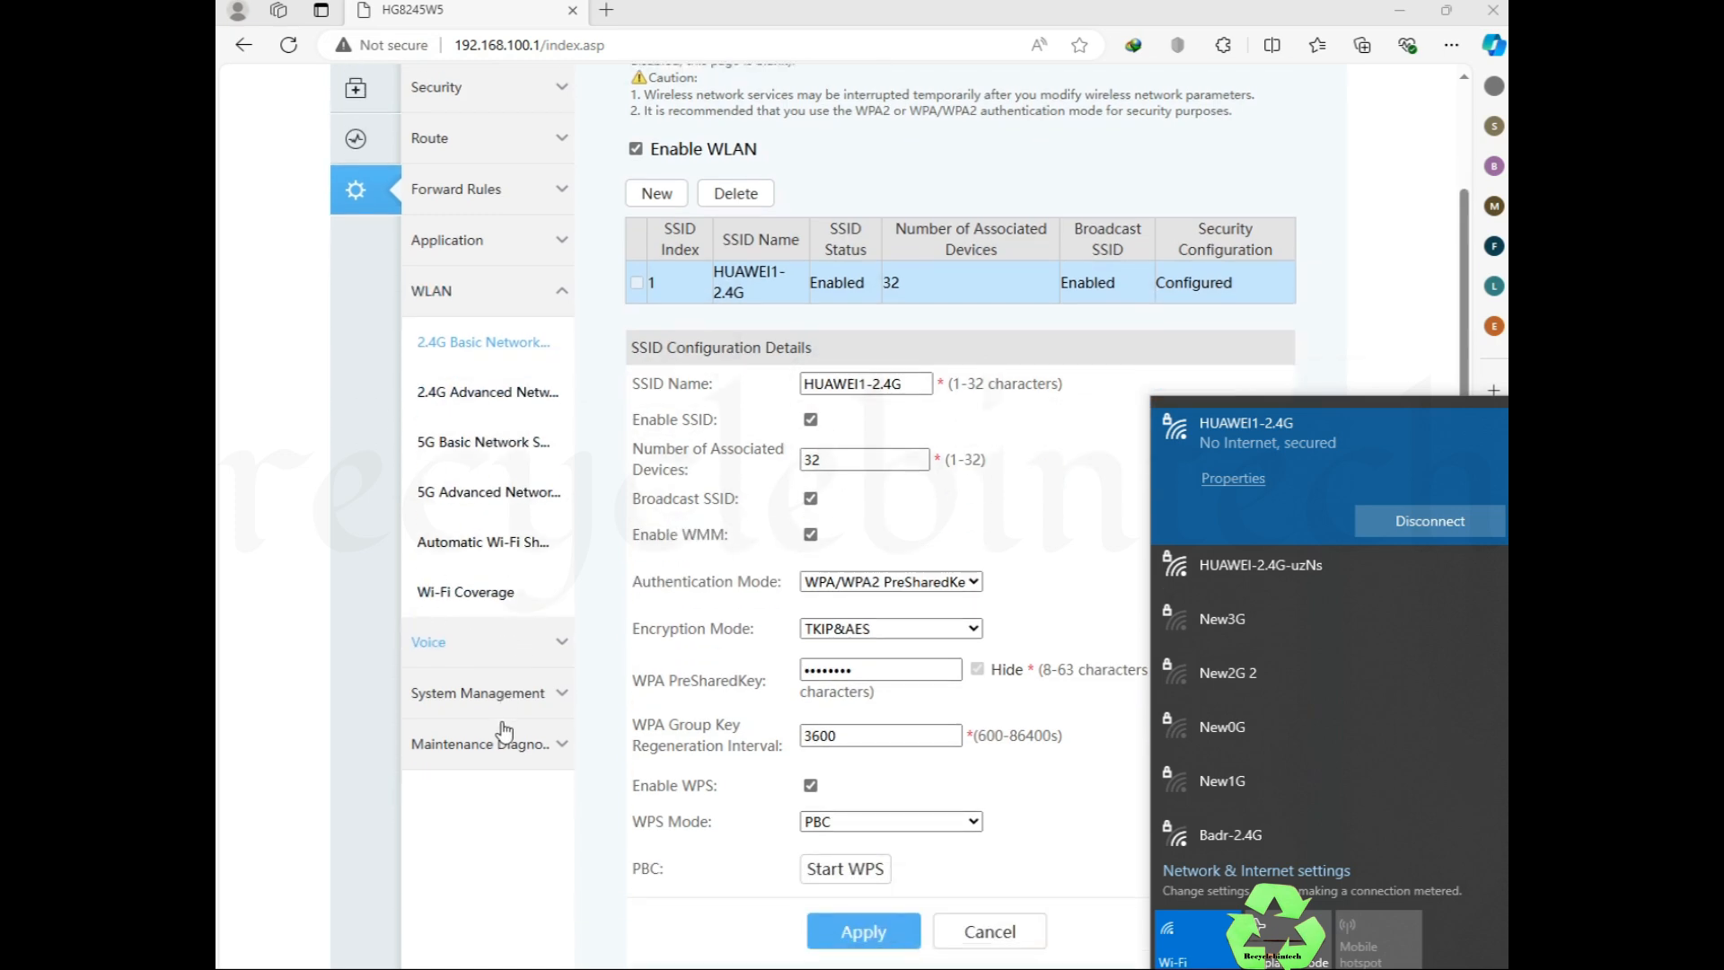
Step: Review Configuration File and Upstream Port pages, keeping the upstream port on Optical, then view Maintenance
left_click(500, 648)
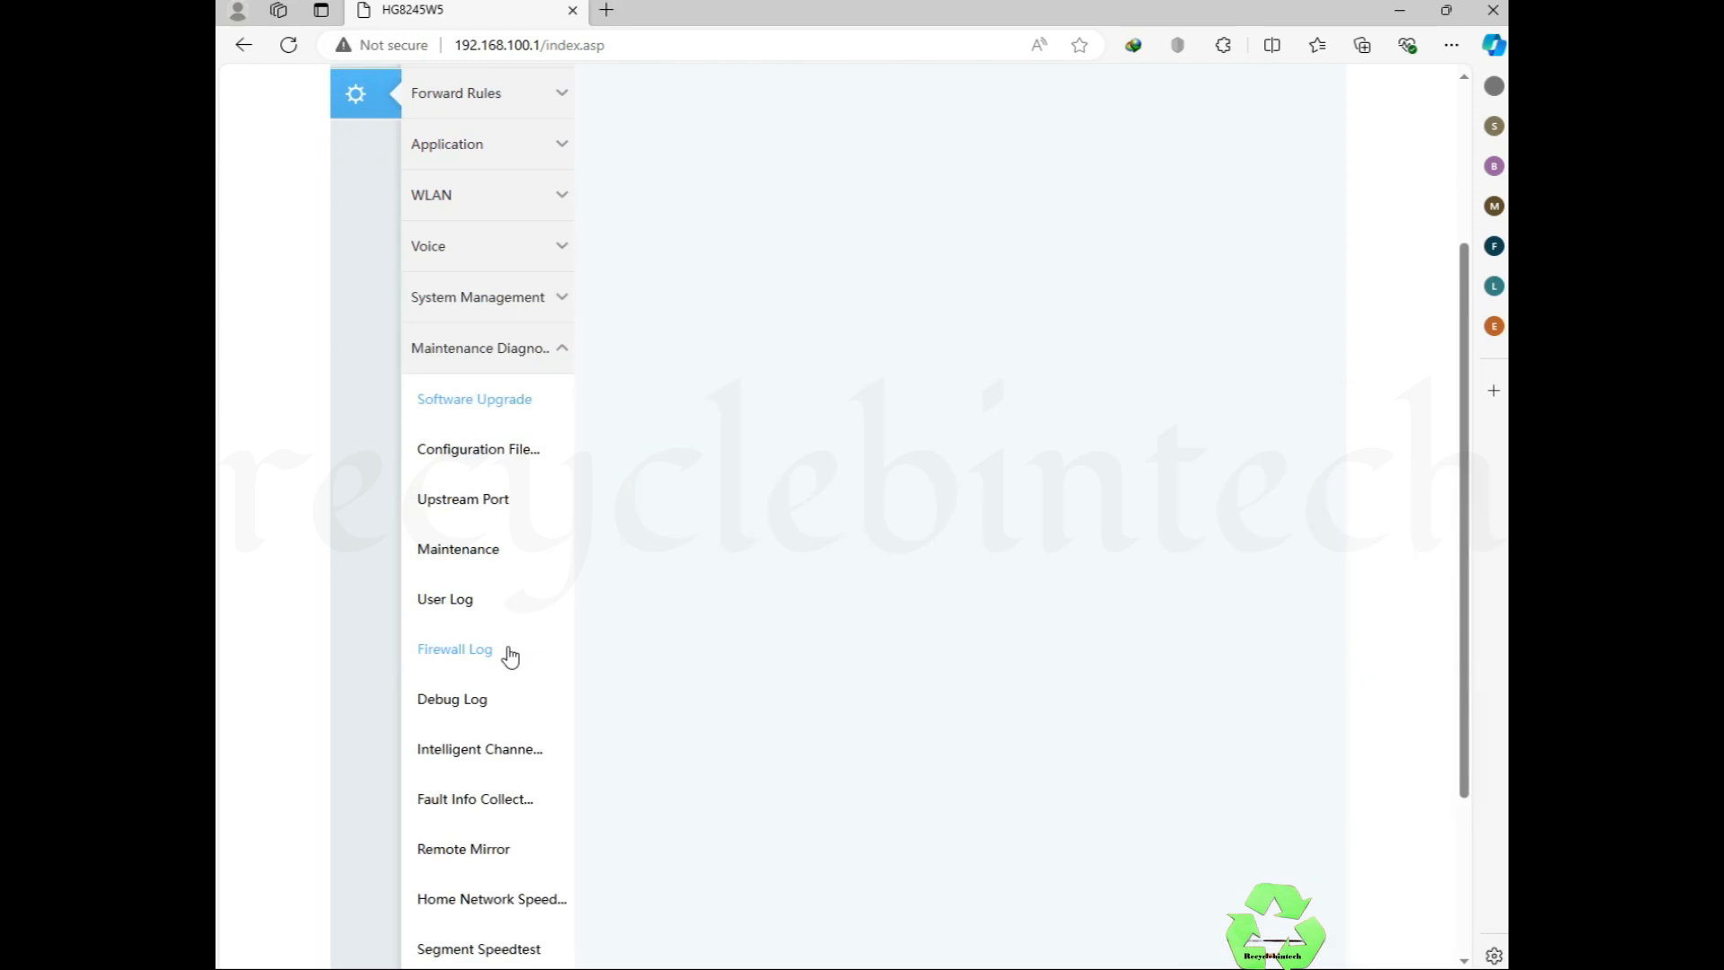
left_click(485, 463)
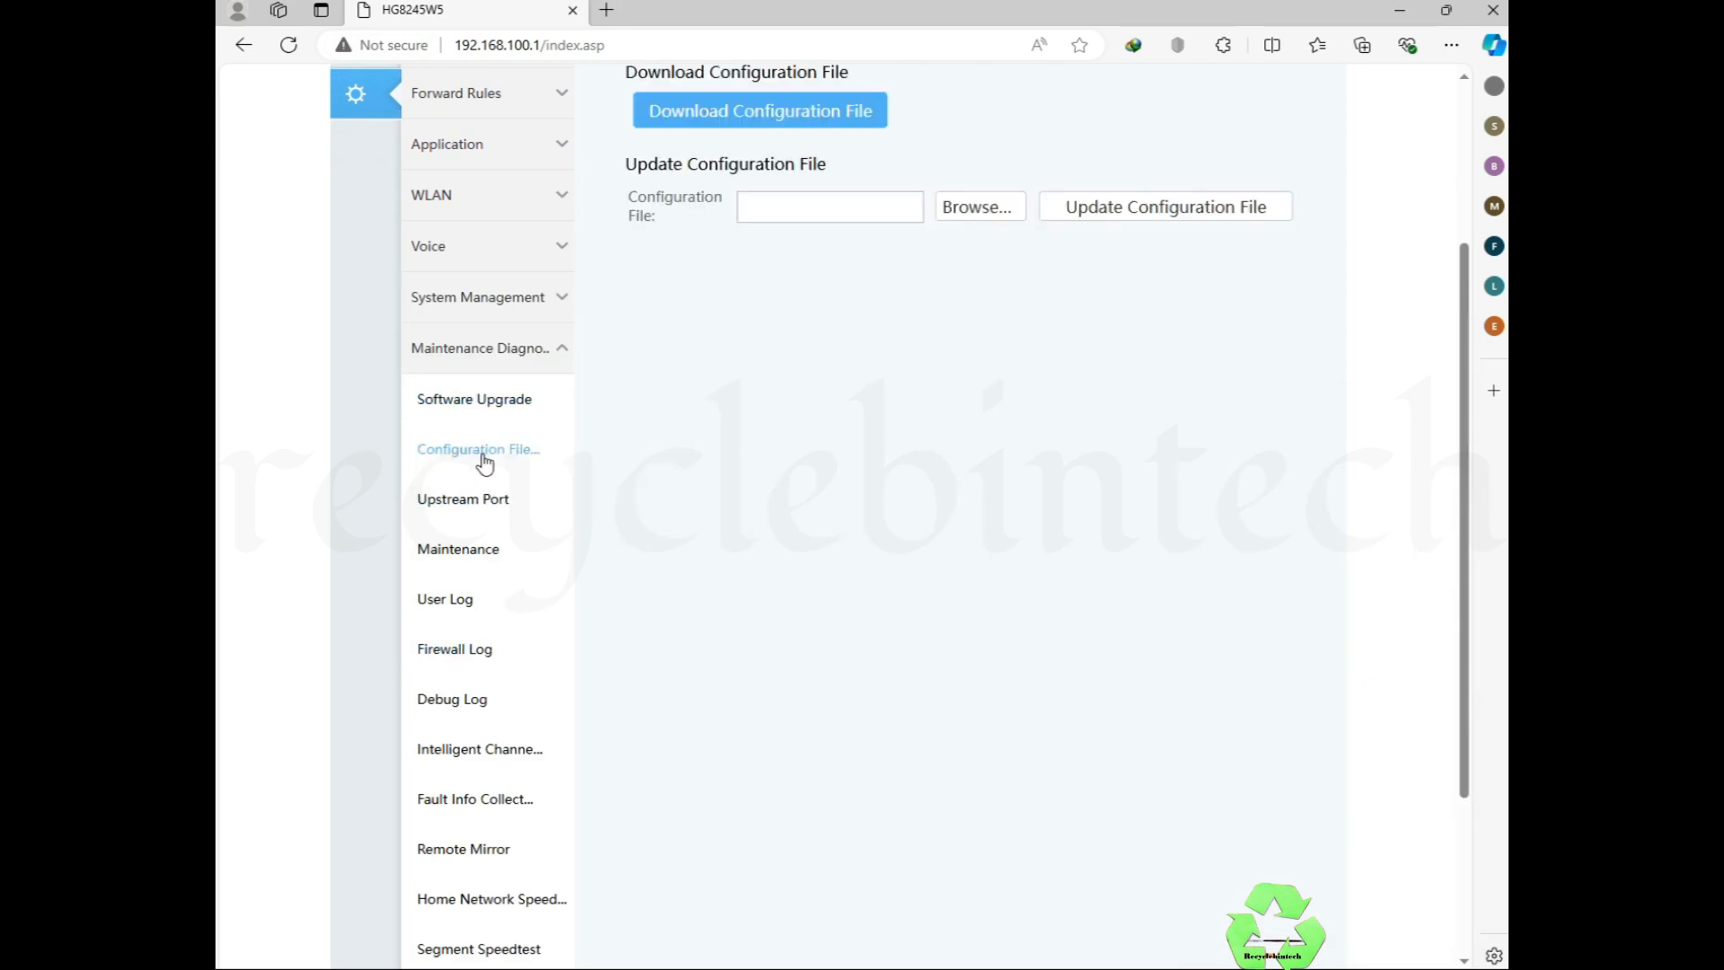
left_click(459, 505)
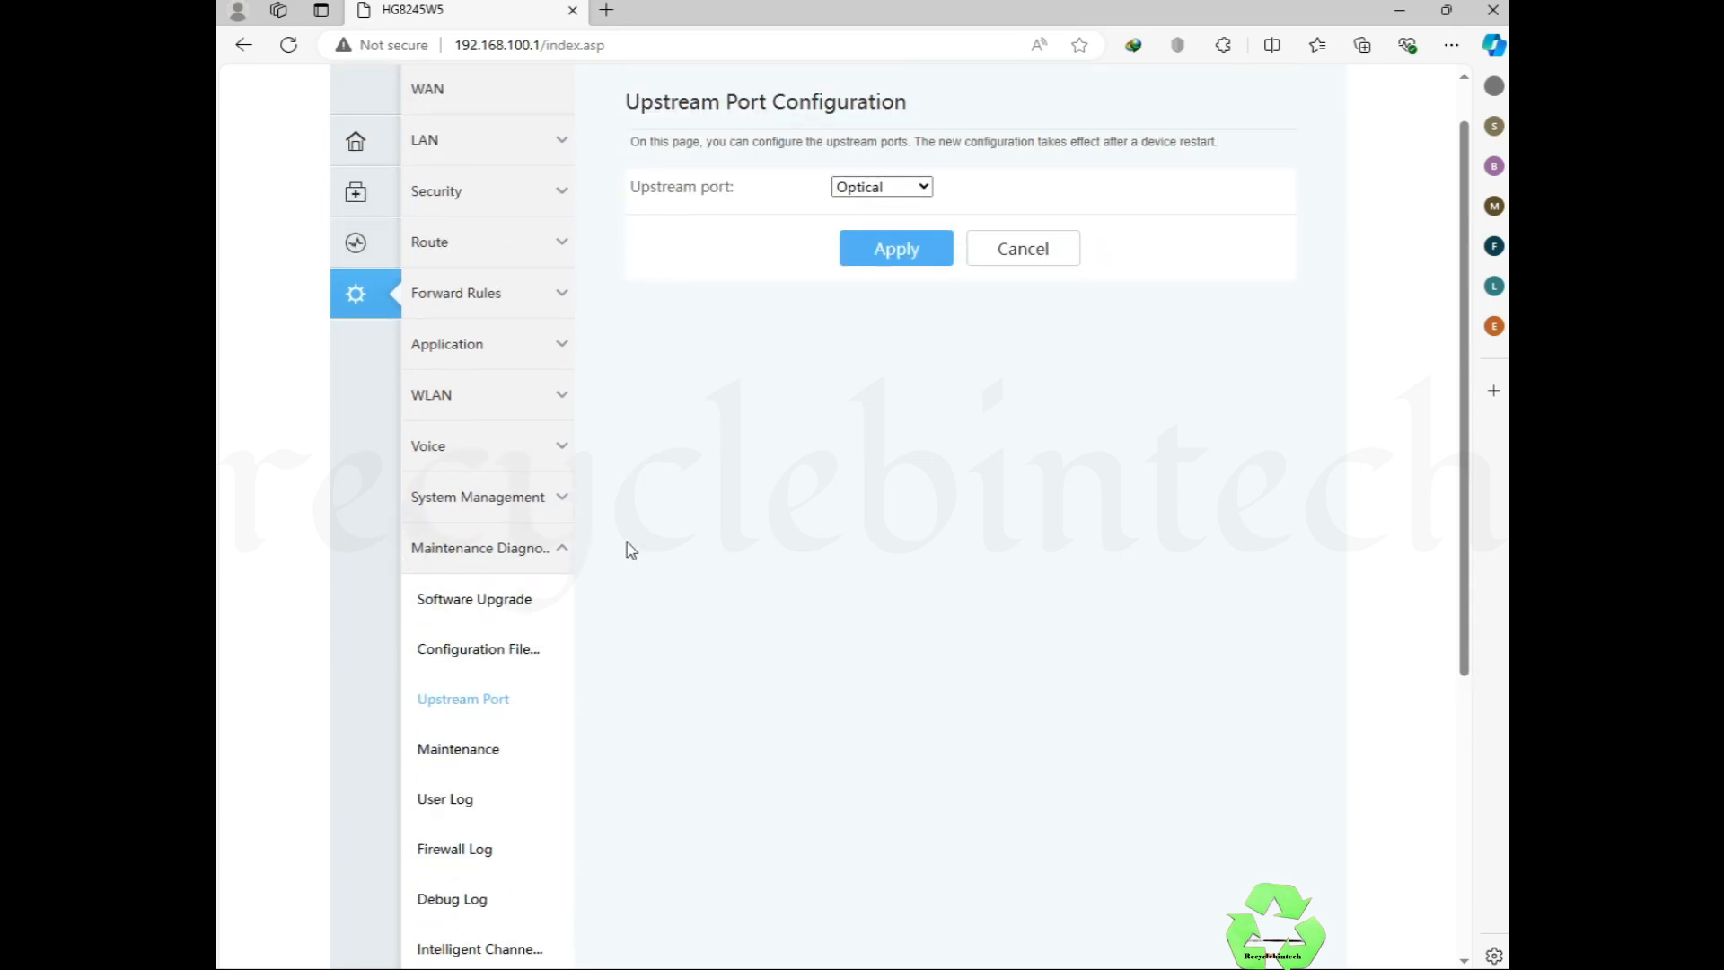
left_click(876, 189)
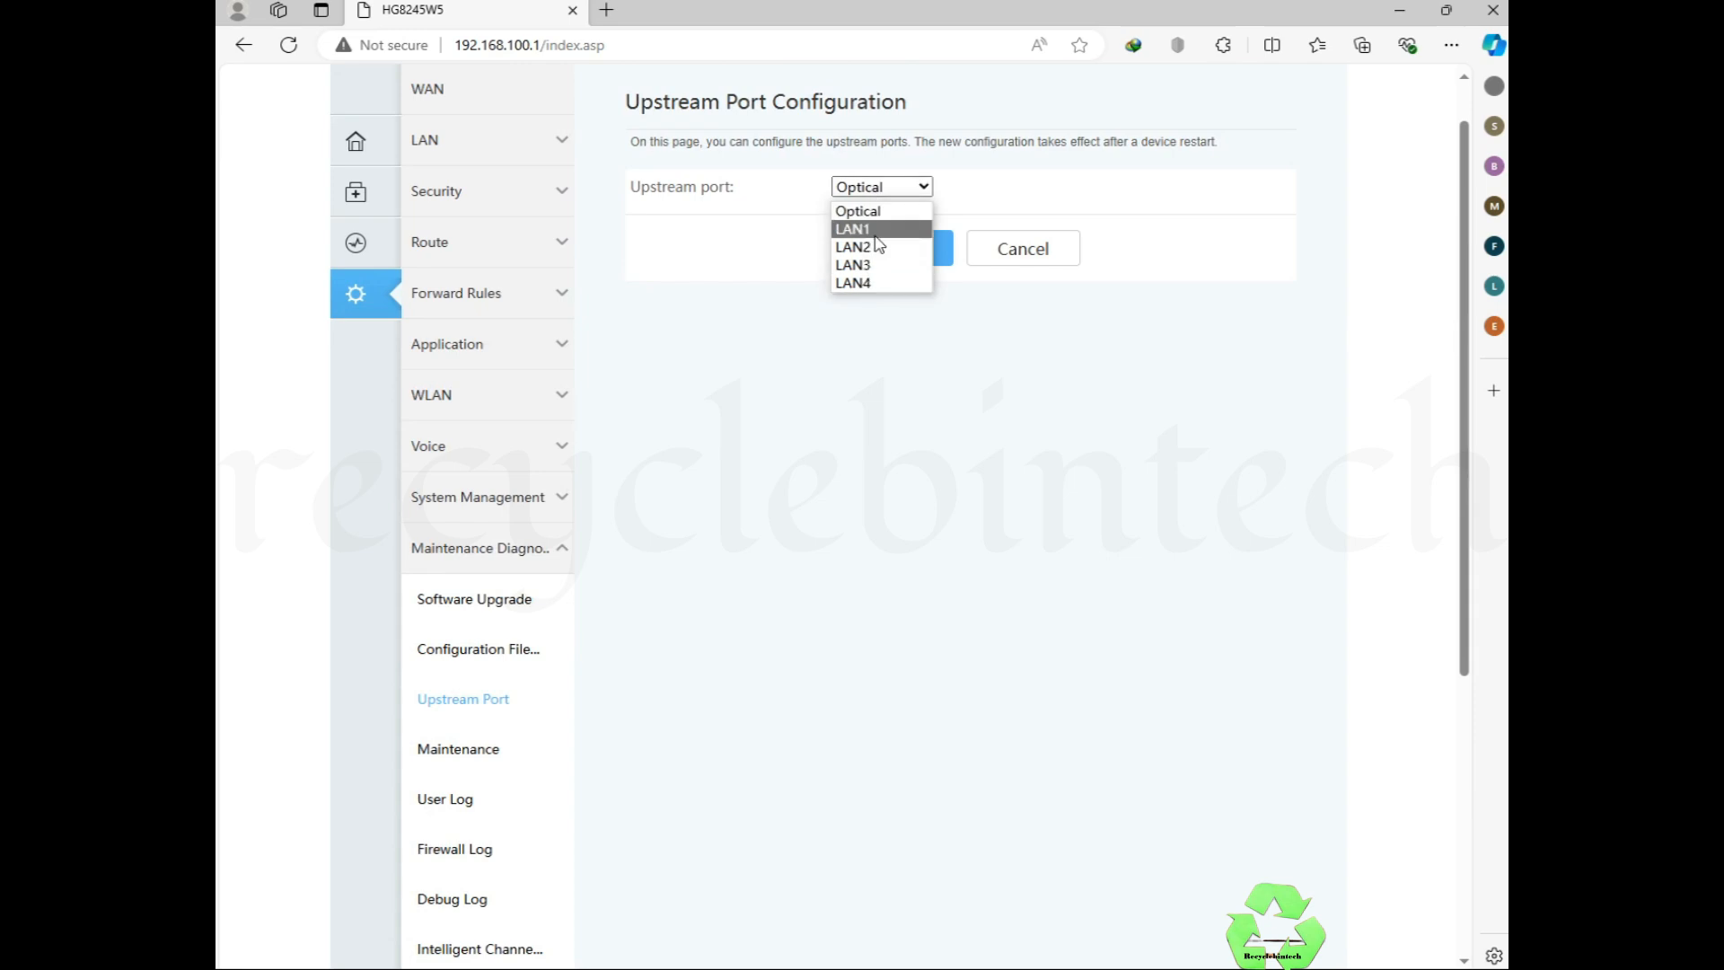
left_click(975, 189)
left_click(457, 761)
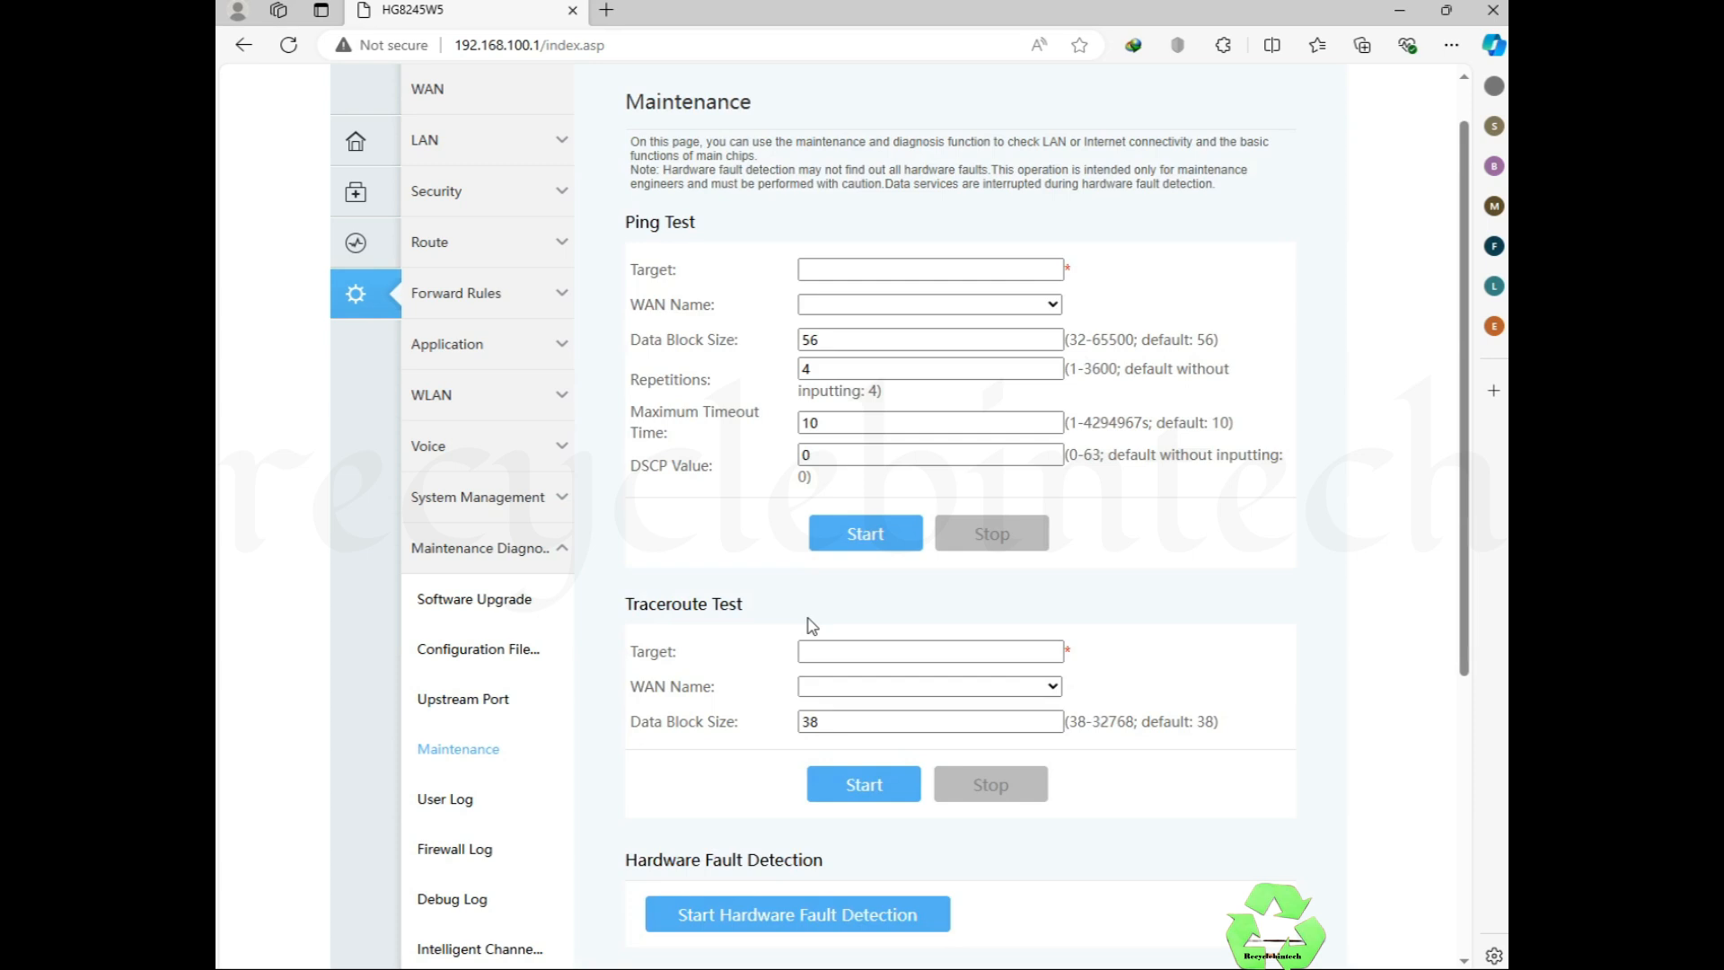
Step: Scroll through the Maintenance page, then view the User Log and Firewall Log pages
scroll(1062, 607, "down", 3)
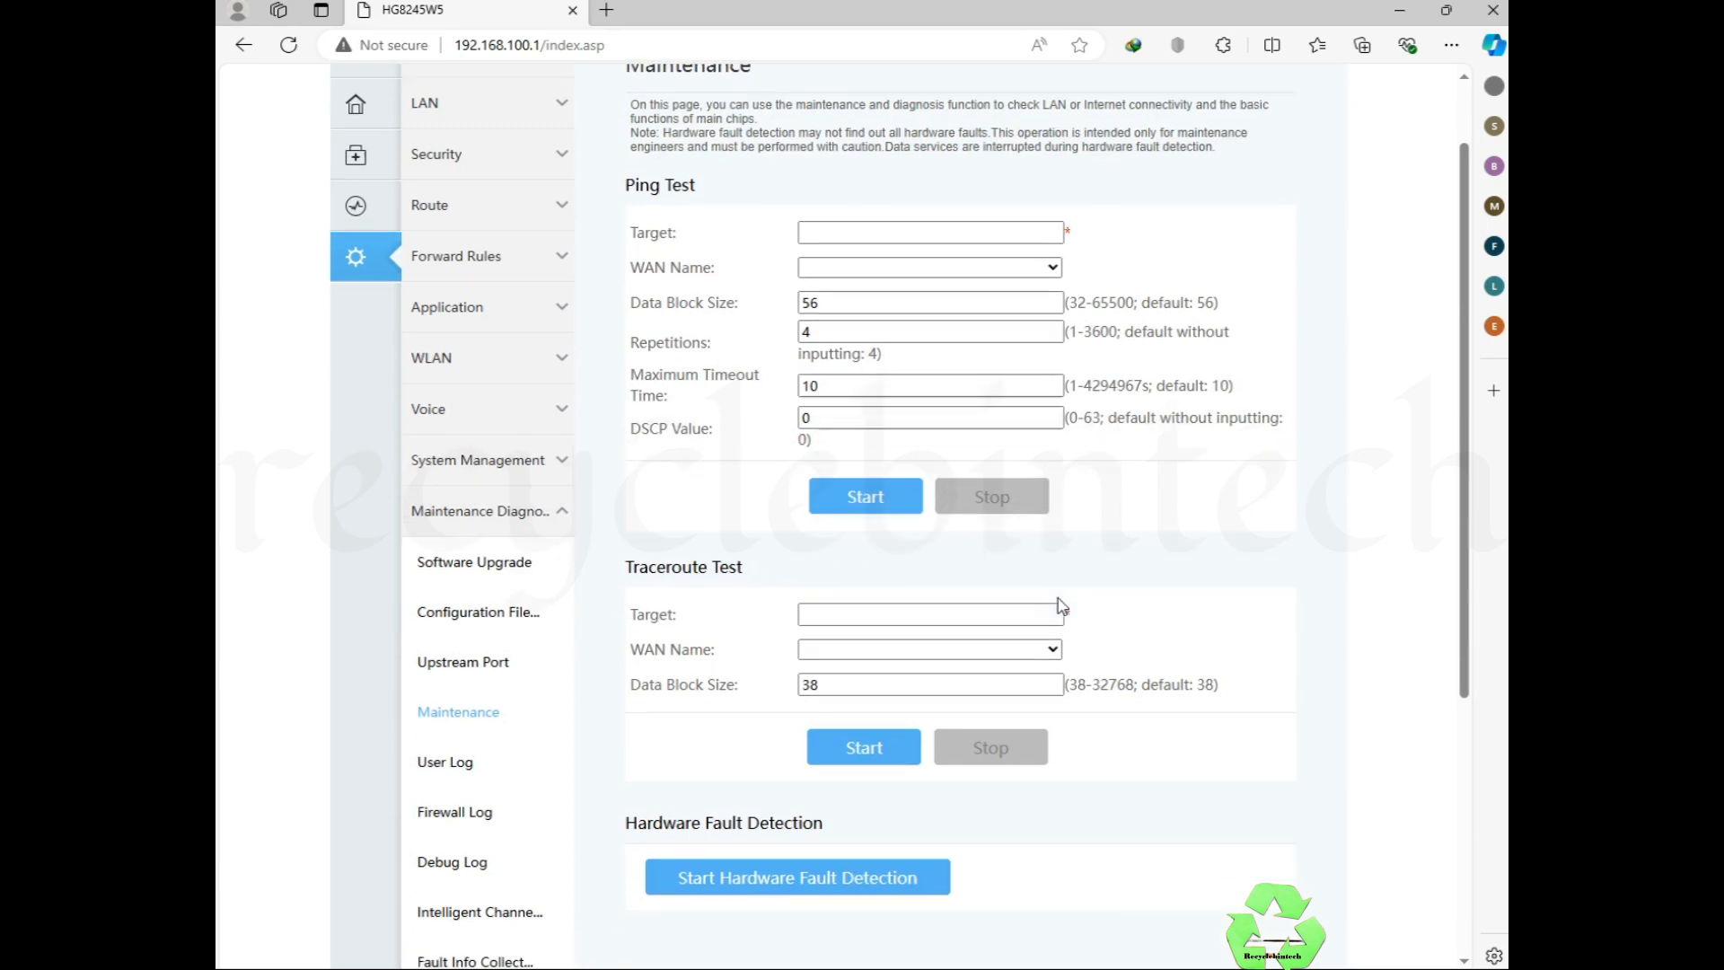
scroll(1062, 606, "up", 1)
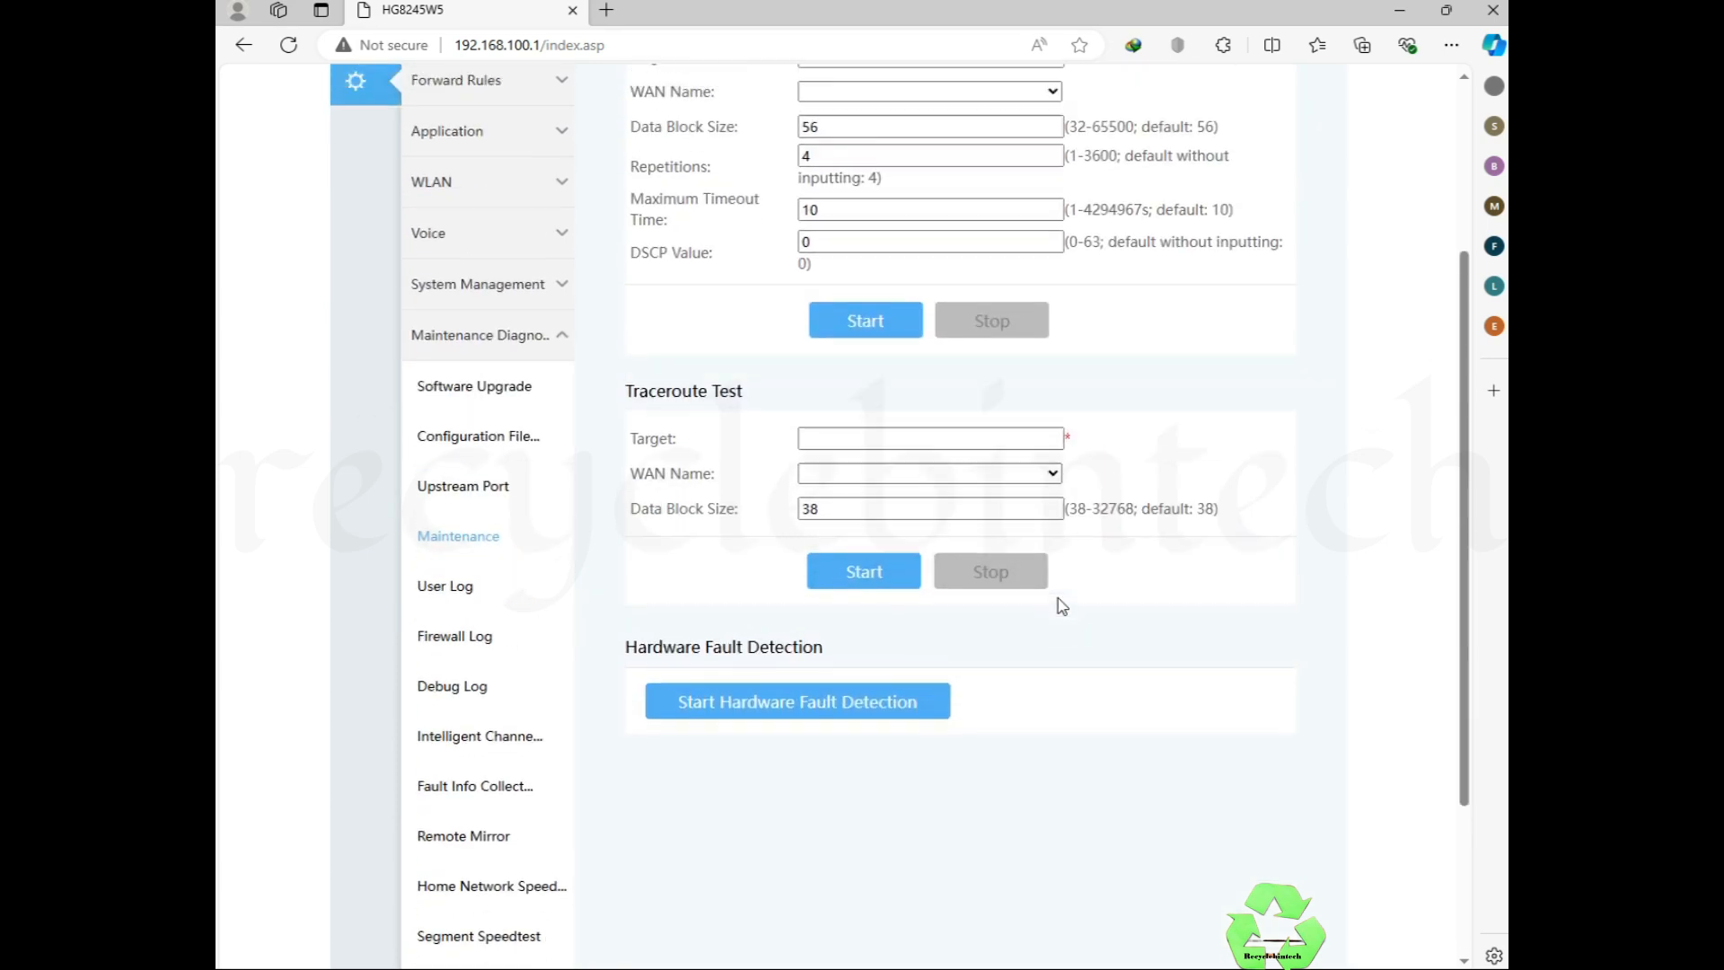
left_click(449, 614)
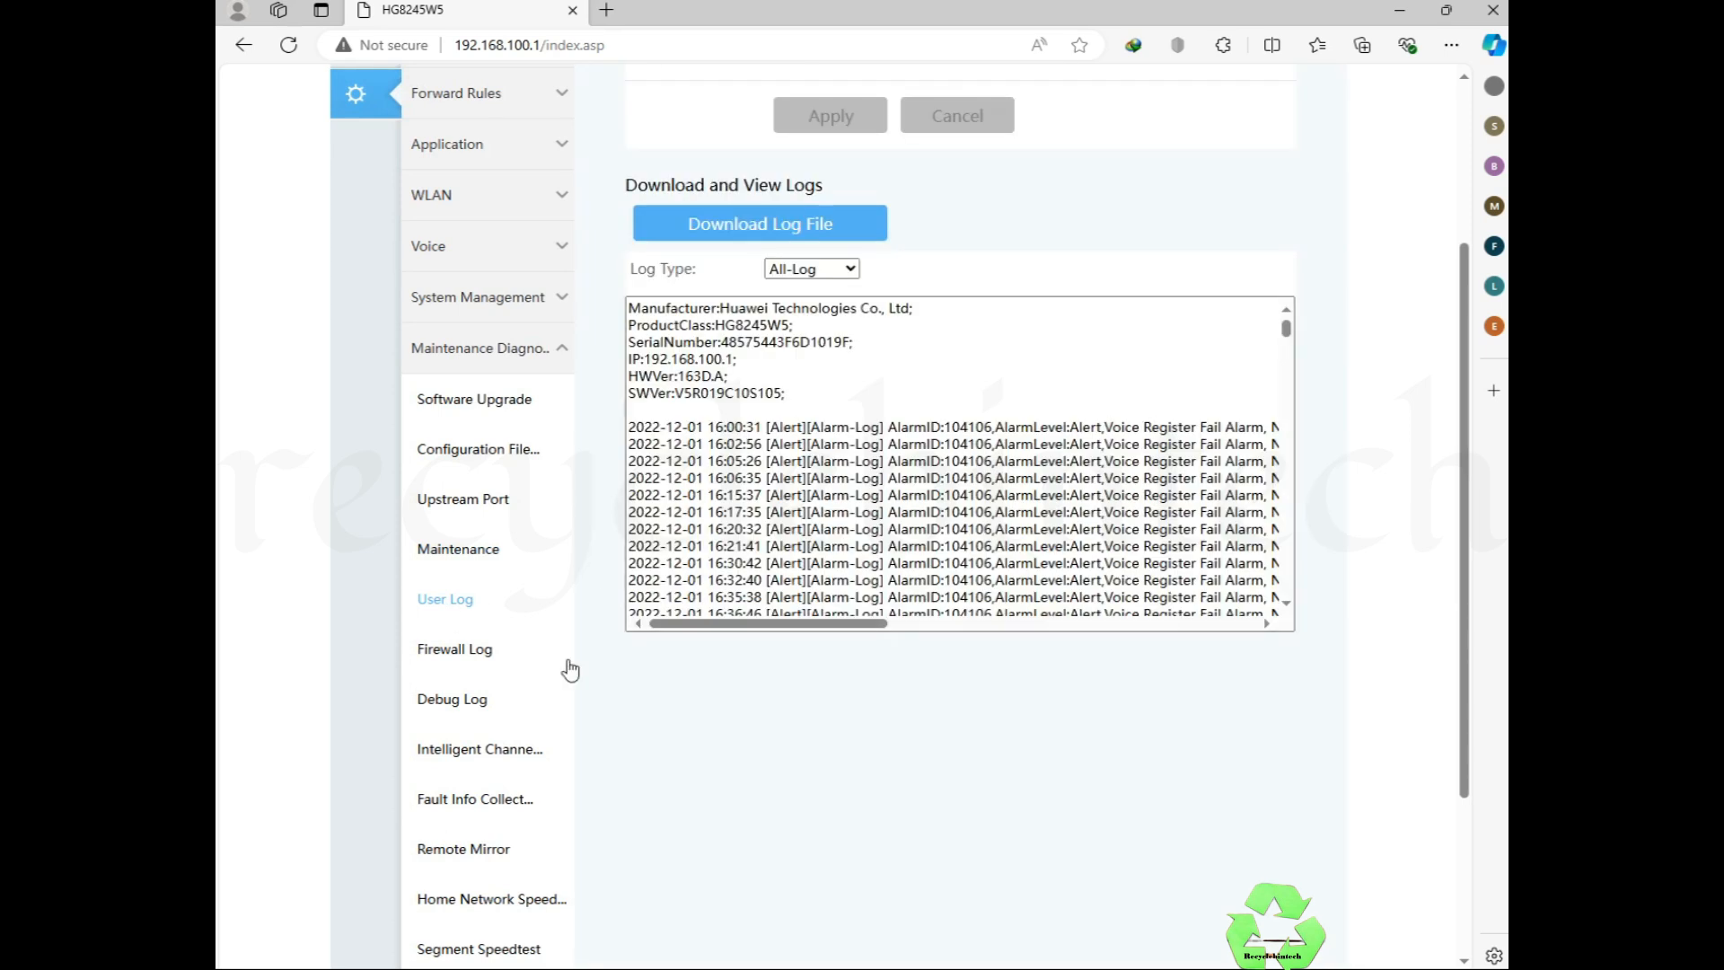
left_click(453, 658)
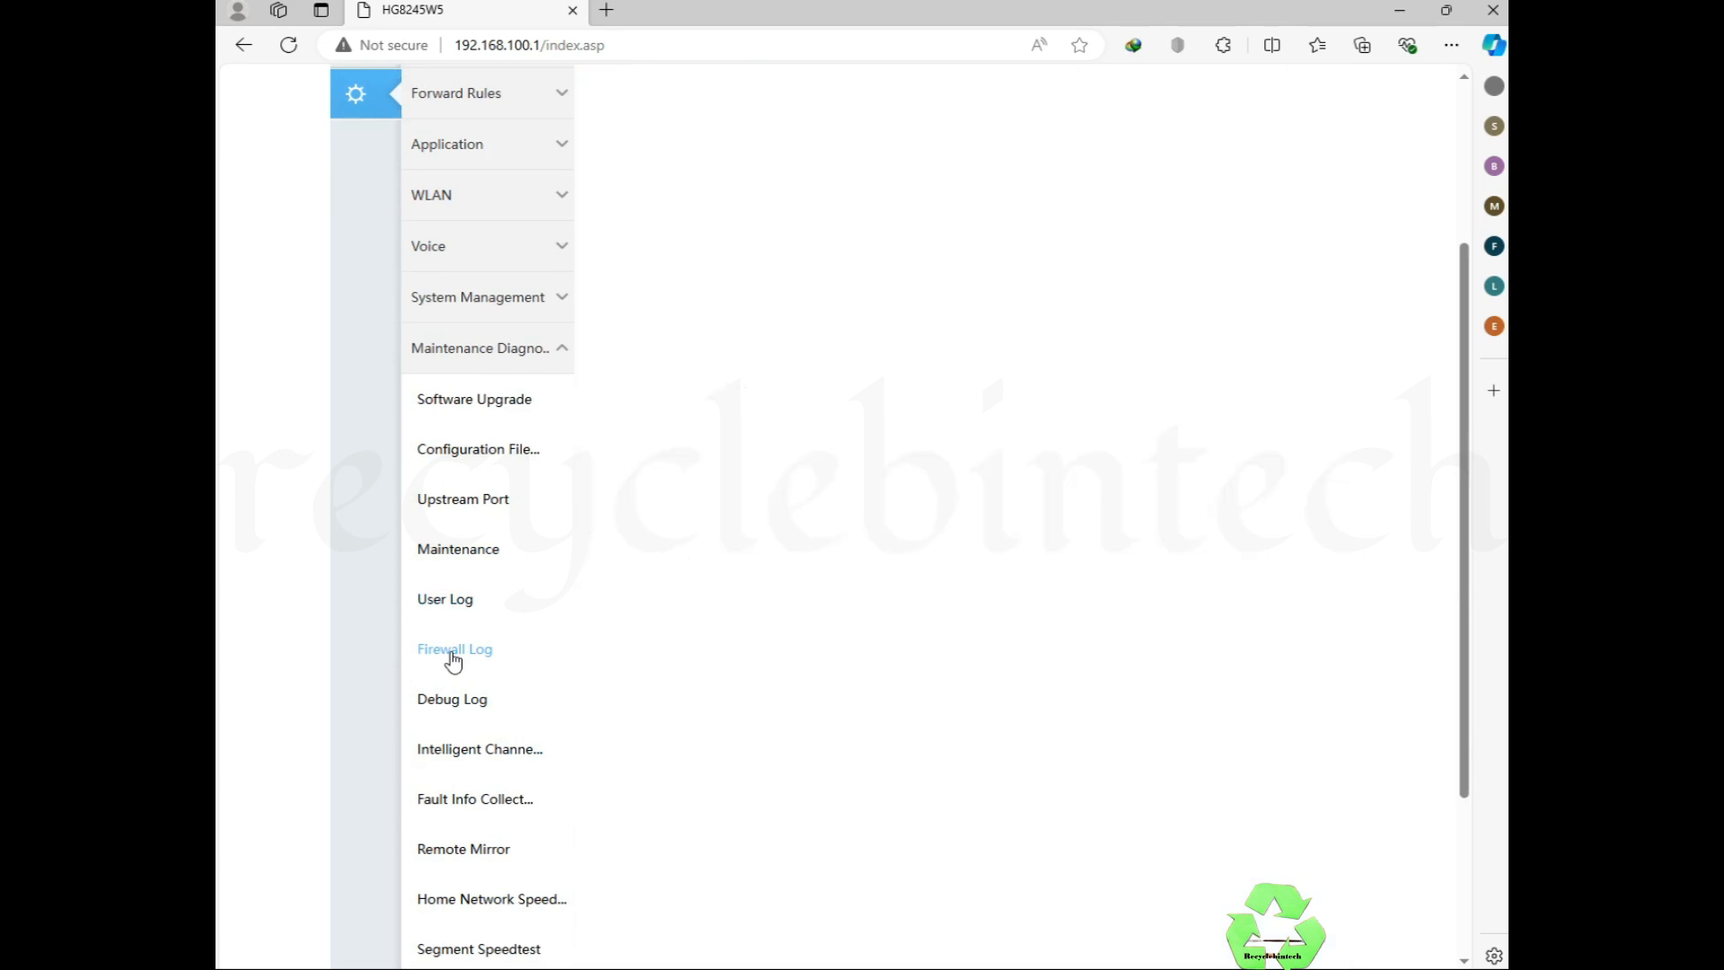
scroll(520, 774, "down", 3)
scroll(521, 778, "up", 1)
scroll(520, 778, "up", 2)
Step: Browse Software Upgrade, TR-069, Voice, 2.4G WLAN and Automatic Wi-Fi Shutdown pages, then expand Application
left_click(545, 401)
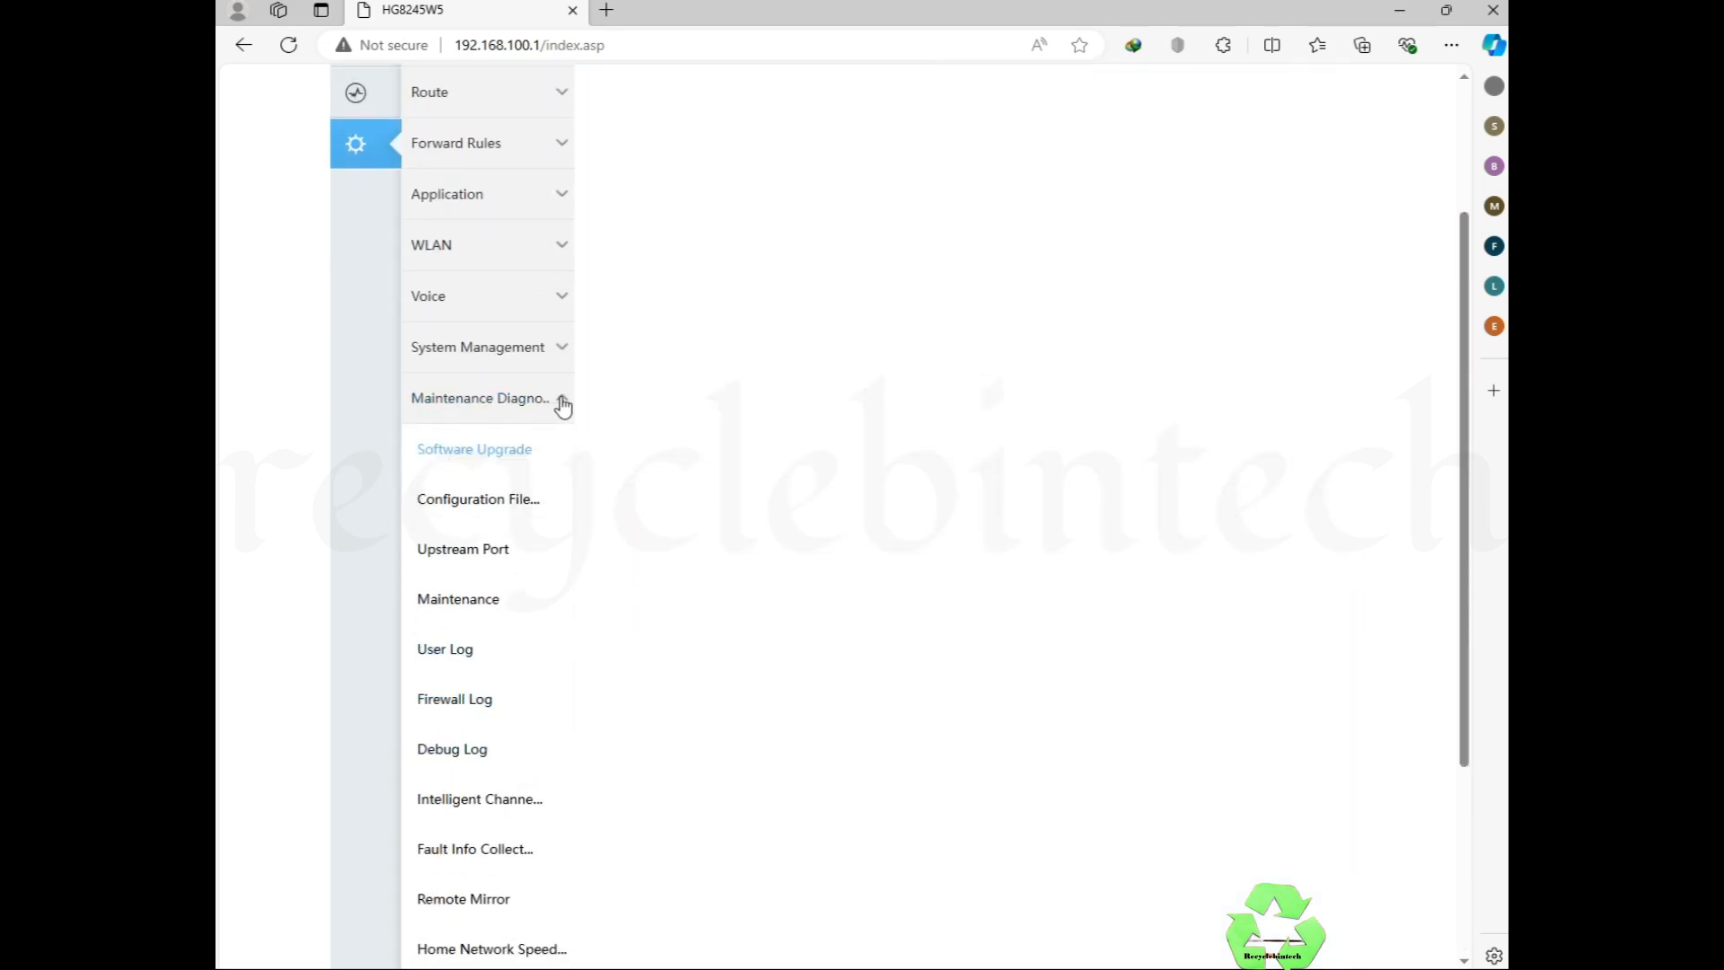
left_click(558, 352)
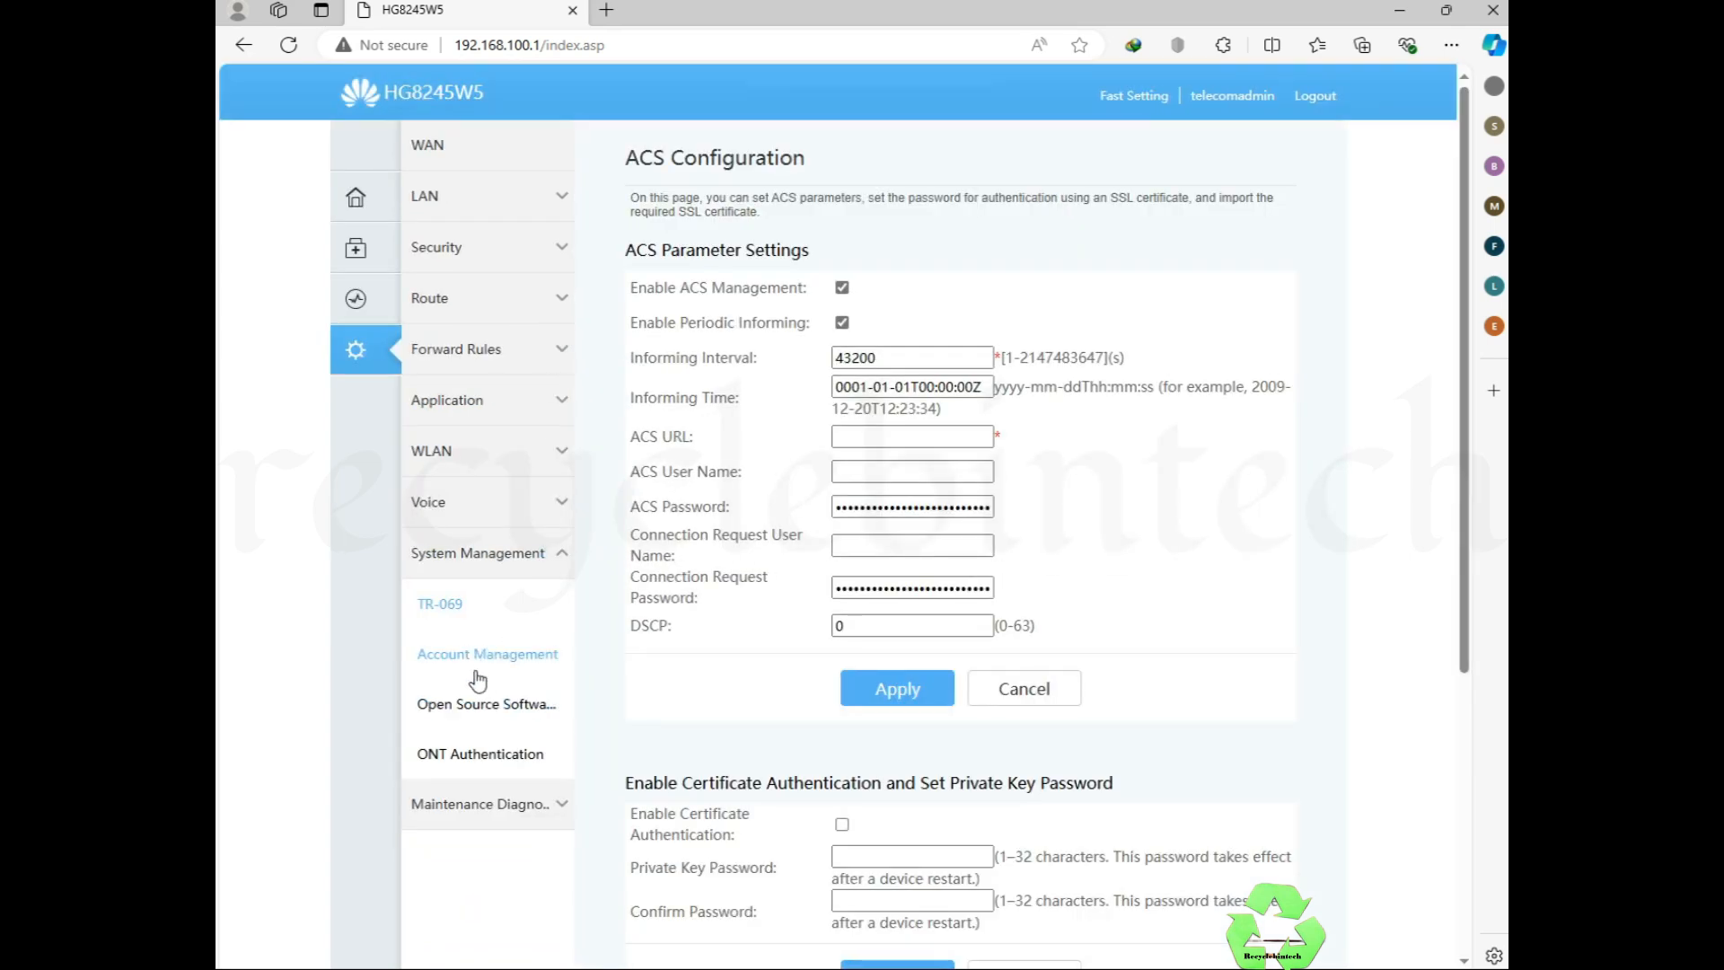
left_click(550, 503)
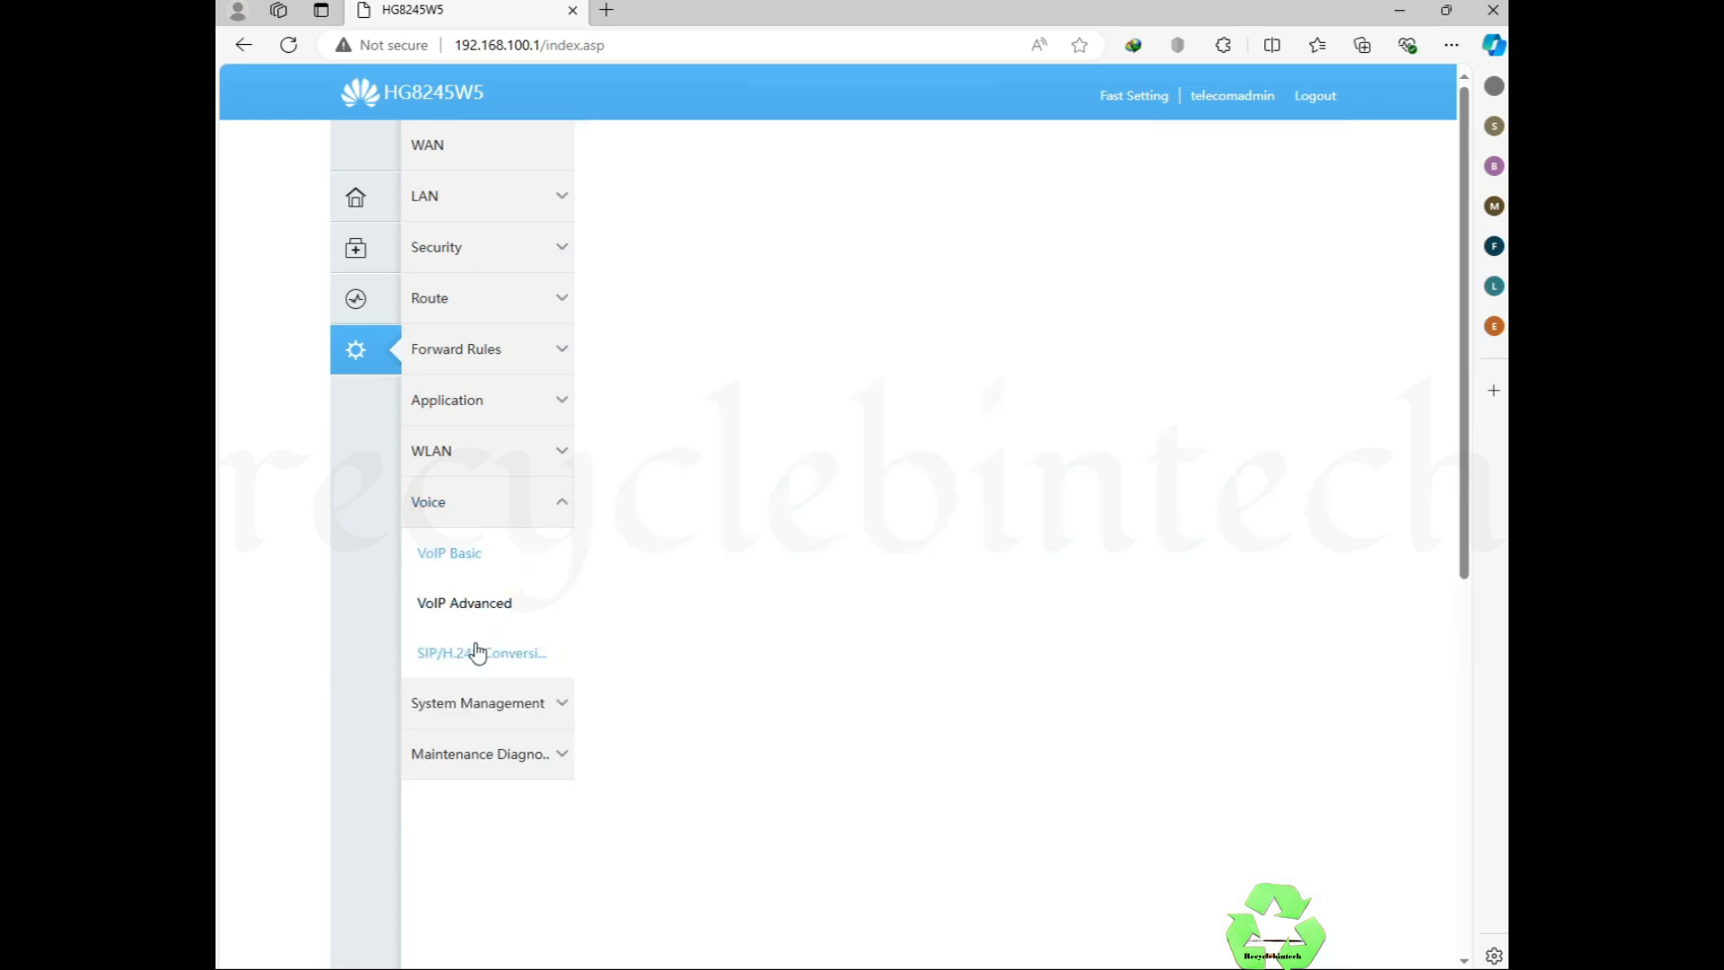
left_click(566, 451)
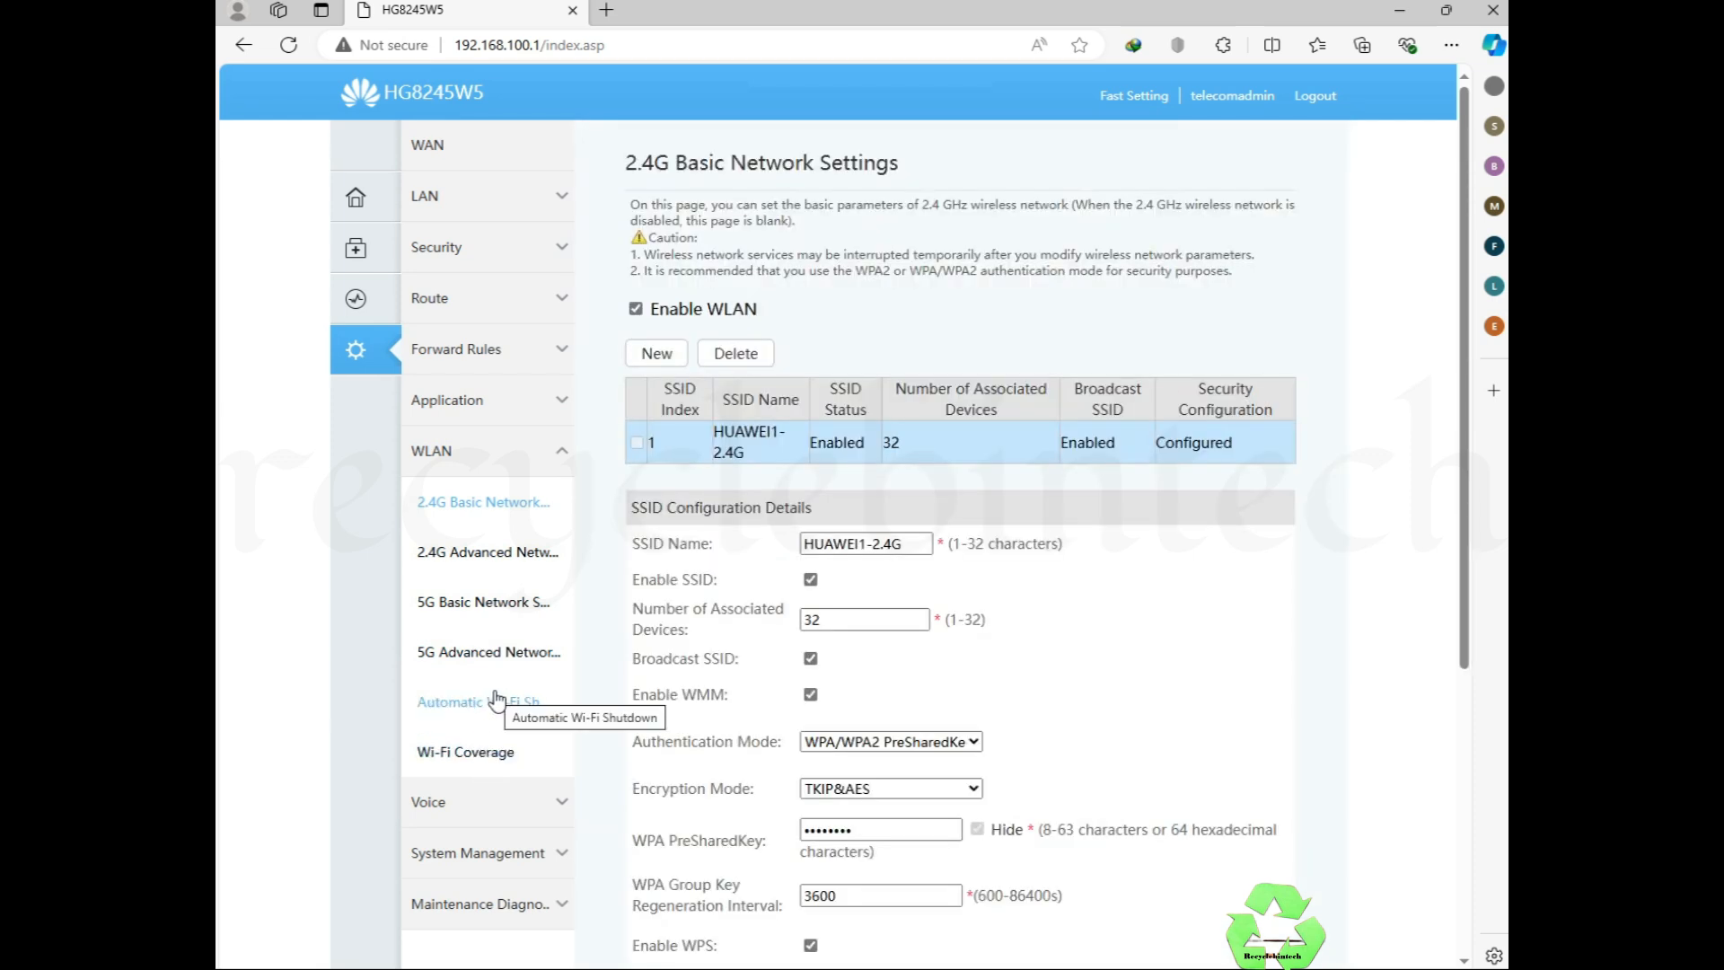
left_click(489, 721)
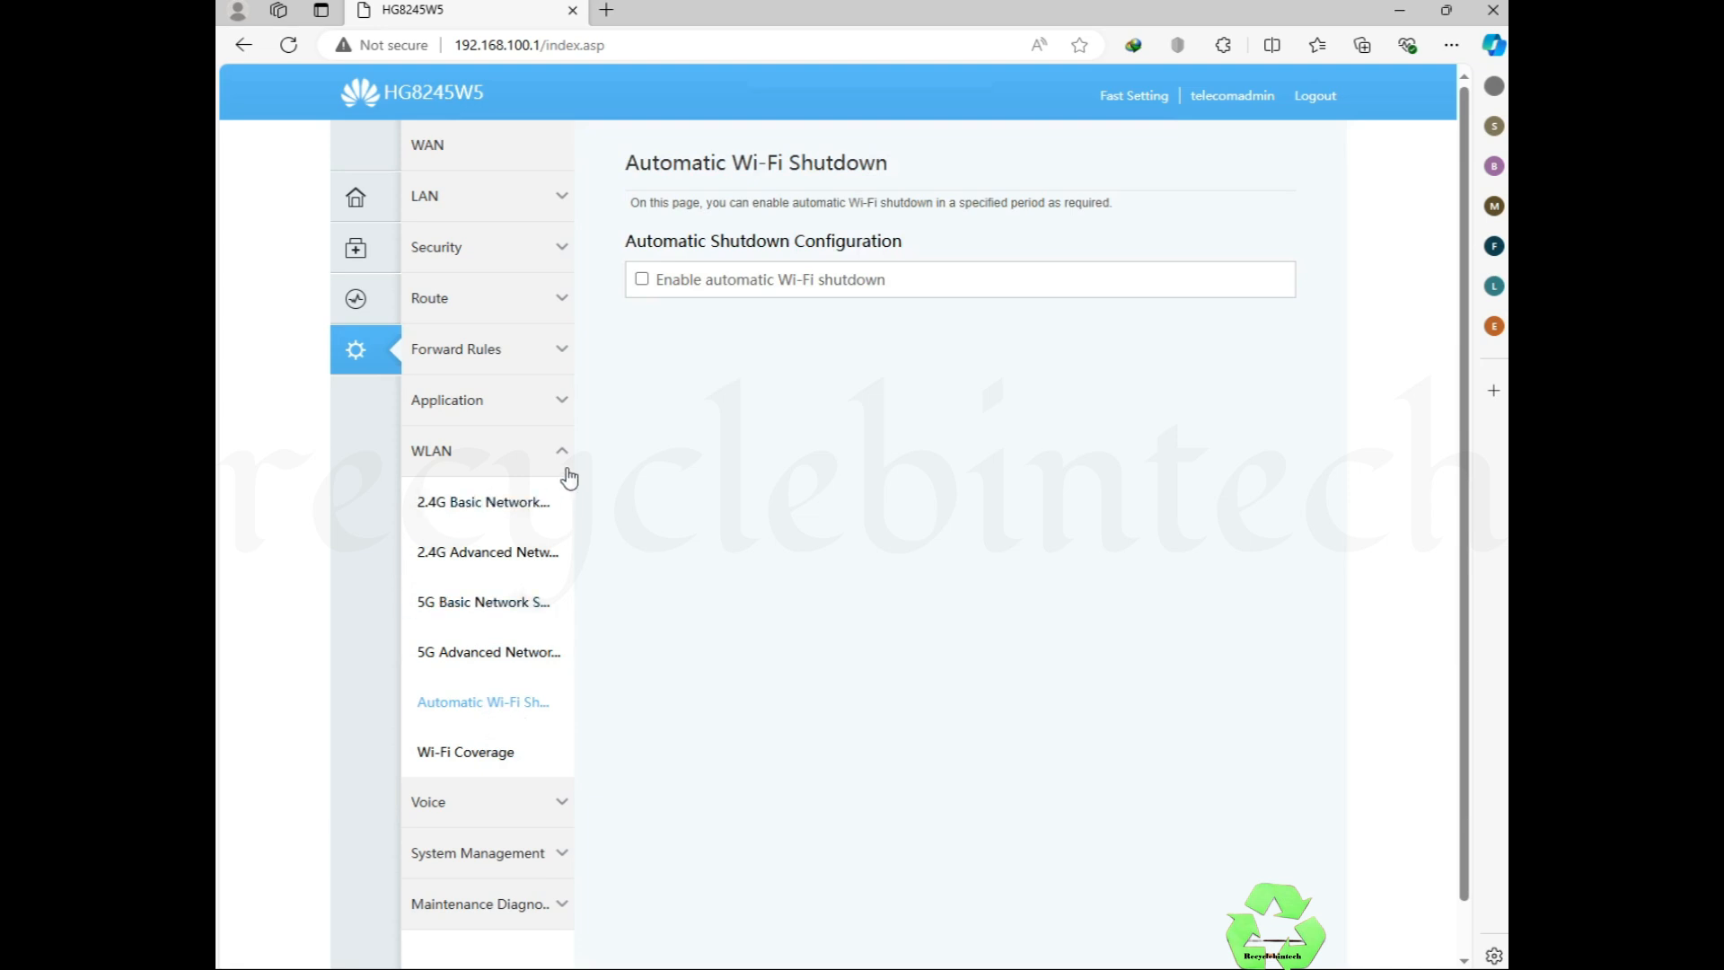
left_click(558, 403)
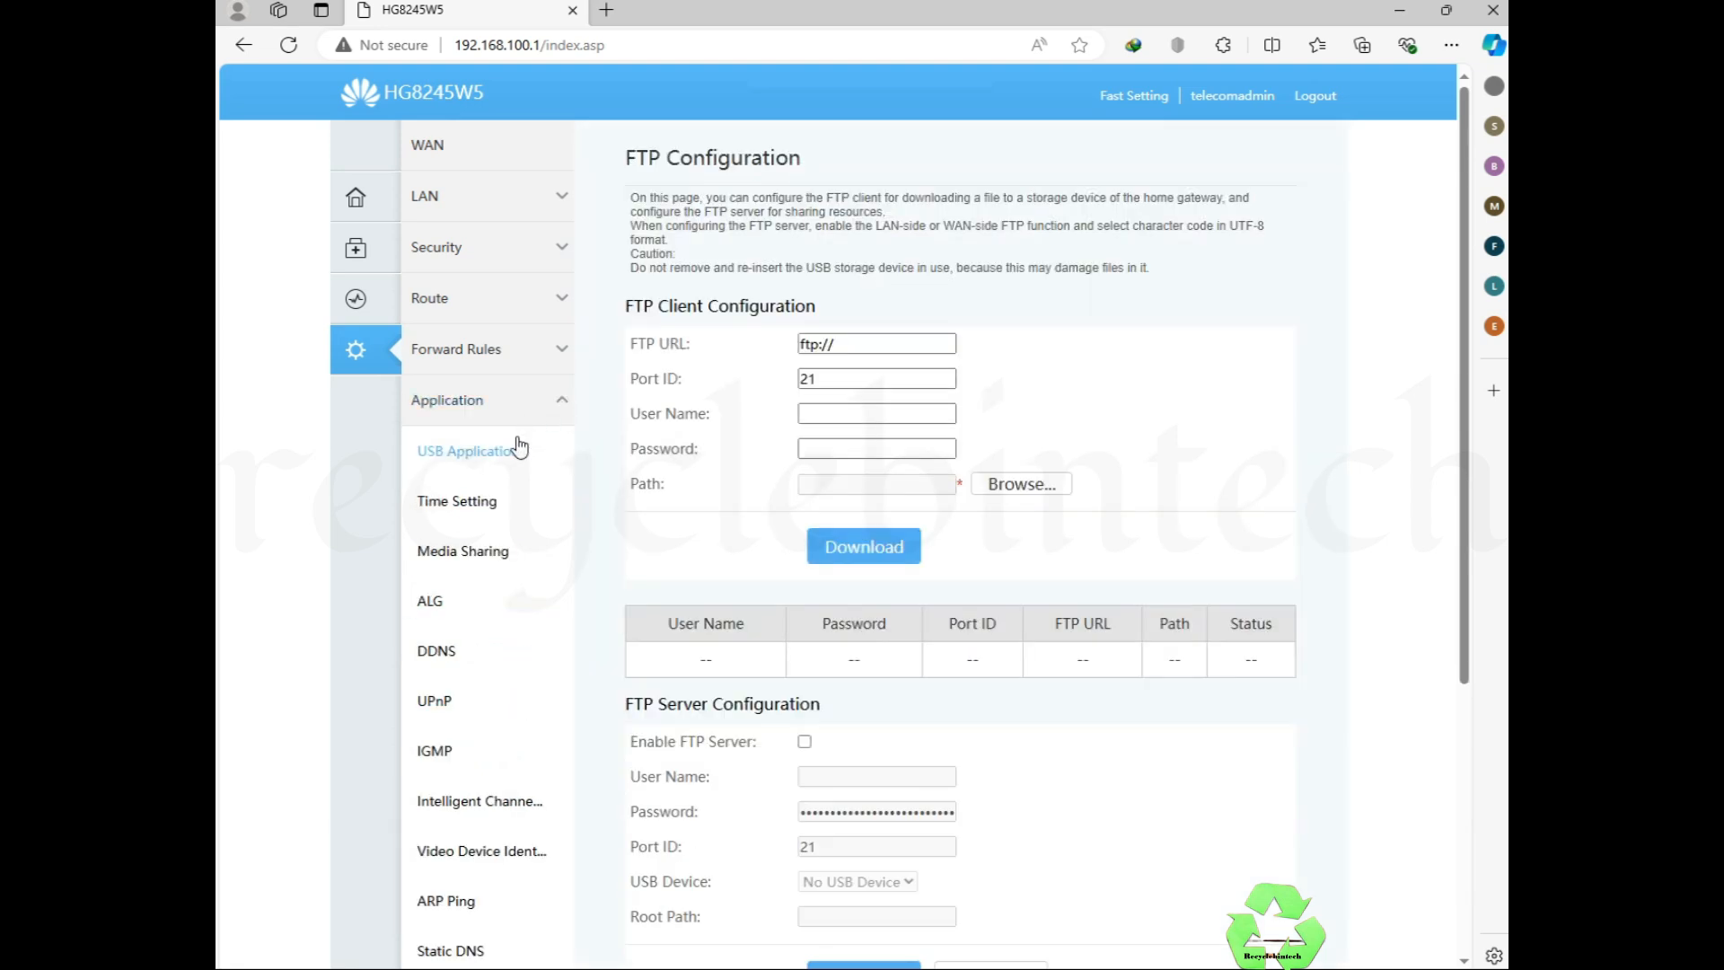
Step: On the Time Setting page, enable automatic network time sync with GMT Greenwich Mean Time zone
left_click(473, 514)
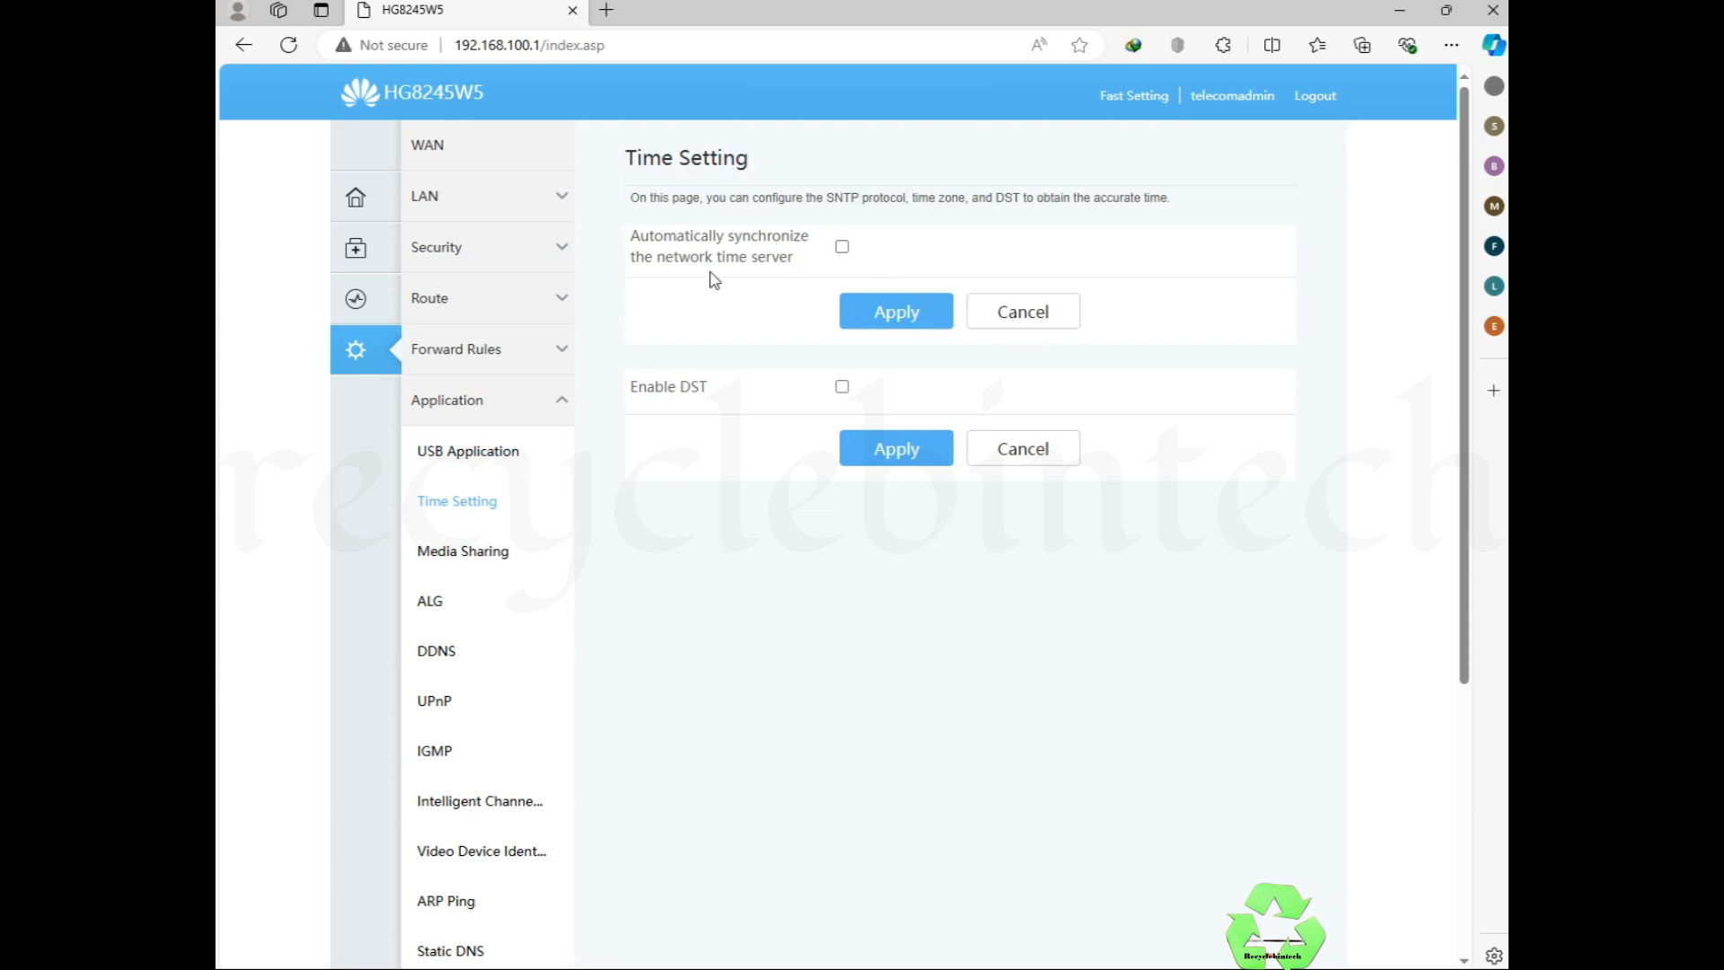
left_click(842, 247)
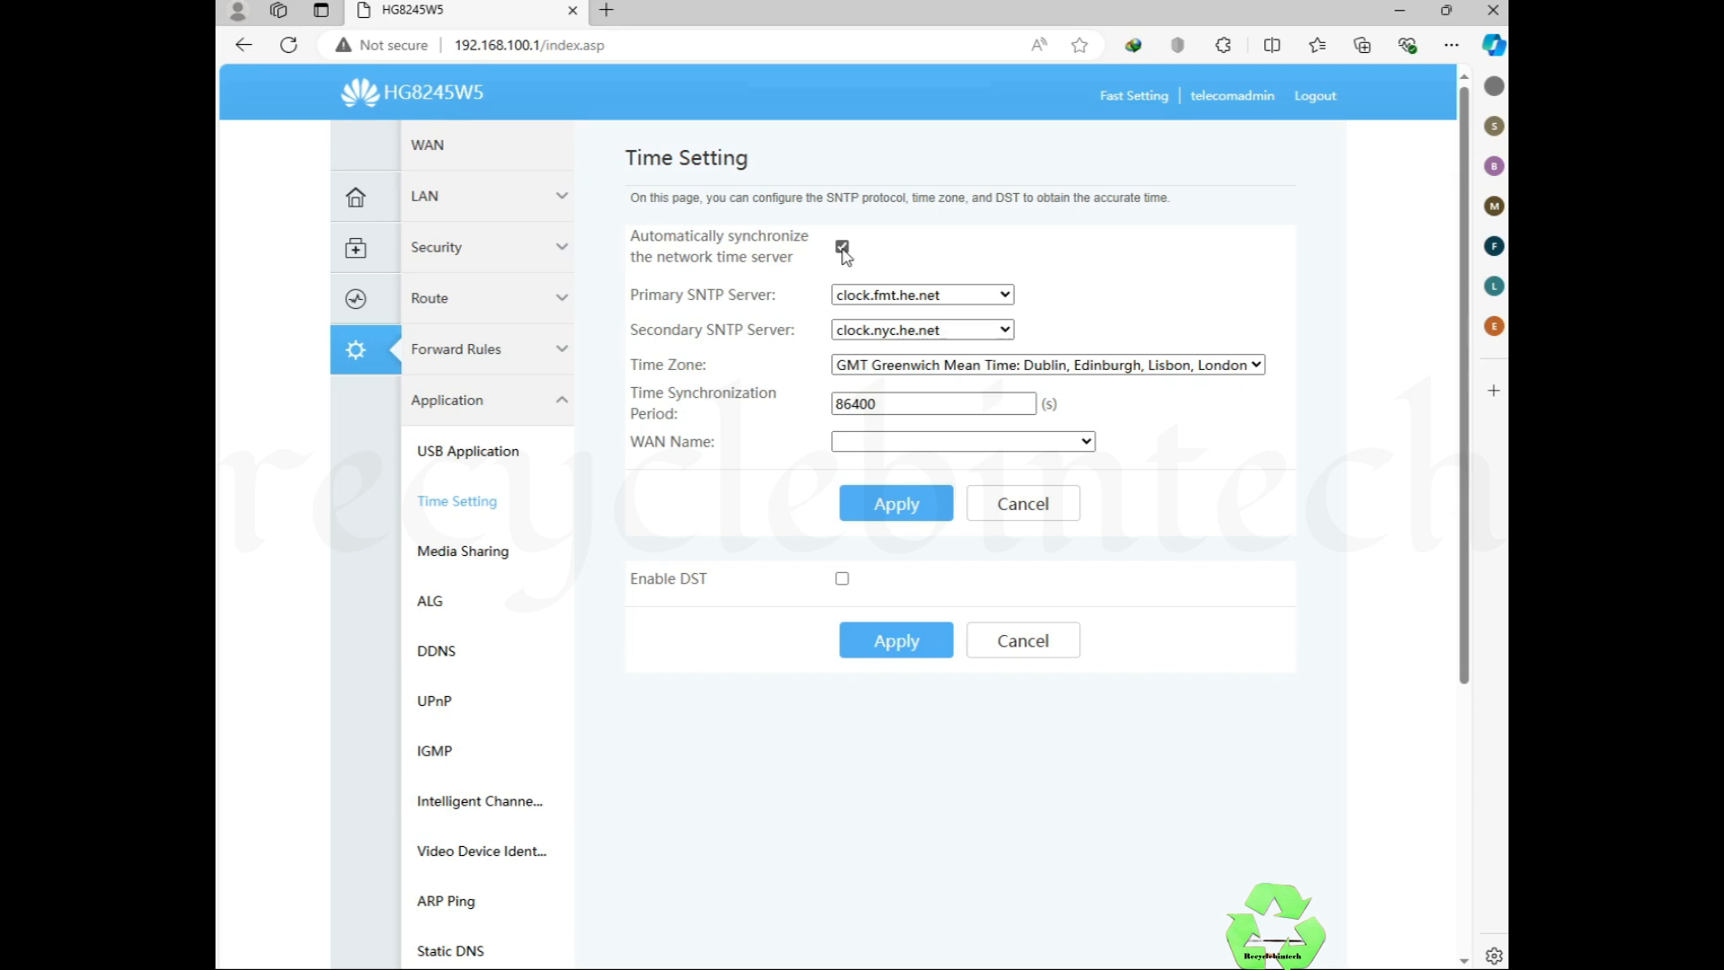
left_click(959, 364)
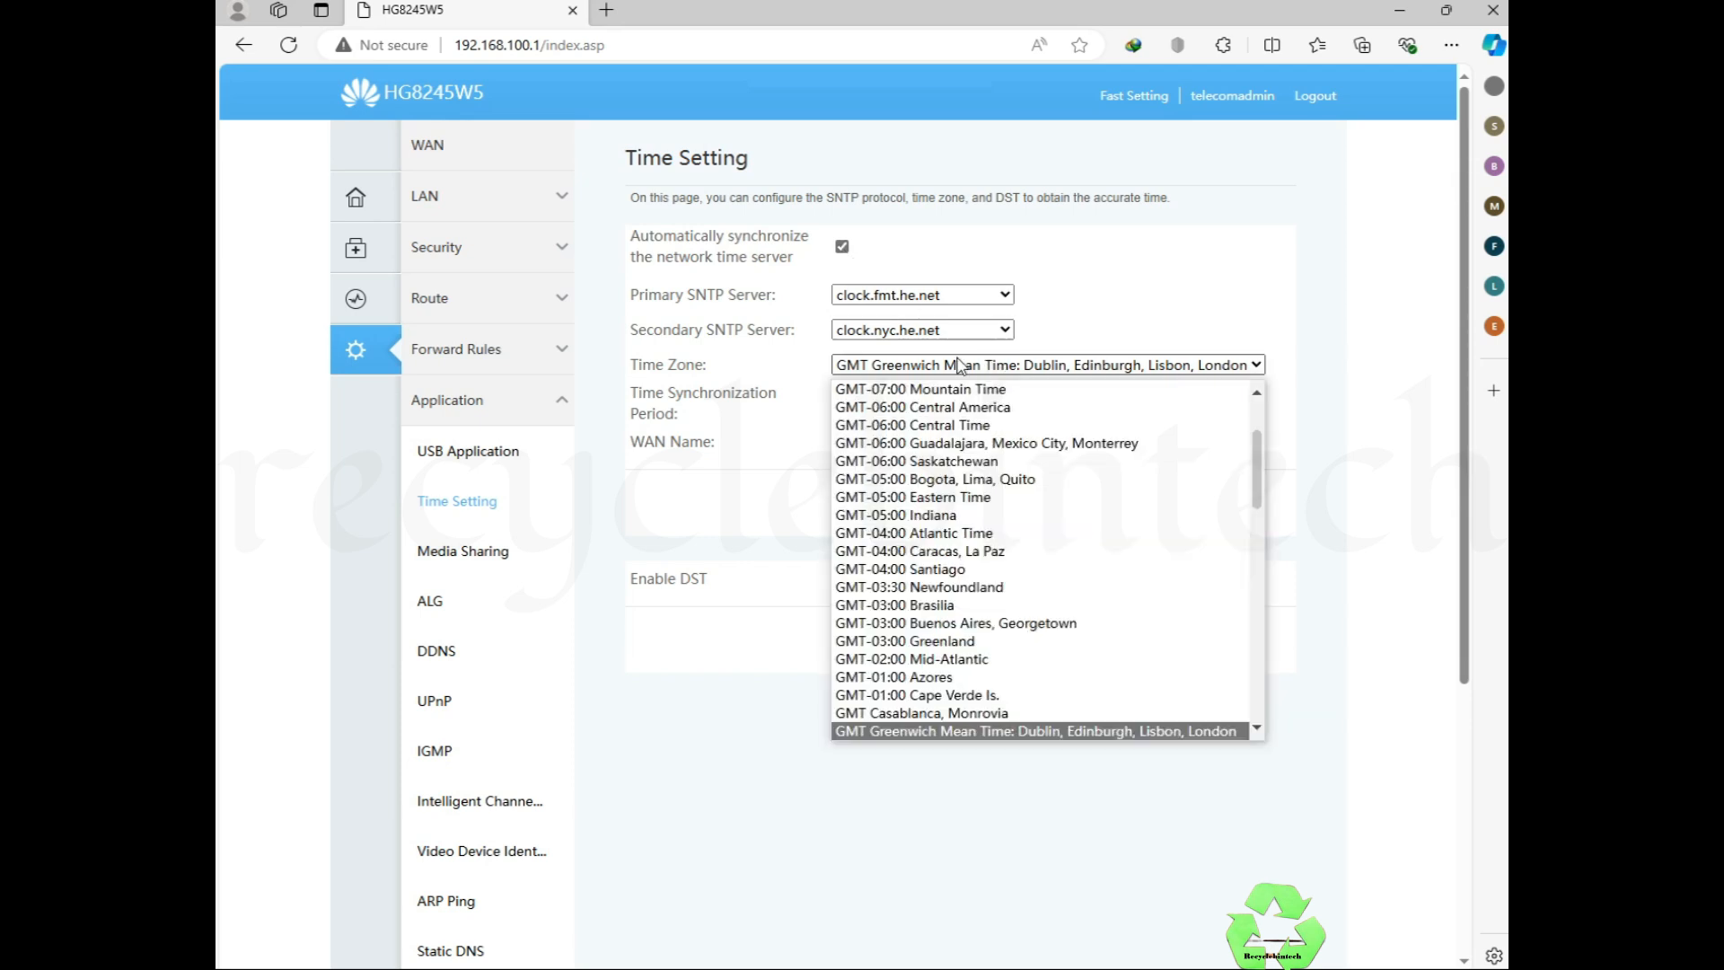
left_click(1102, 316)
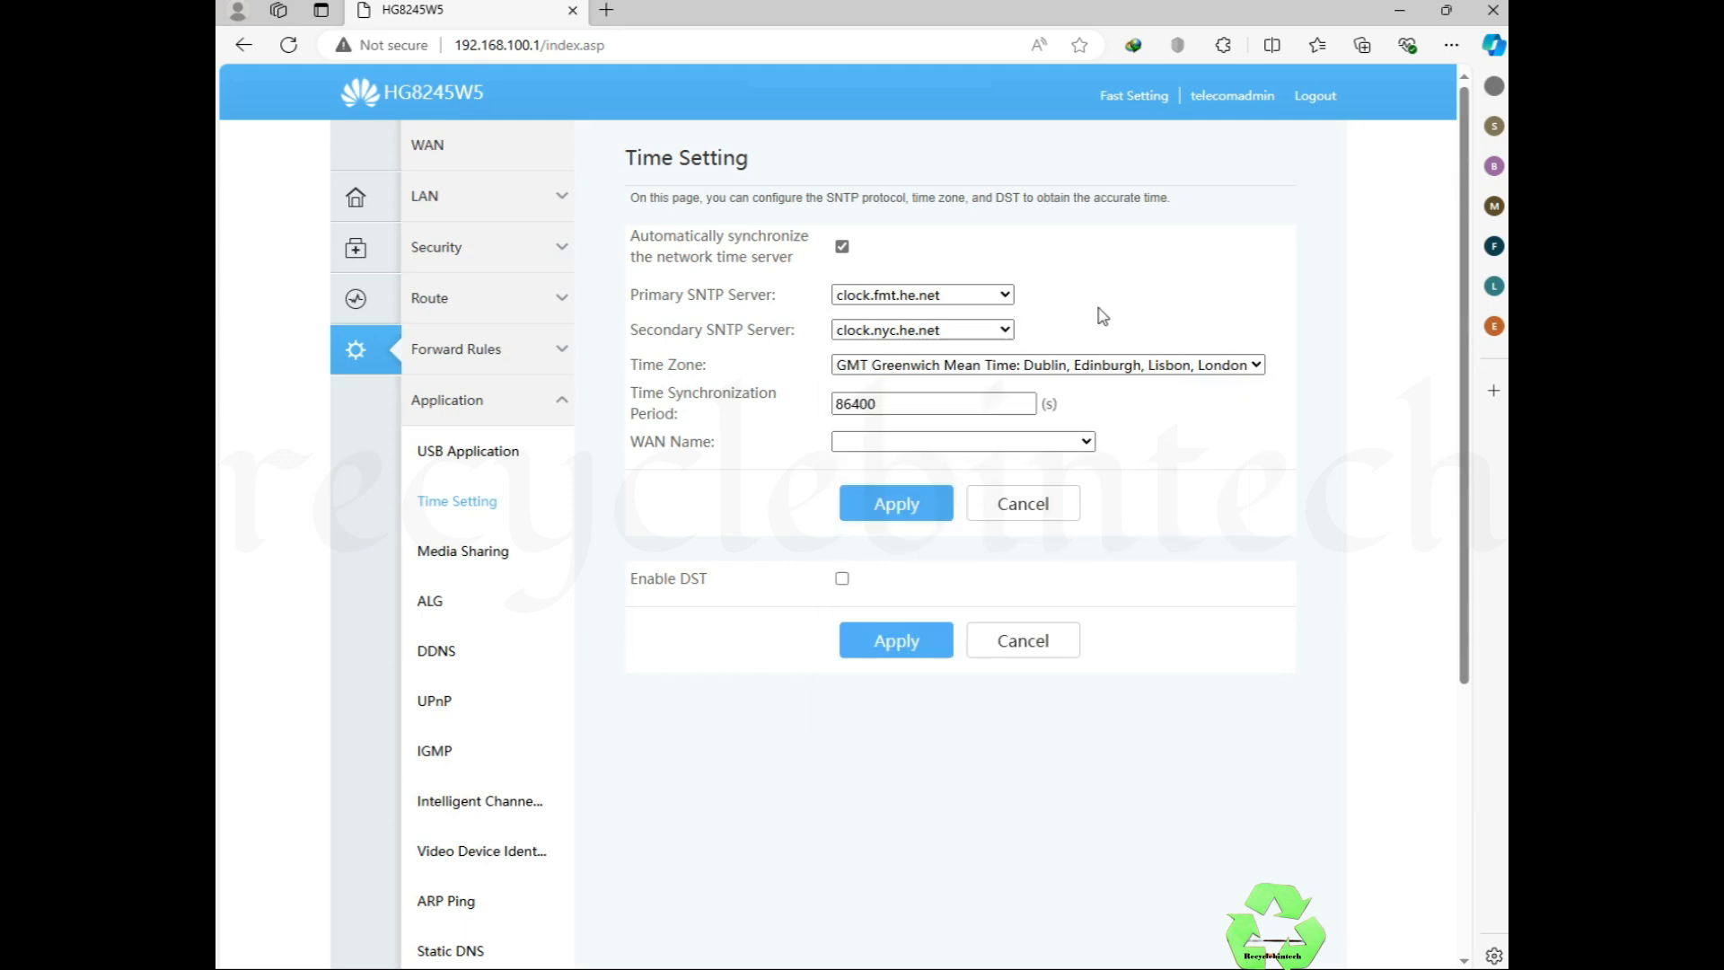
Step: Try DST starting July, Fourth Sunday, then switch off both DST and automatic time sync
left_click(842, 579)
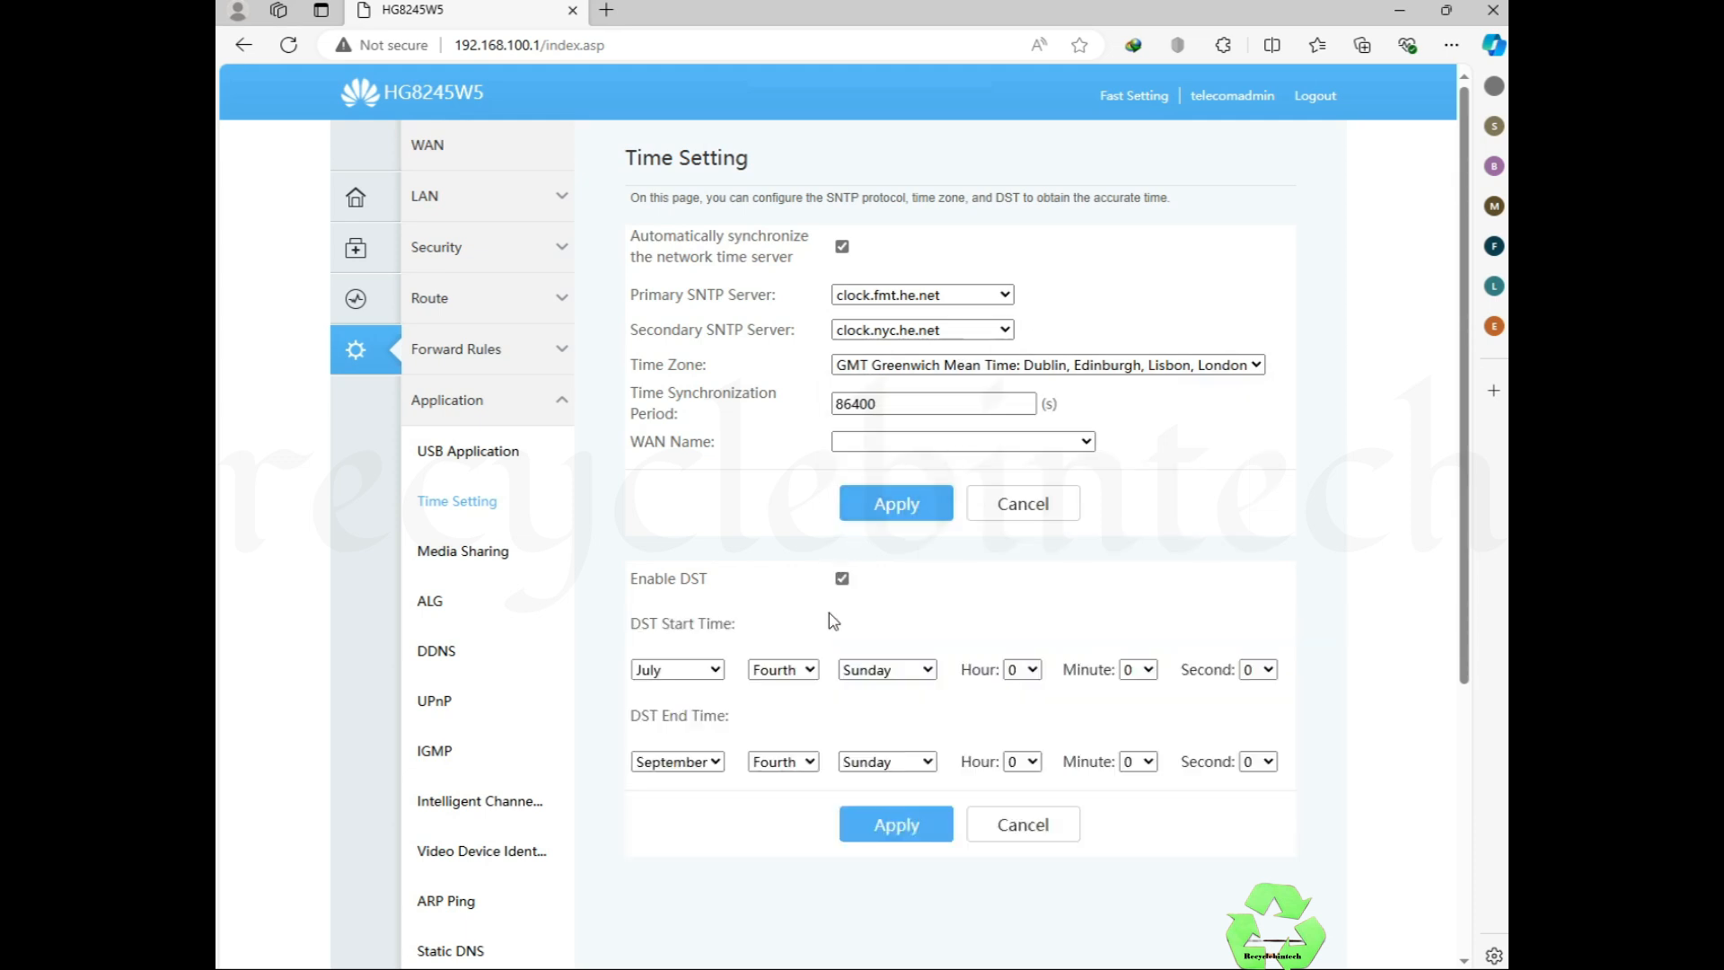
left_click(718, 672)
left_click(718, 672)
left_click(783, 671)
left_click(794, 675)
left_click(871, 673)
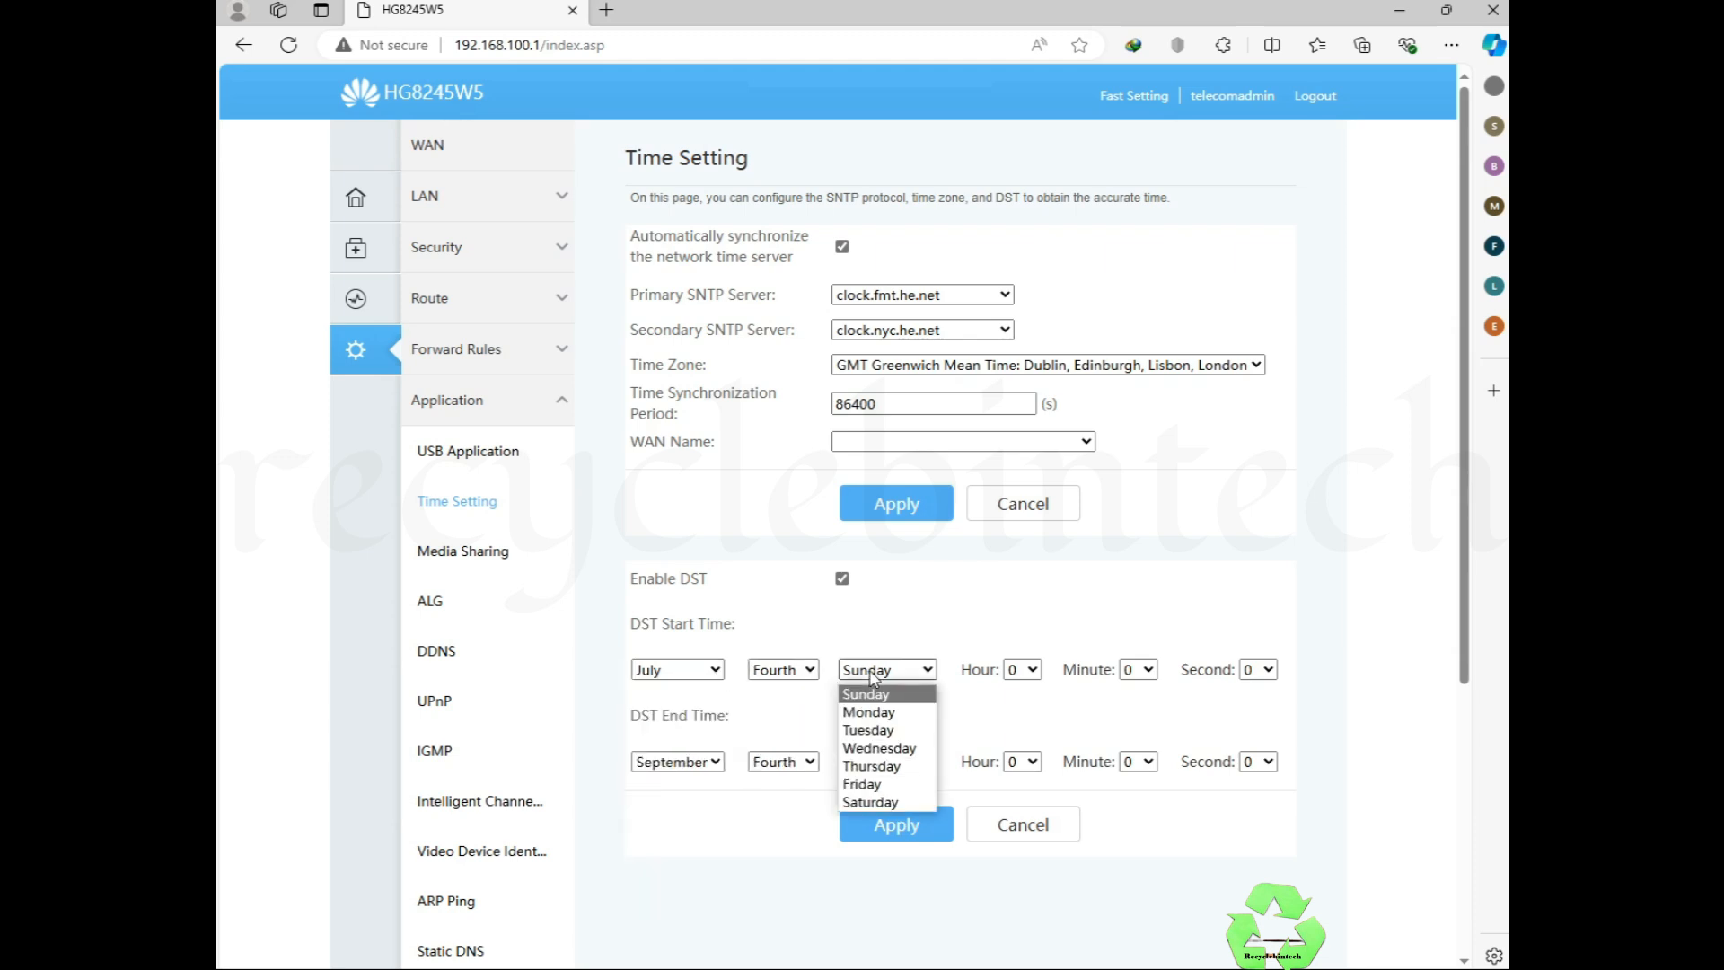
left_click(875, 675)
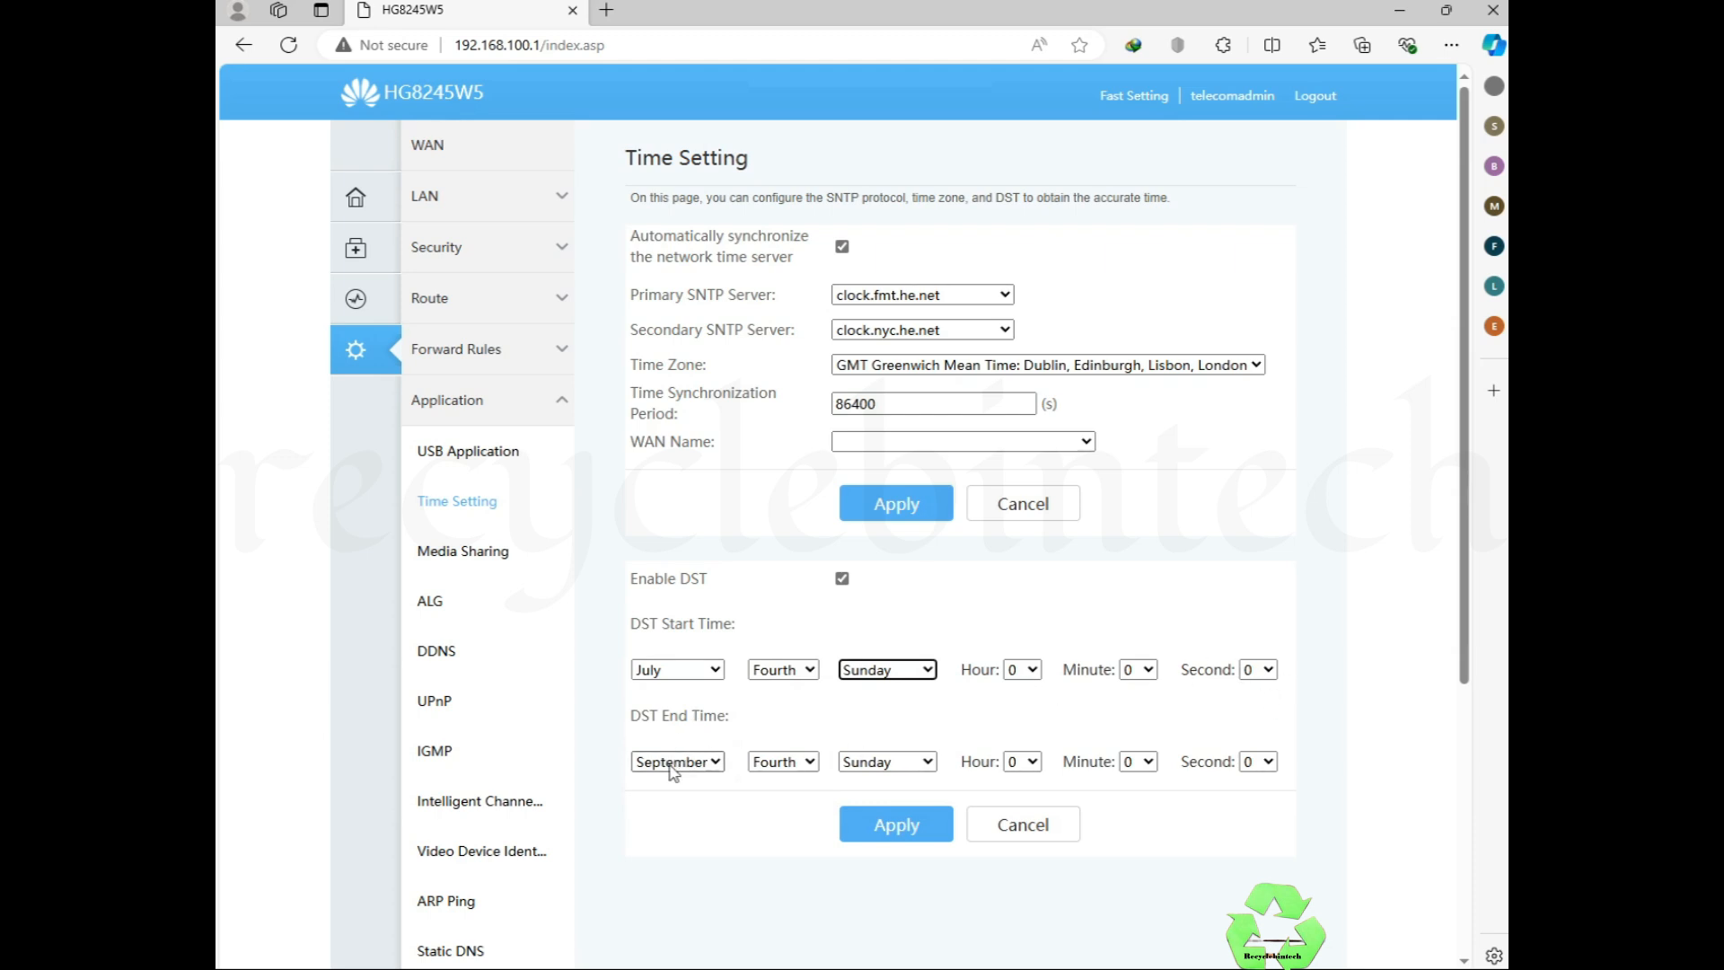
left_click(845, 581)
left_click(842, 247)
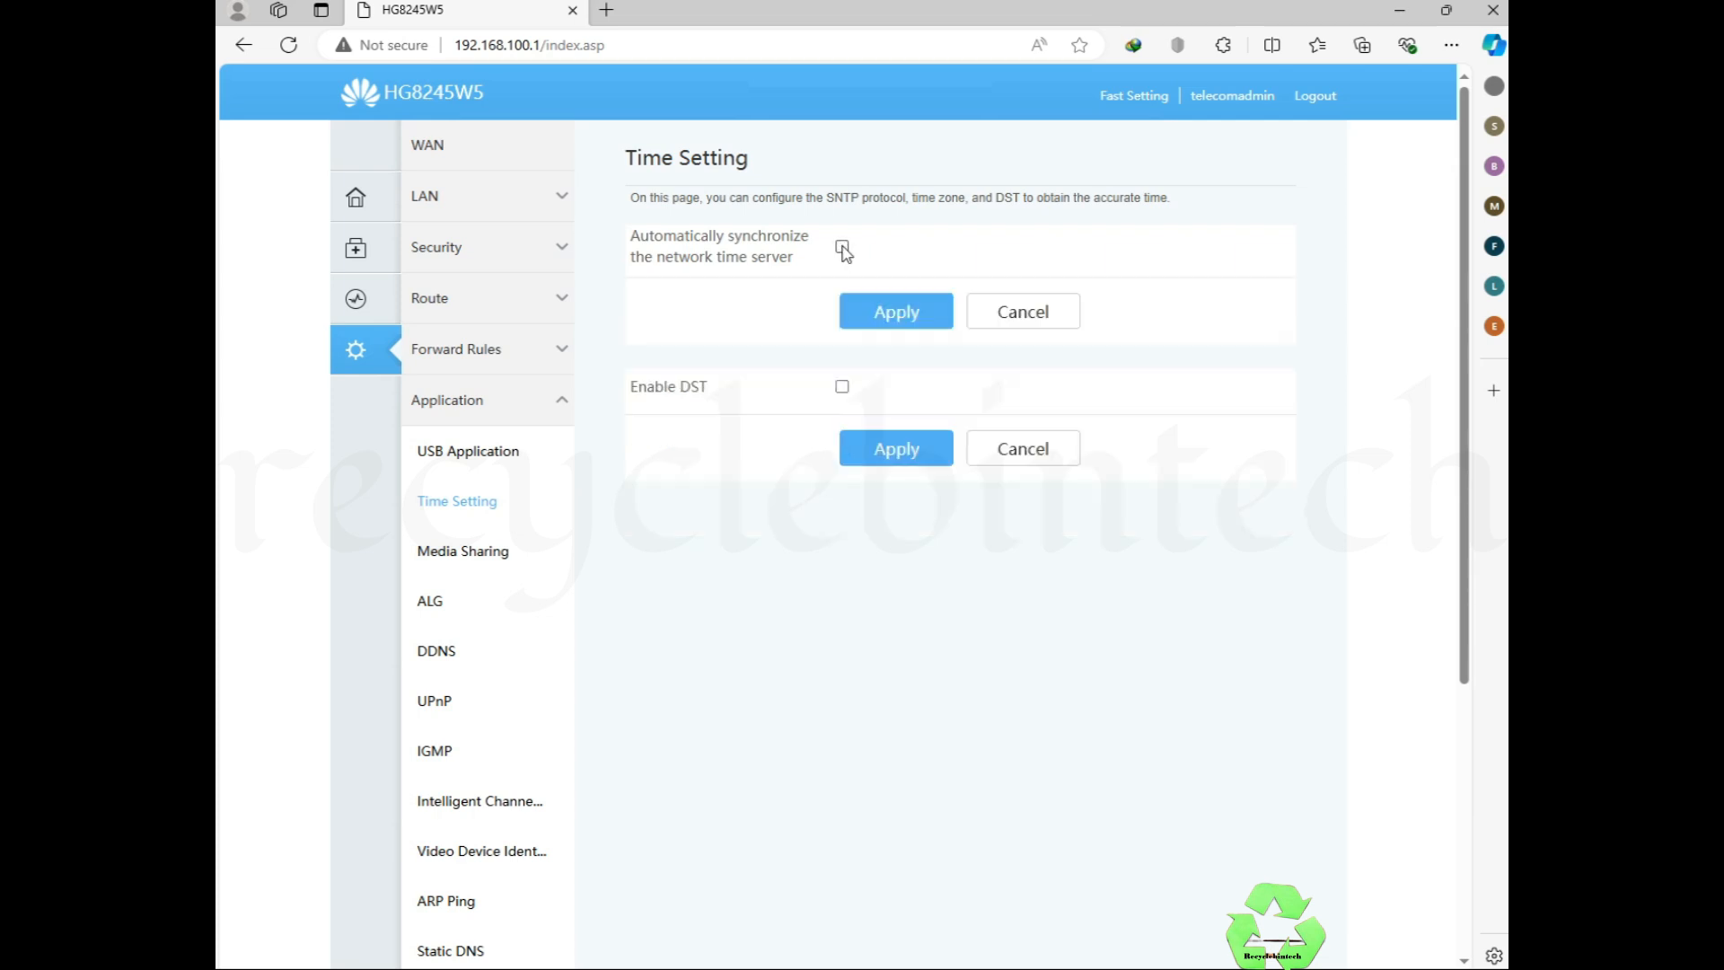
Step: Leave media sharing and browse Forward Rules > Route to the IPv4 Static Route and Default IPv4 Route pages
left_click(455, 554)
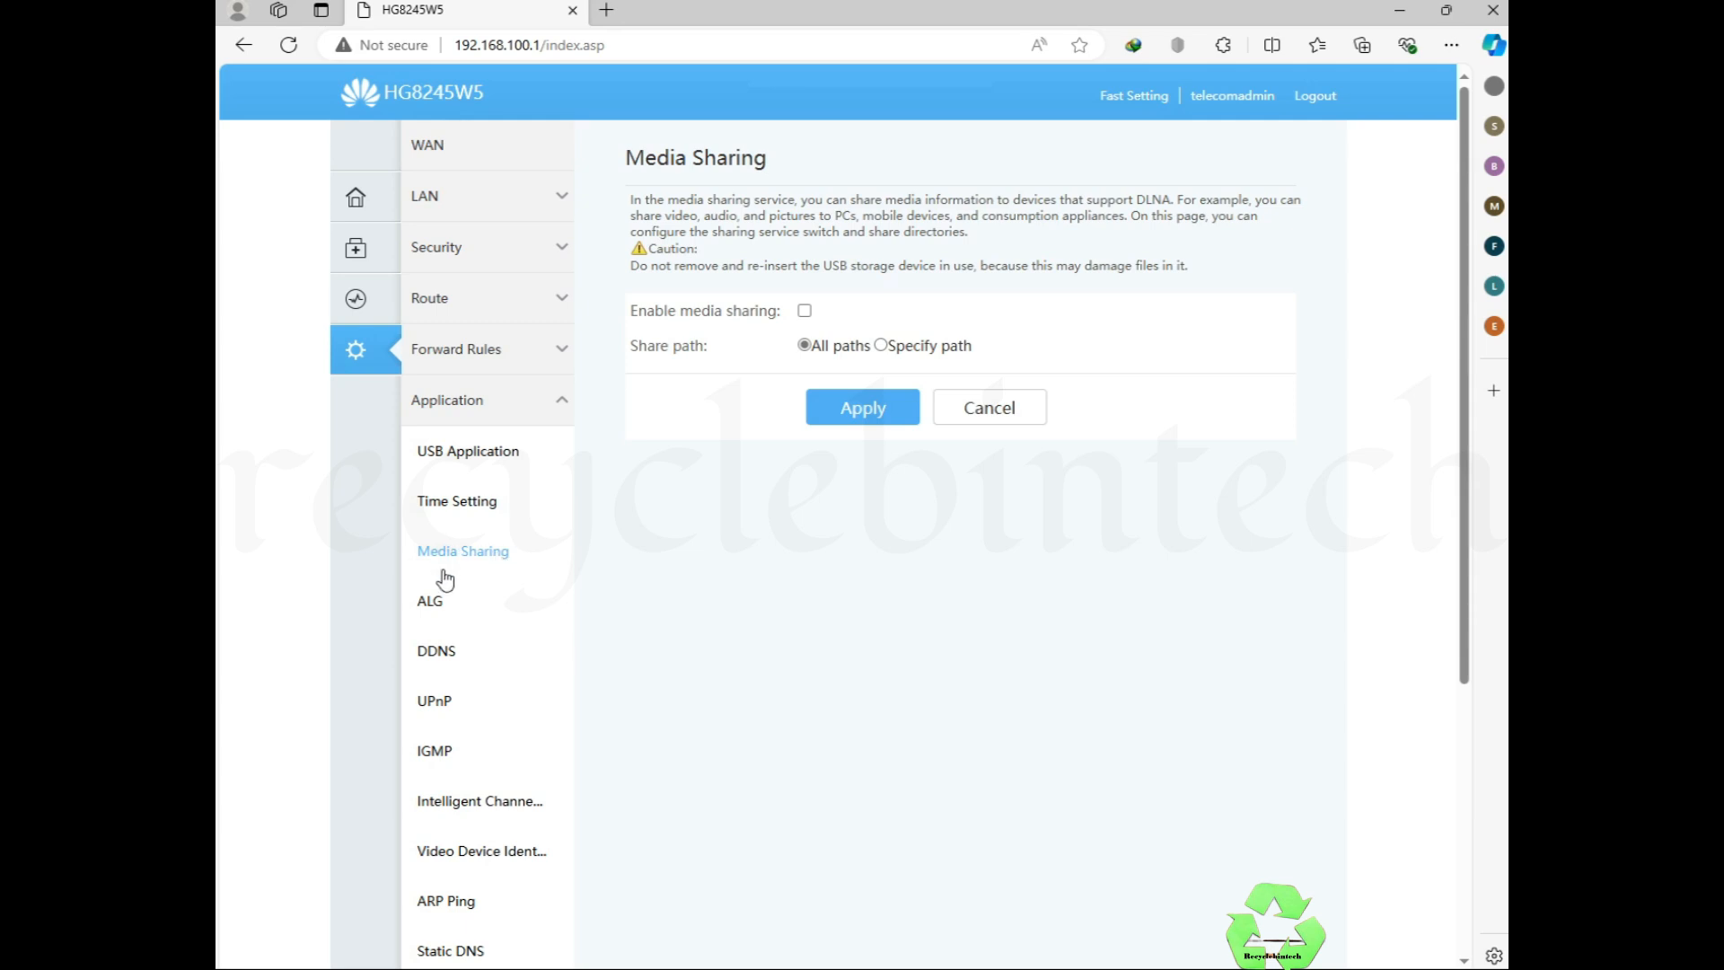
left_click(496, 359)
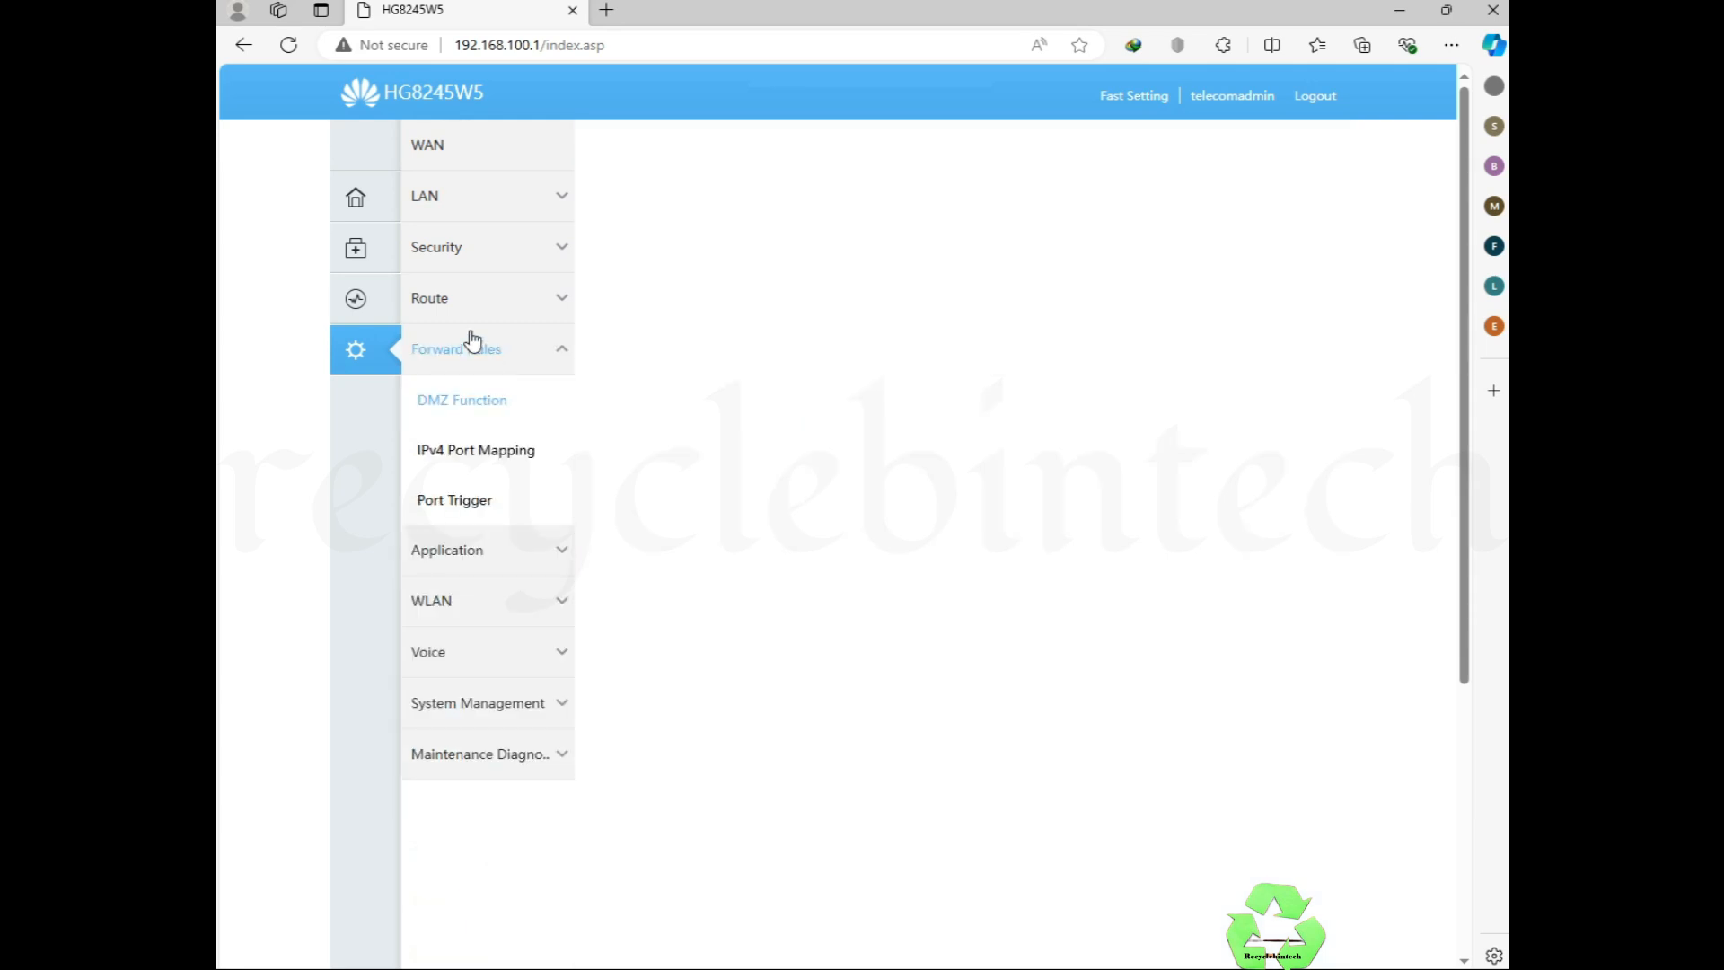
left_click(458, 304)
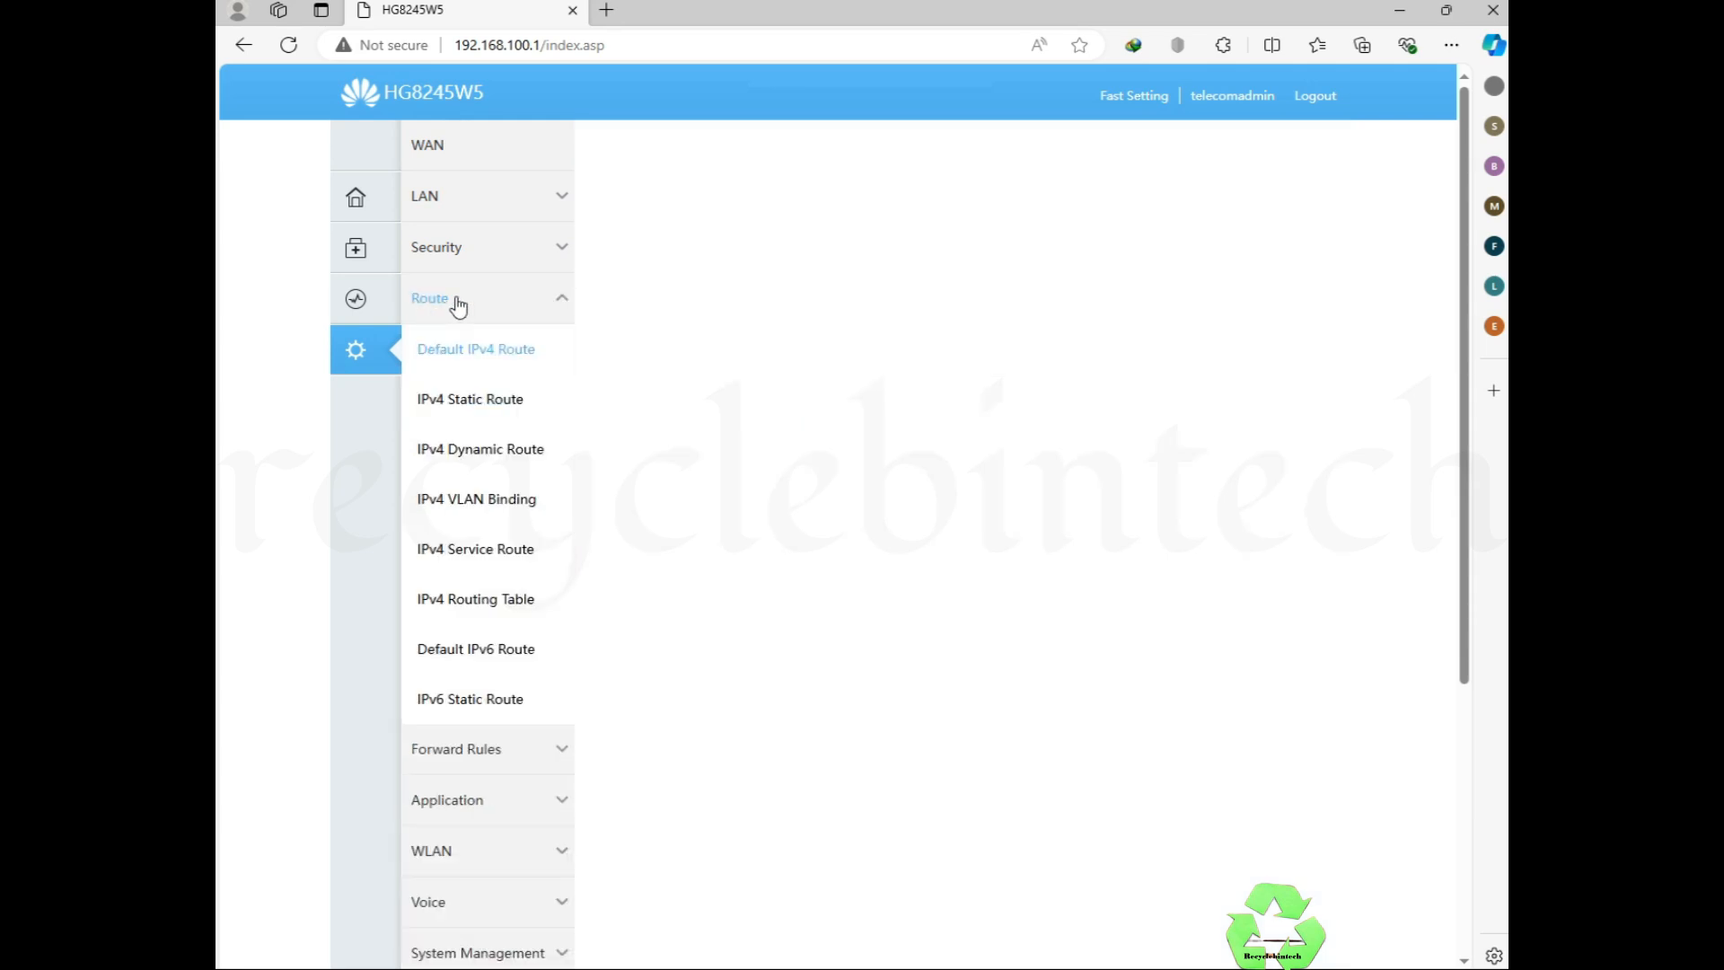
left_click(464, 401)
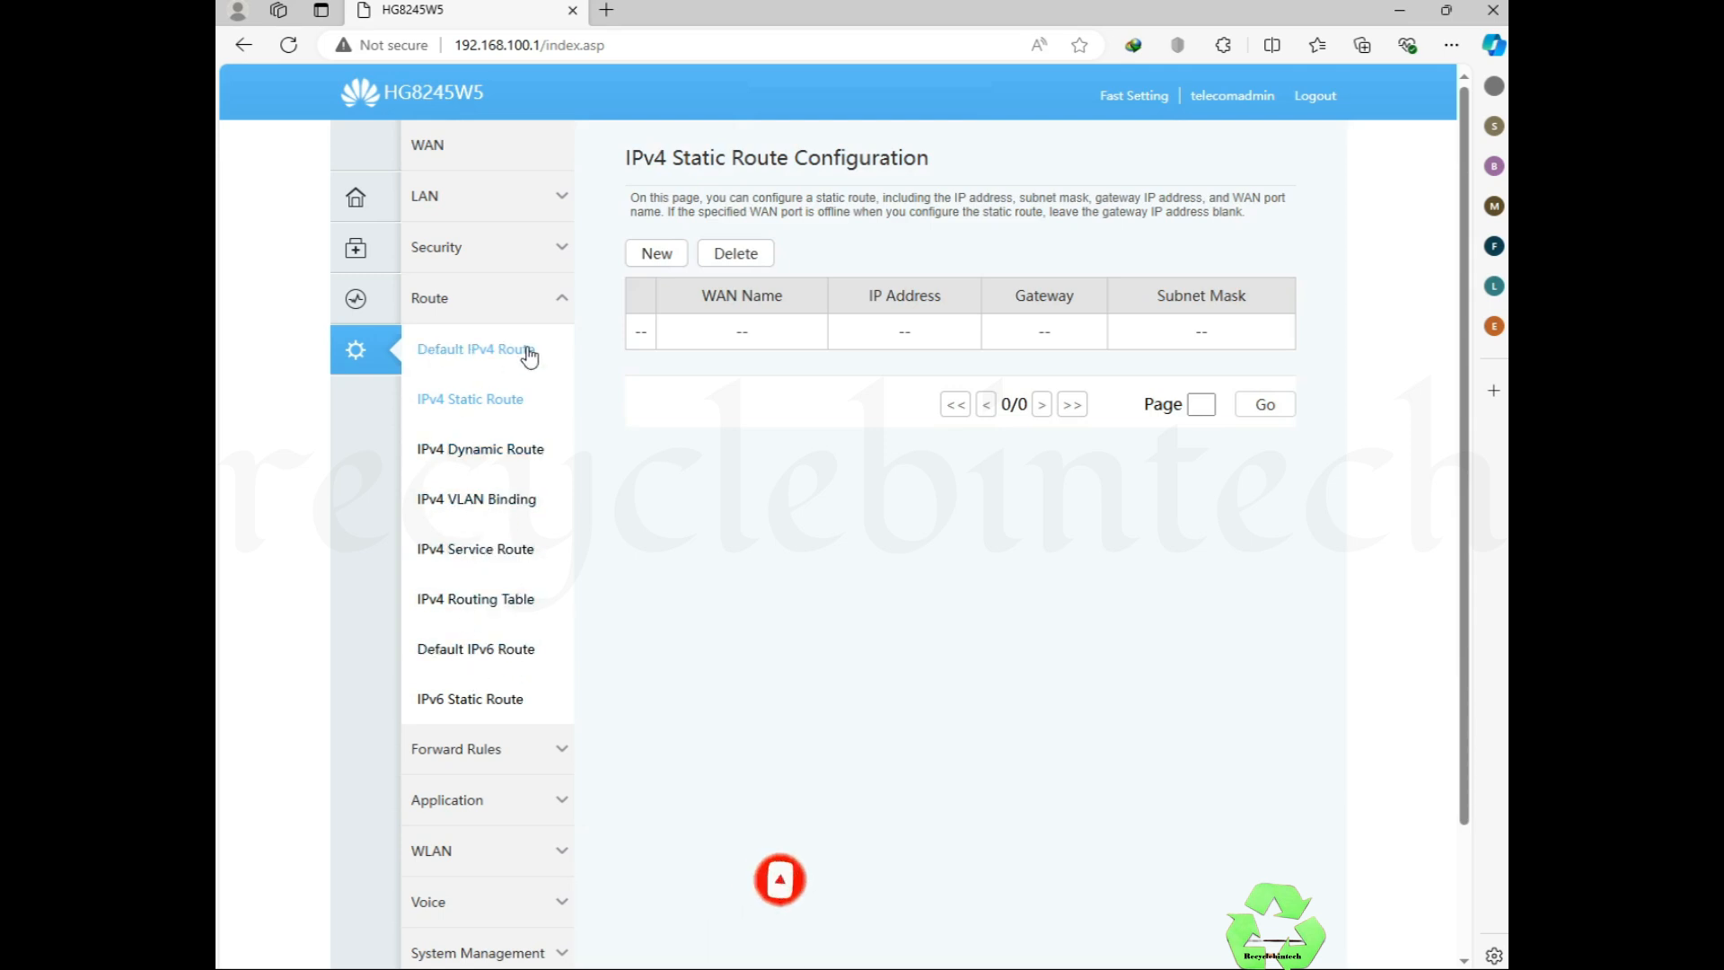
left_click(563, 306)
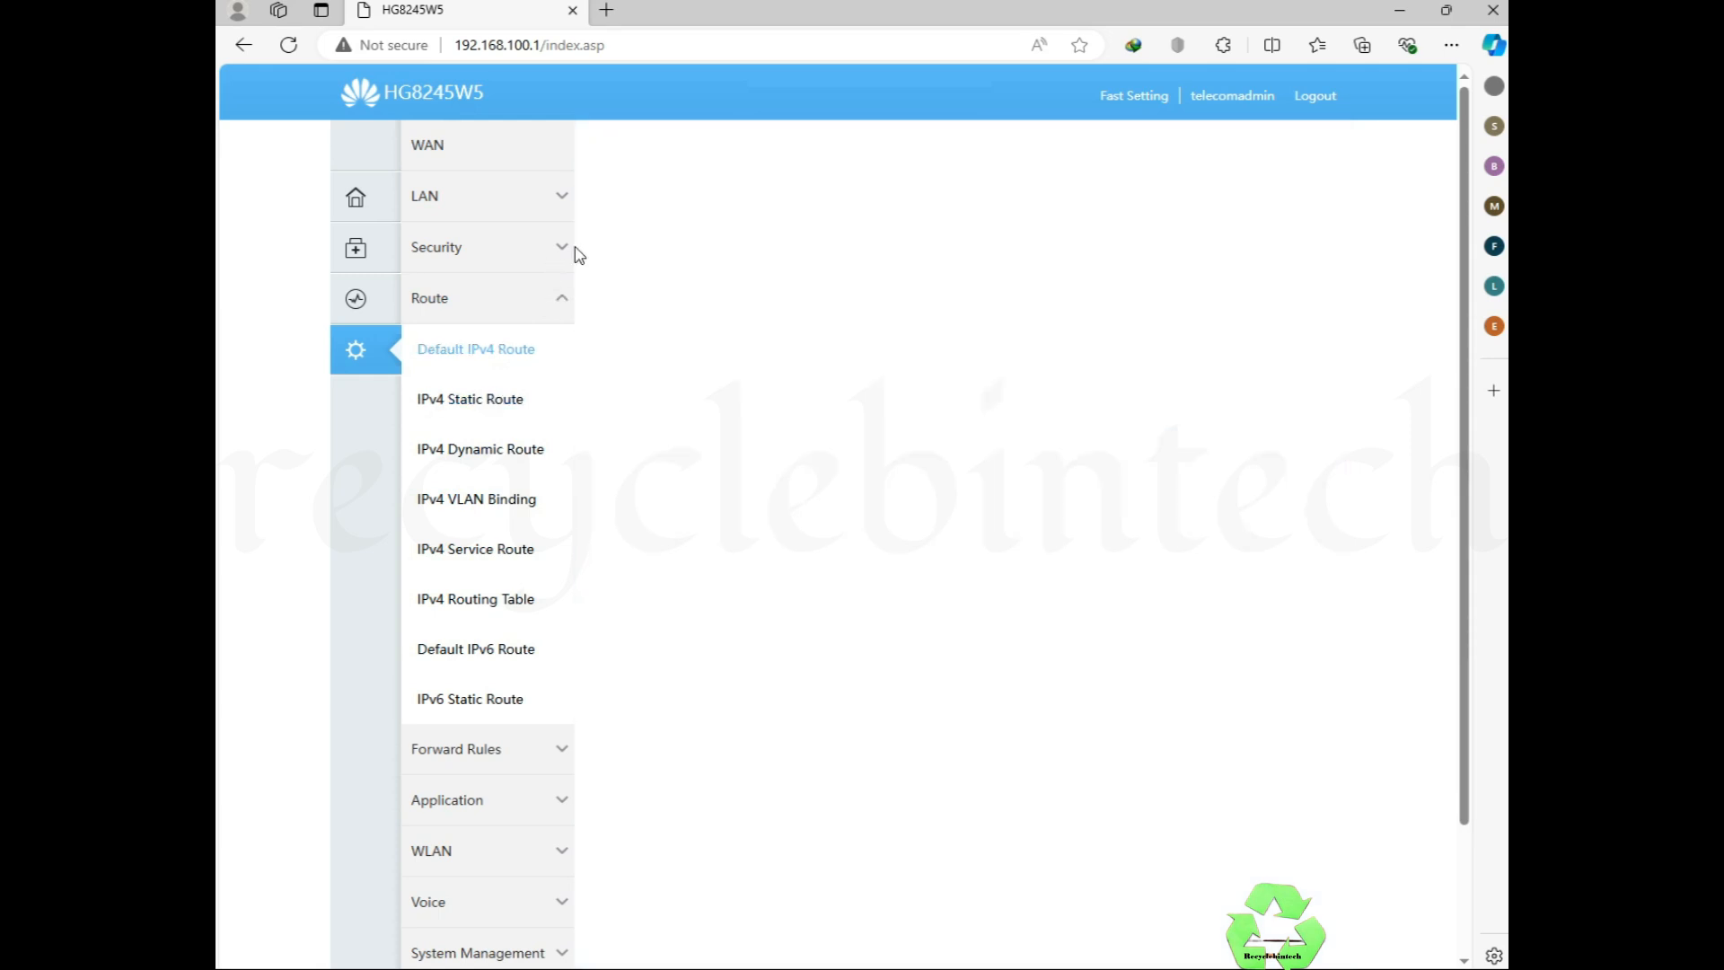
Step: Keep the firewall level at Standard and cancel switching the IPv4 filter mode to Whitelist
left_click(565, 256)
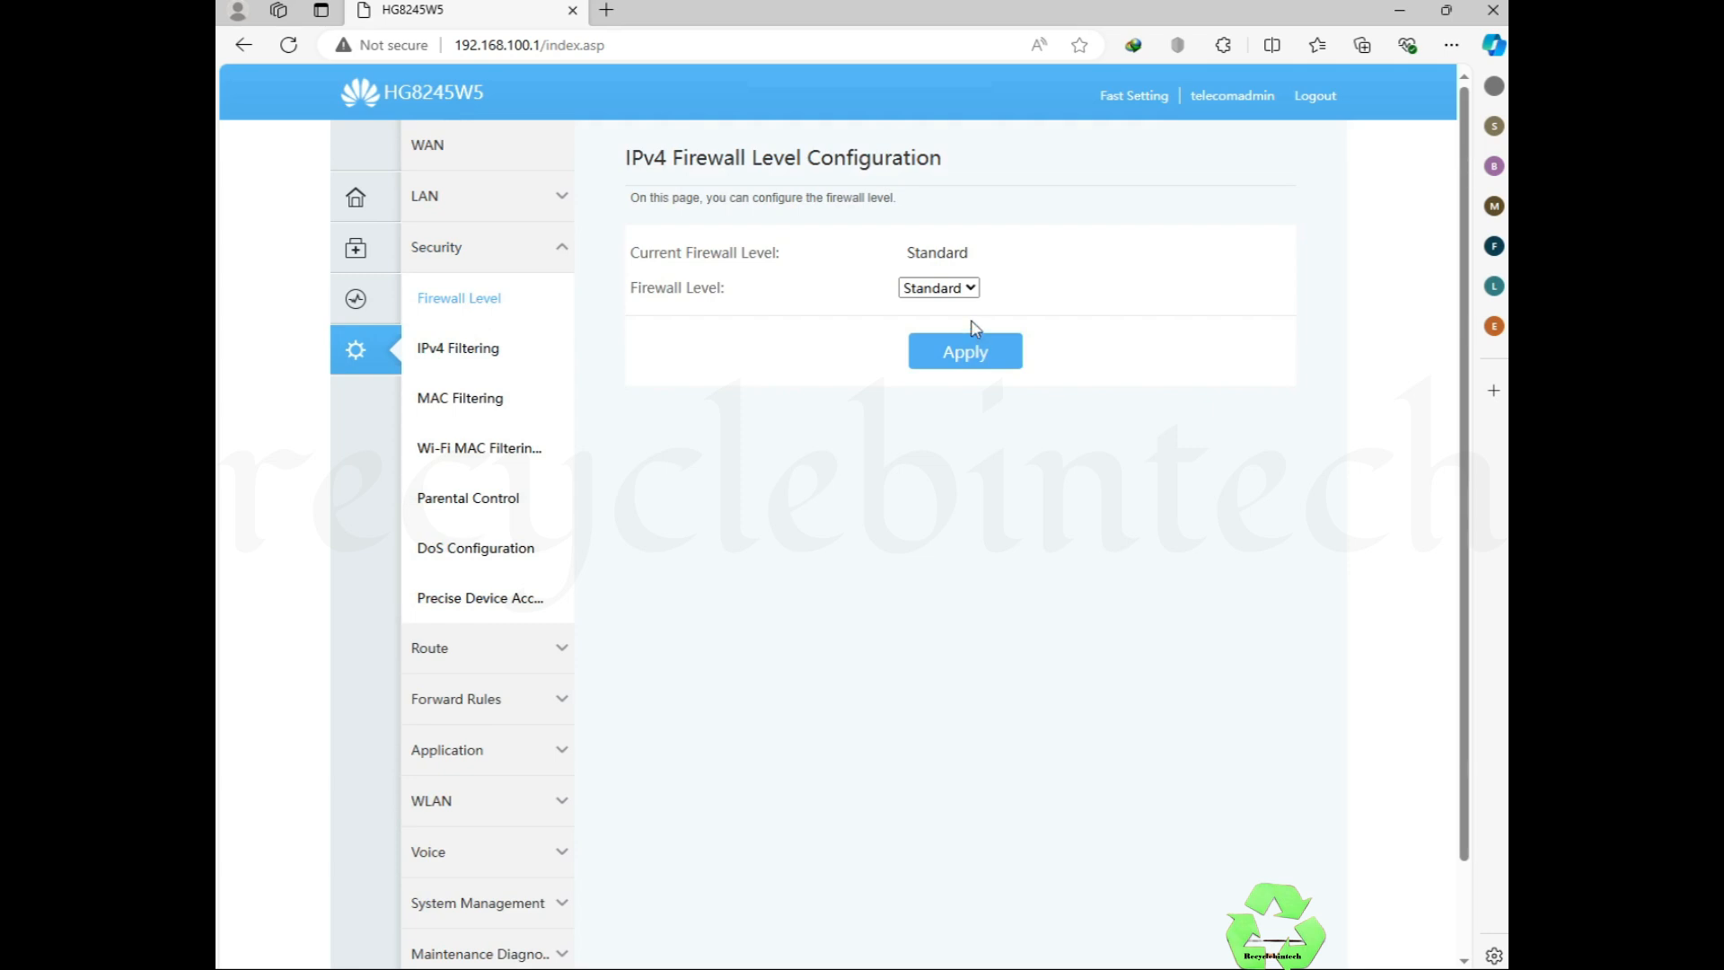
left_click(909, 289)
left_click(911, 295)
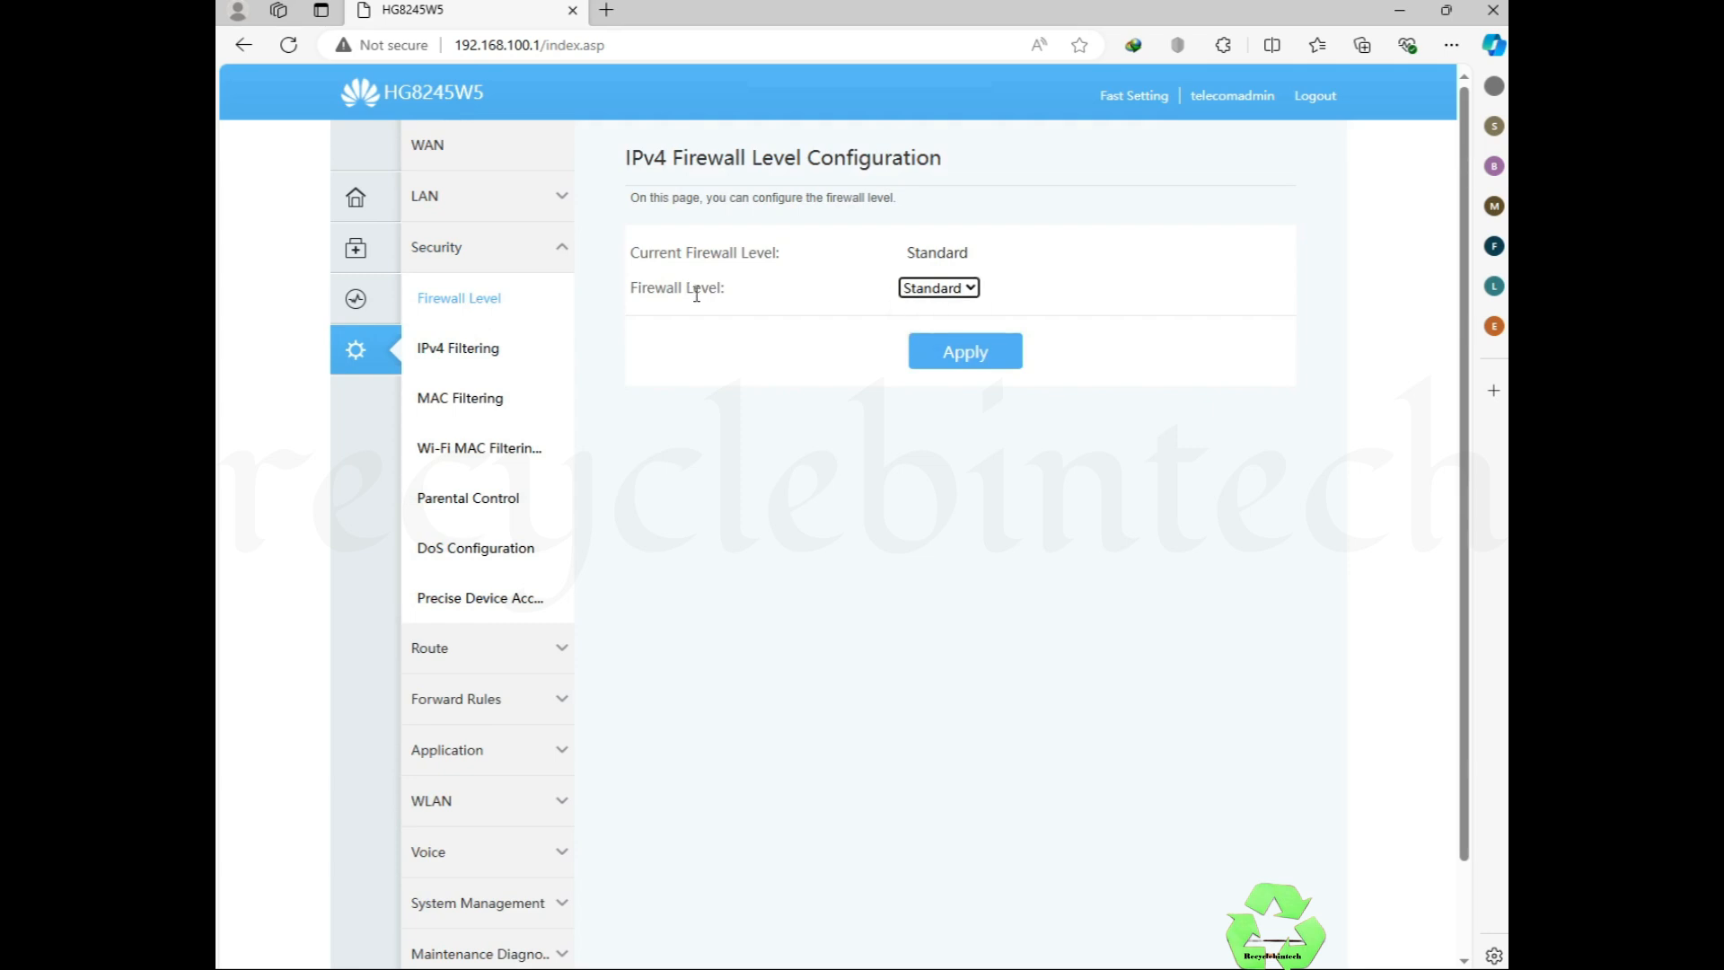
left_click(492, 361)
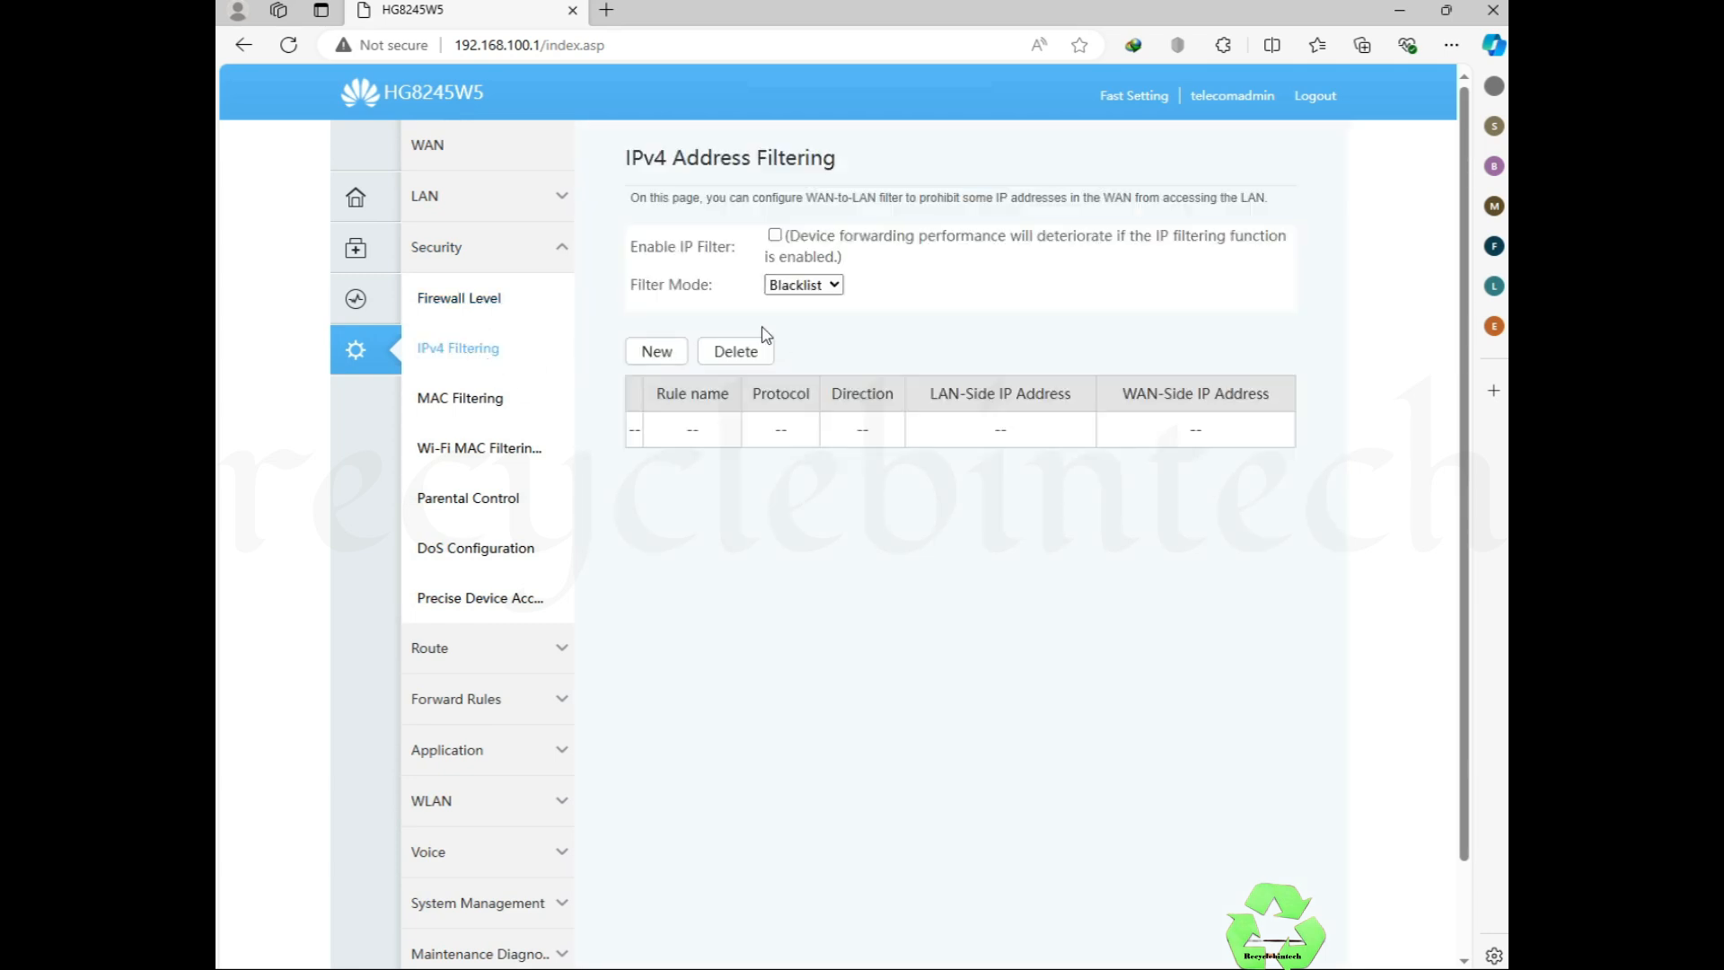
left_click(825, 289)
left_click(820, 329)
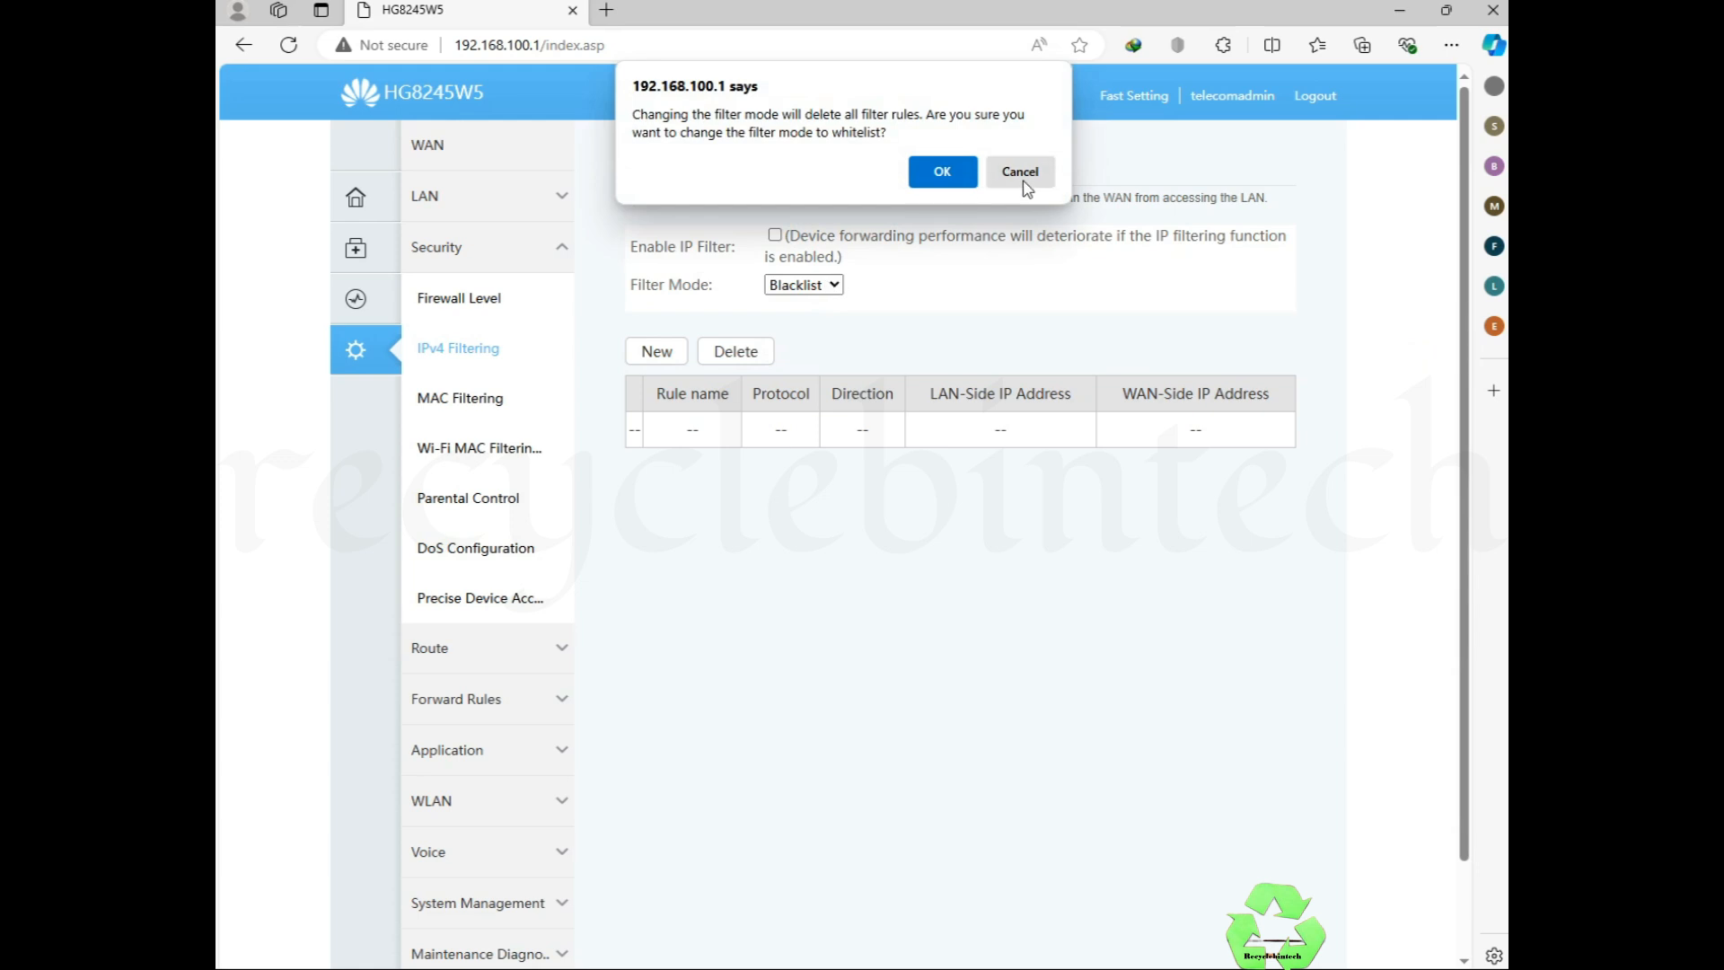
left_click(1021, 180)
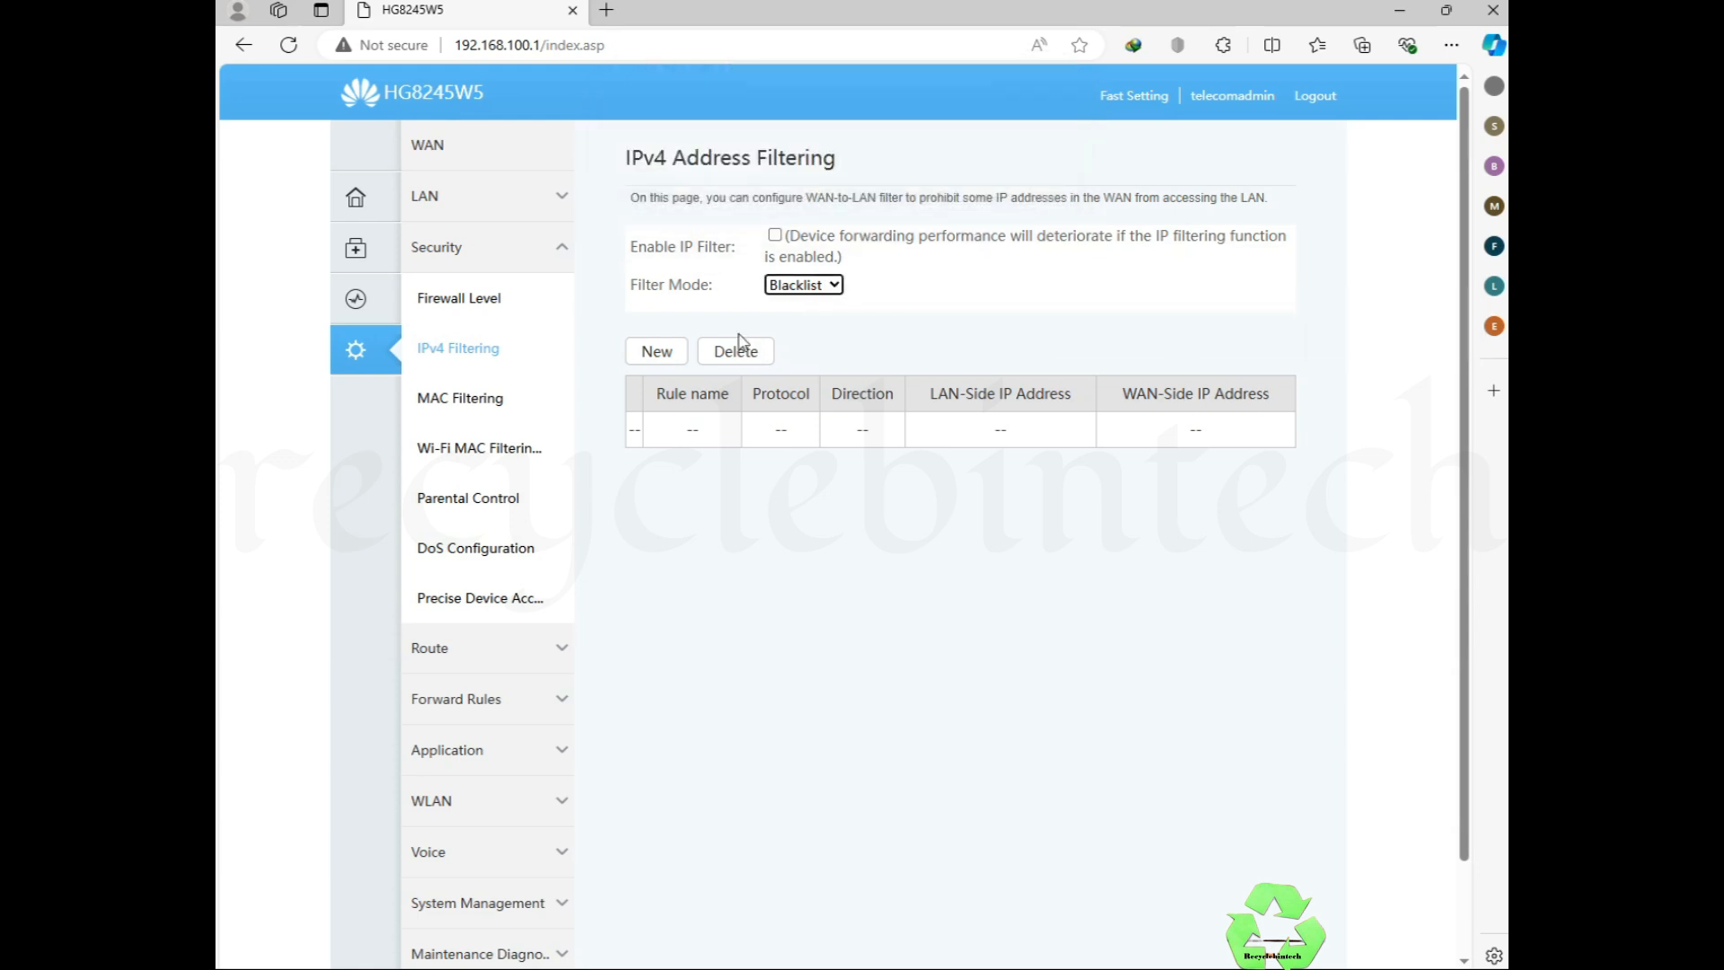
Step: Start a new IPv4 filter rule, discard it, and go to MAC Filtering
left_click(641, 357)
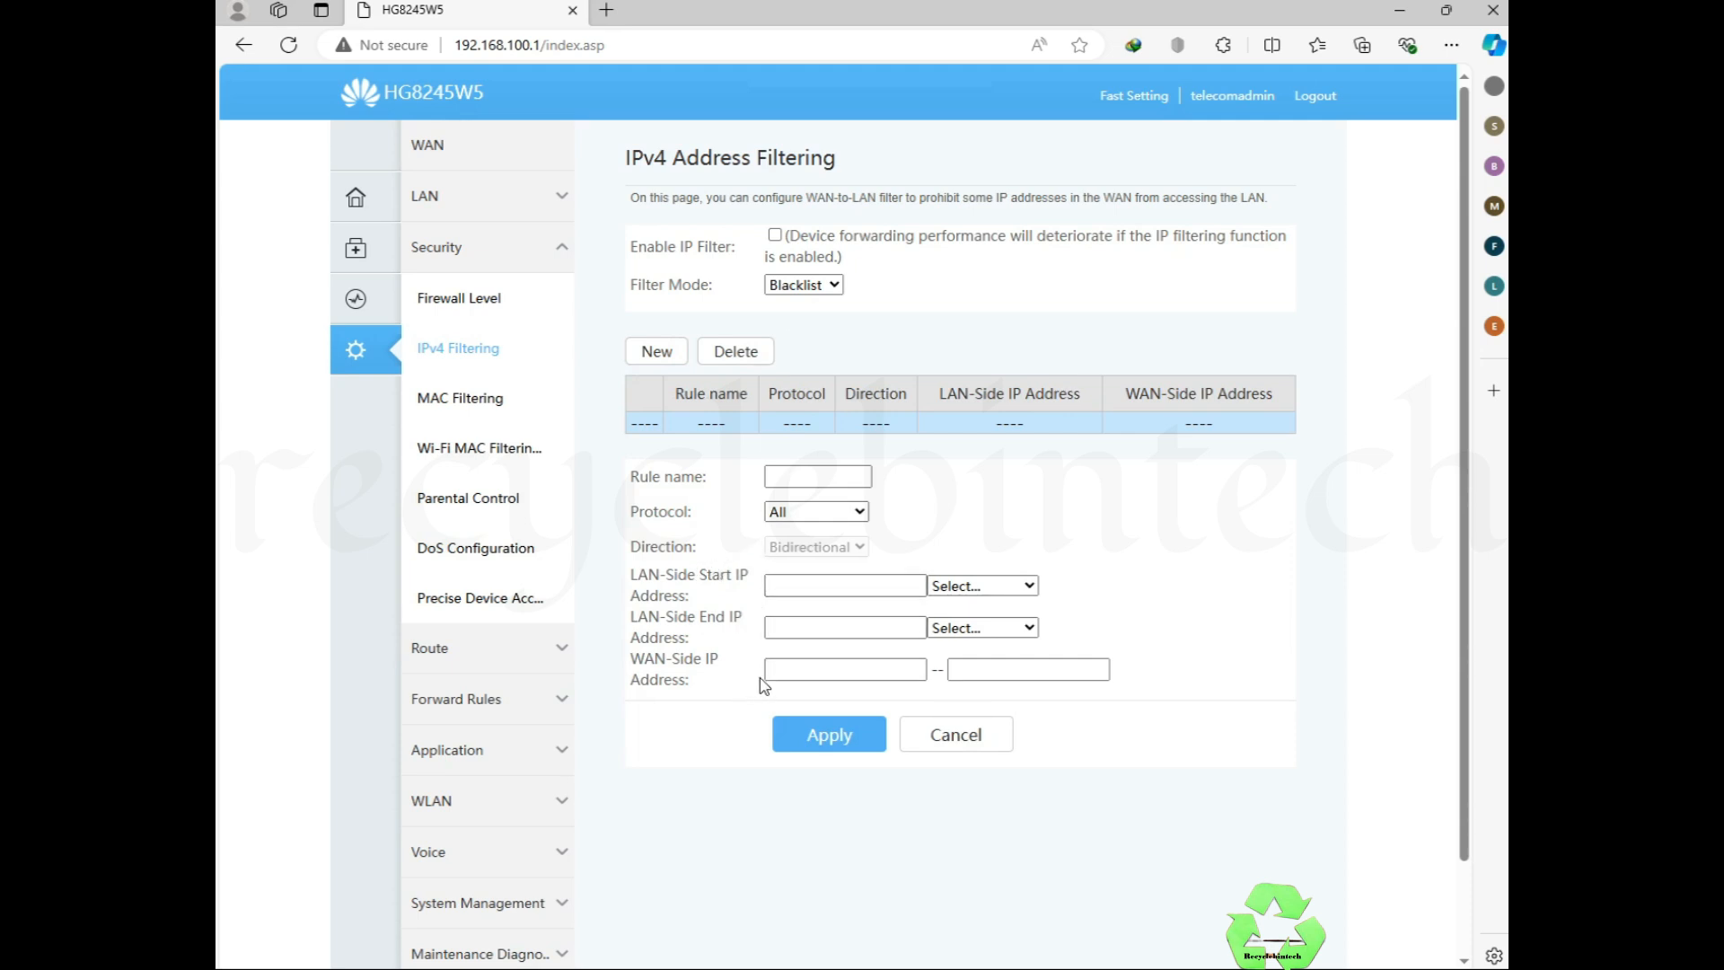
left_click(736, 352)
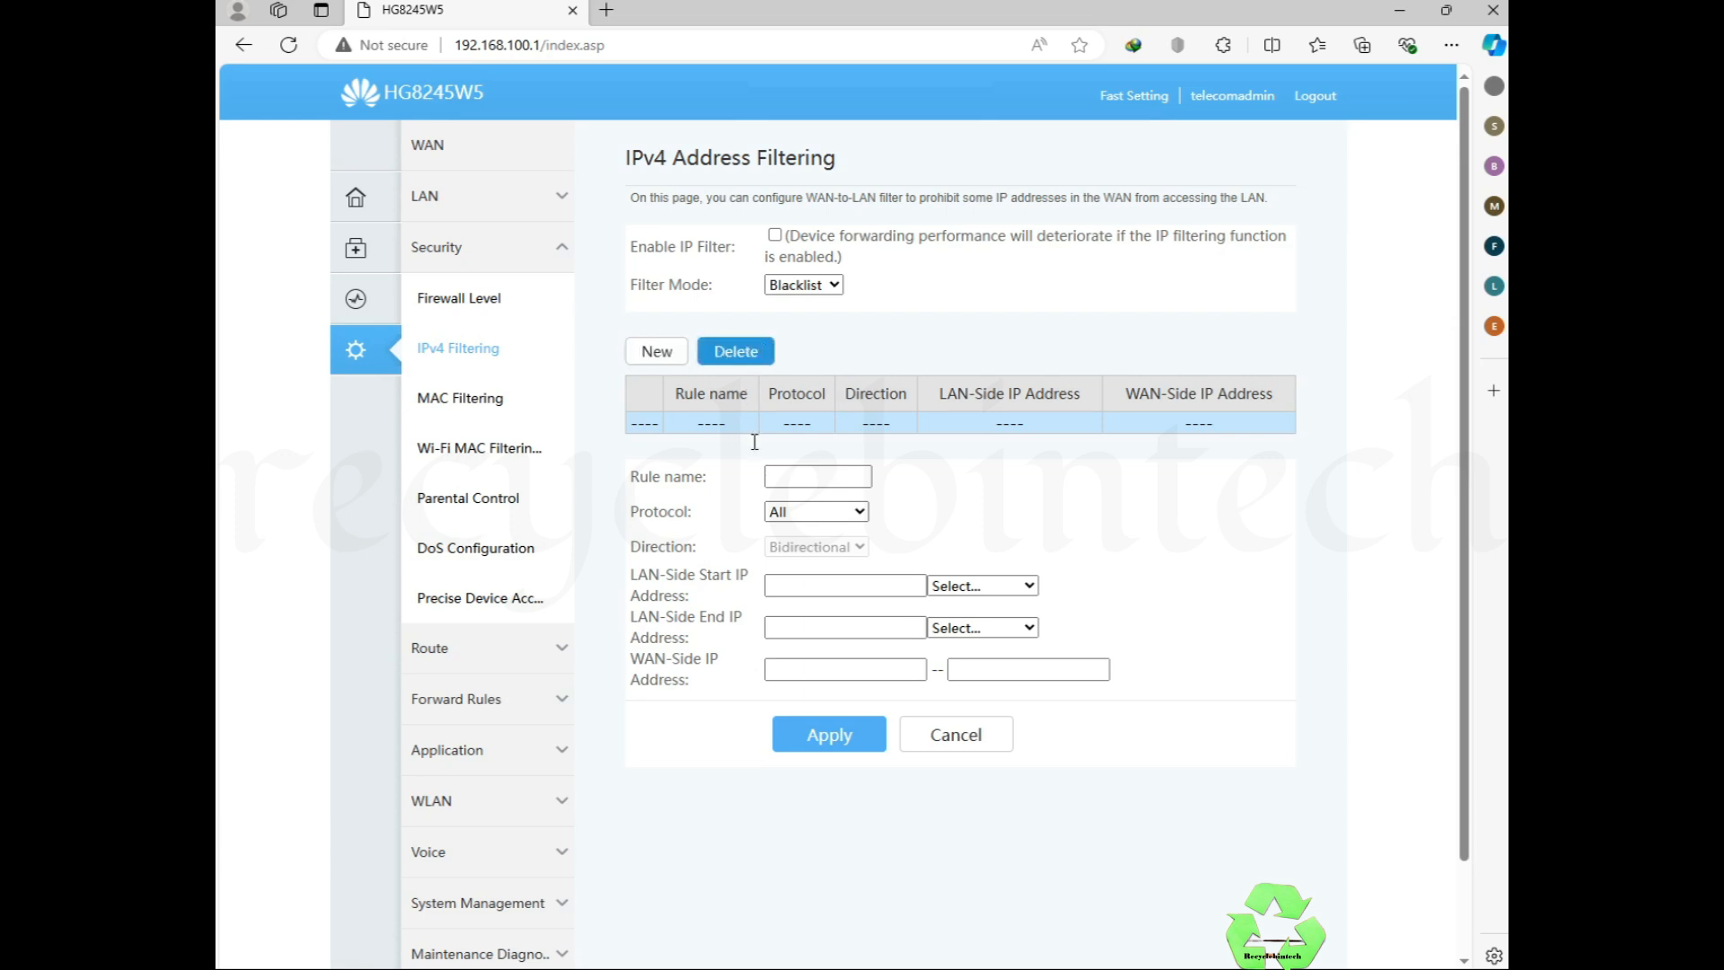
left_click(915, 731)
left_click(493, 404)
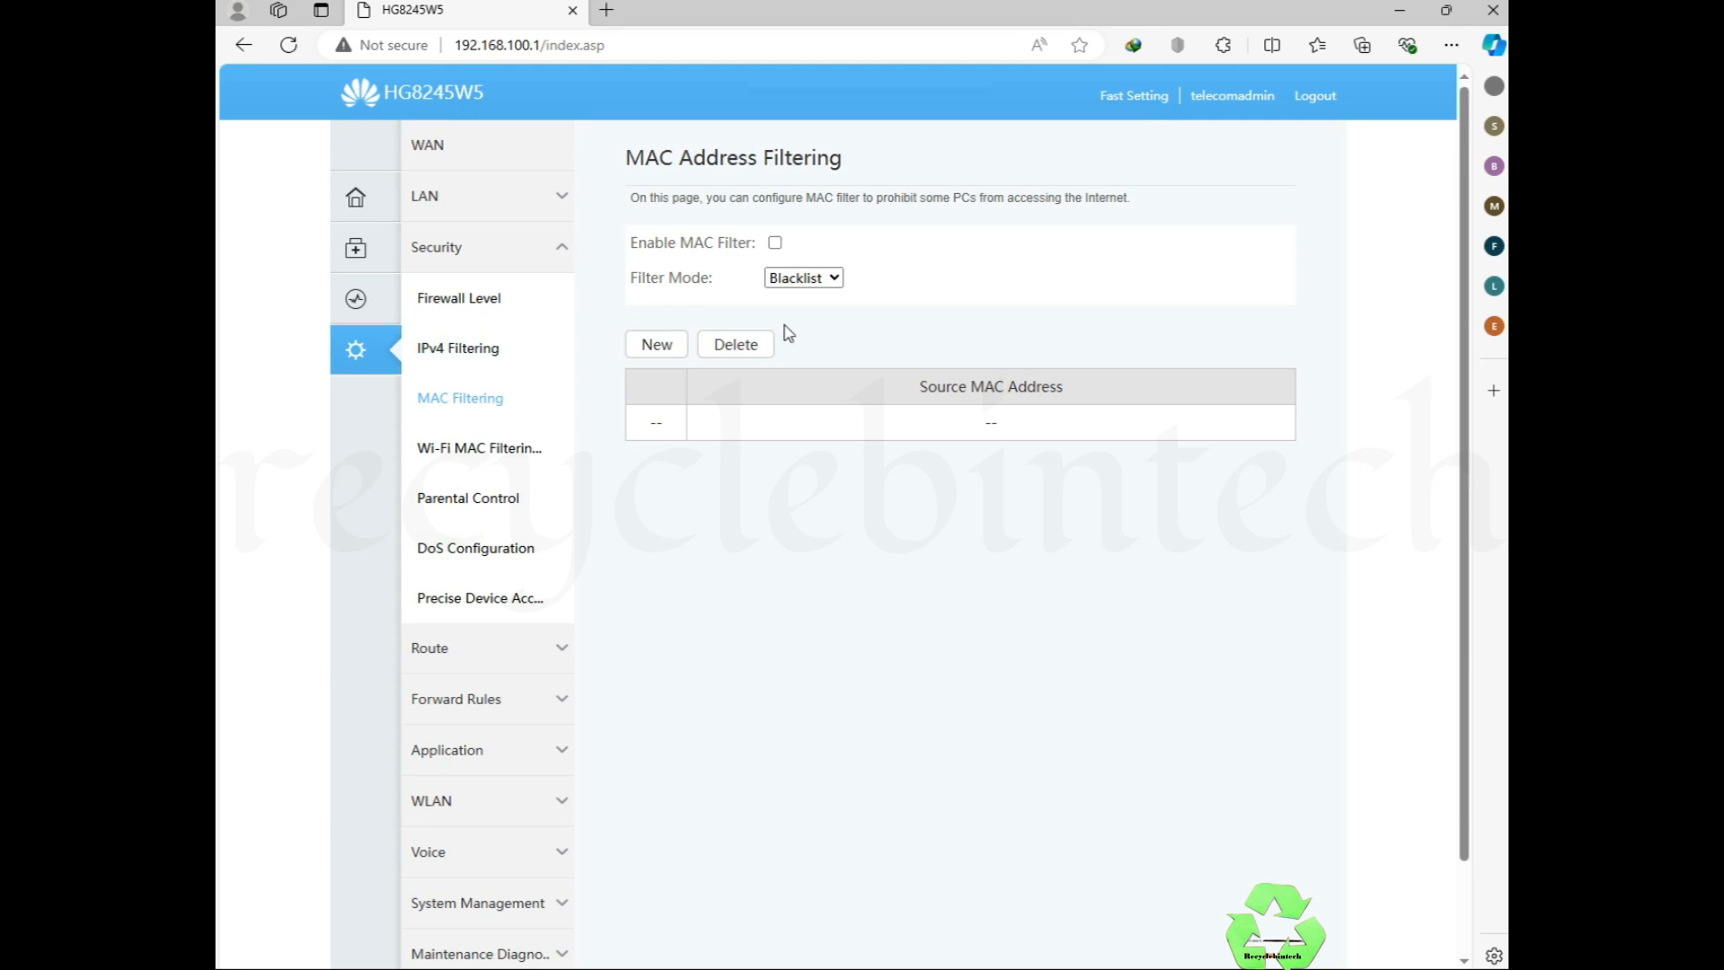
Step: Check the MAC filter modes, then browse Parental Control's Template and Statistics tabs back to Overview
left_click(816, 283)
left_click(656, 344)
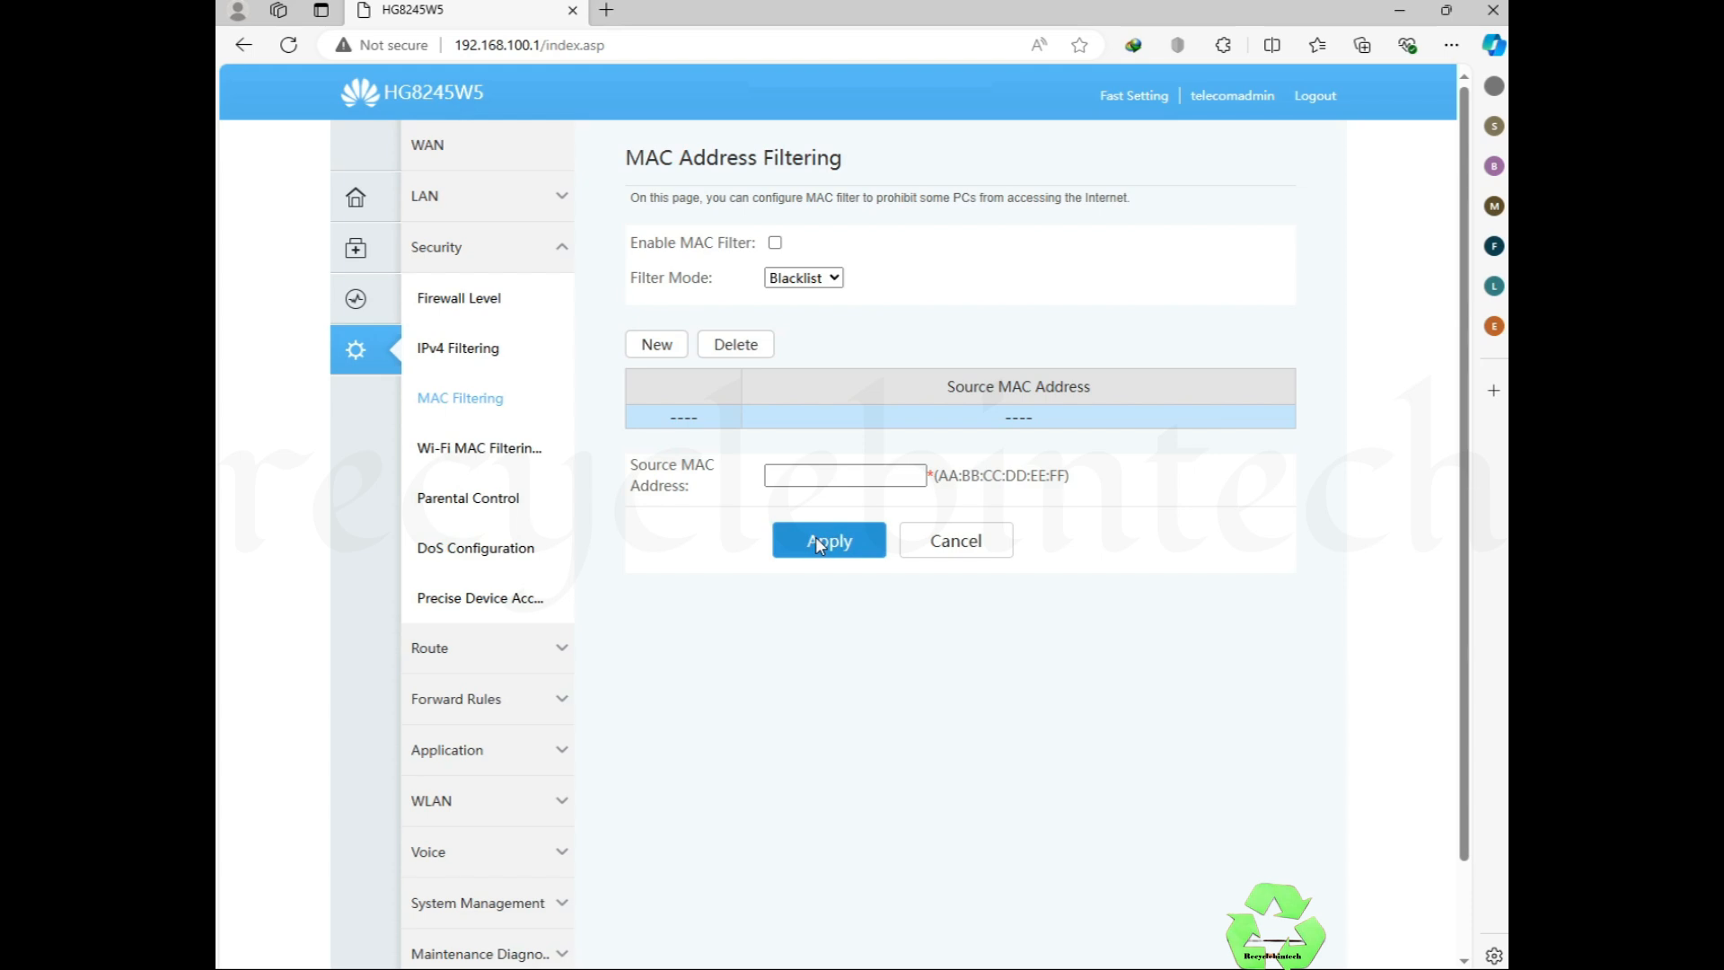
left_click(470, 500)
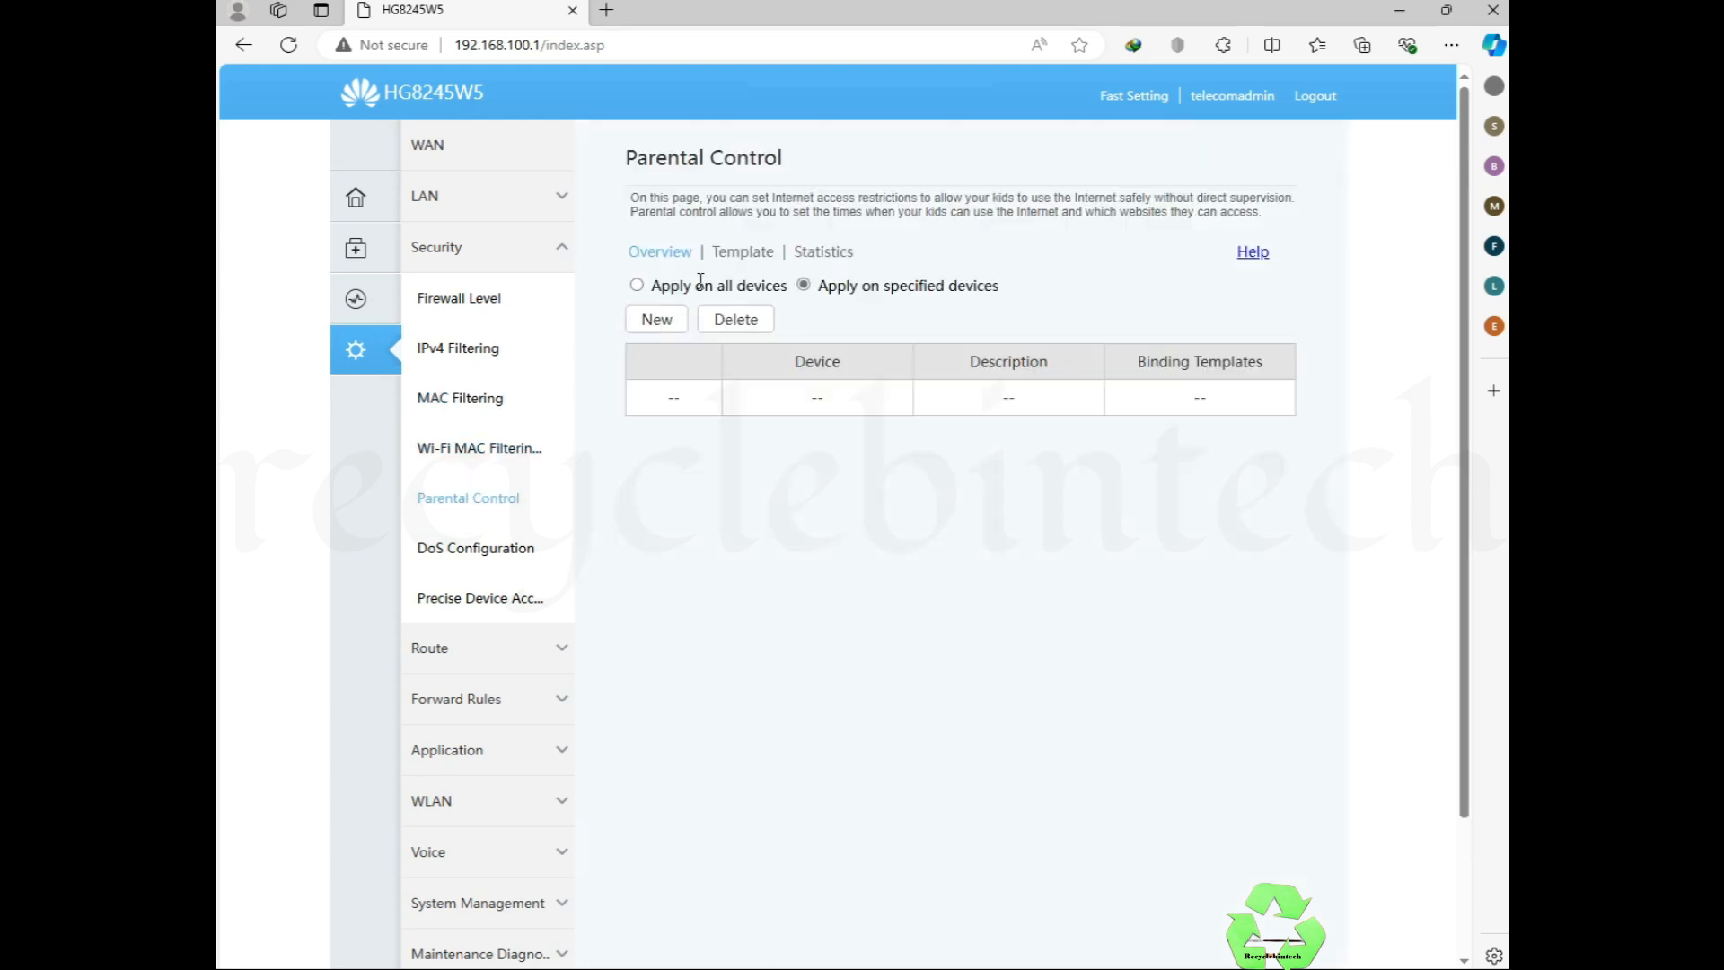
left_click(747, 253)
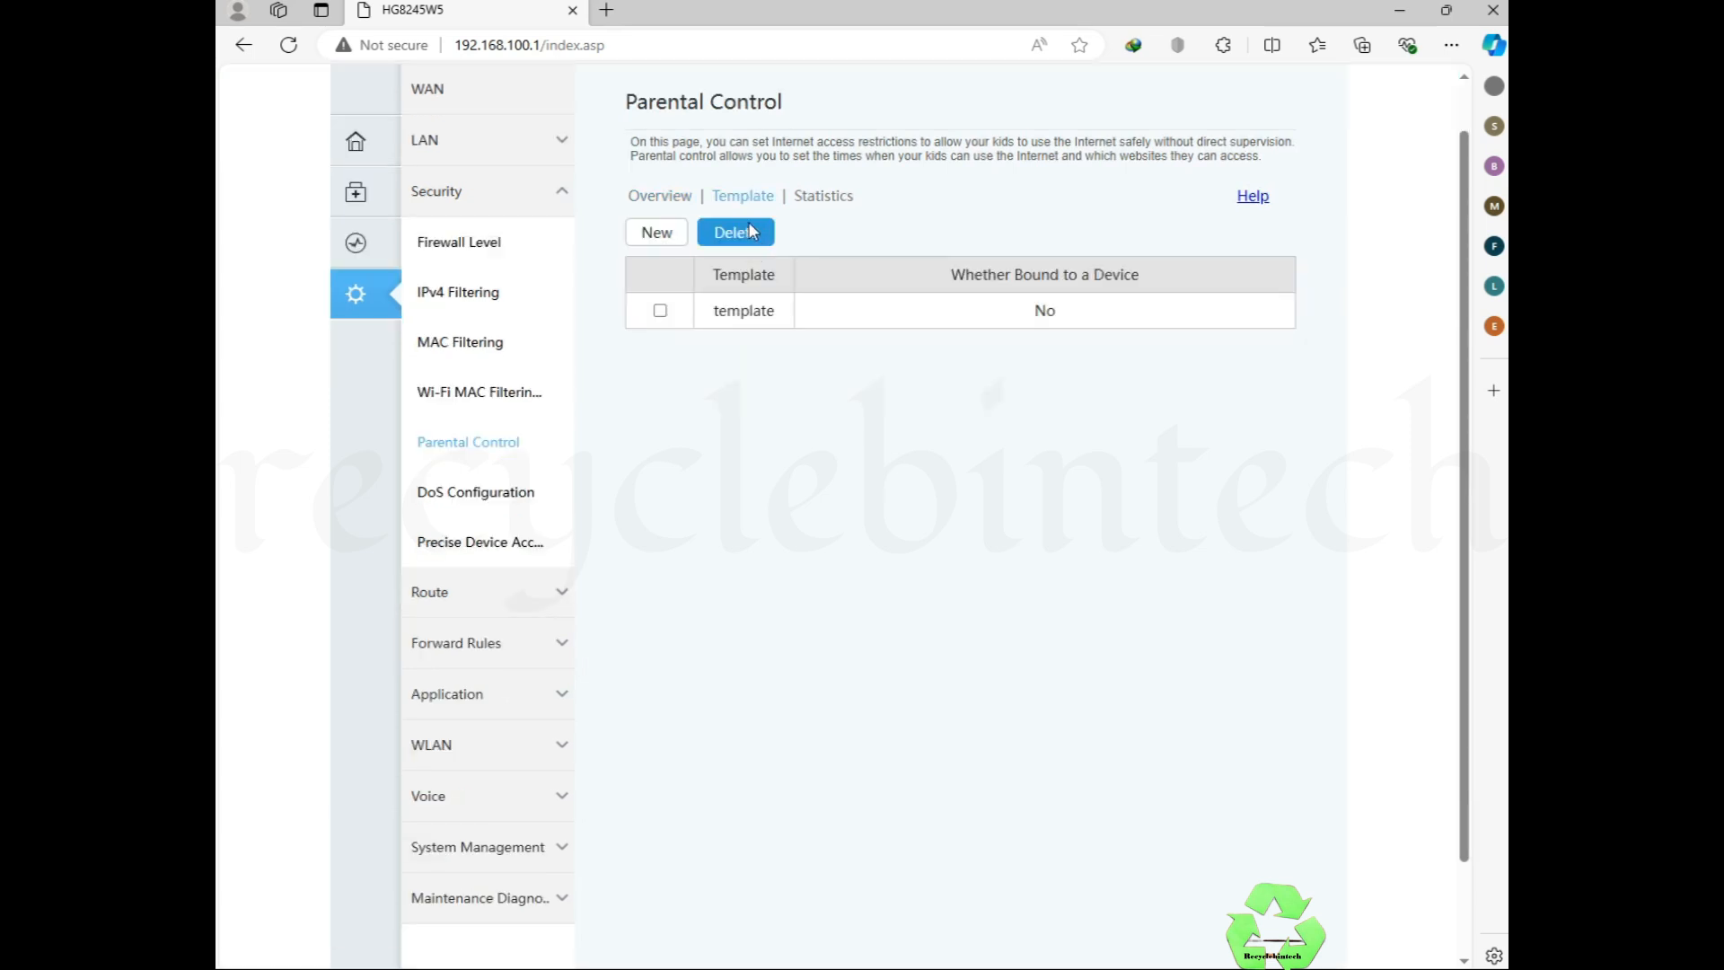
left_click(841, 205)
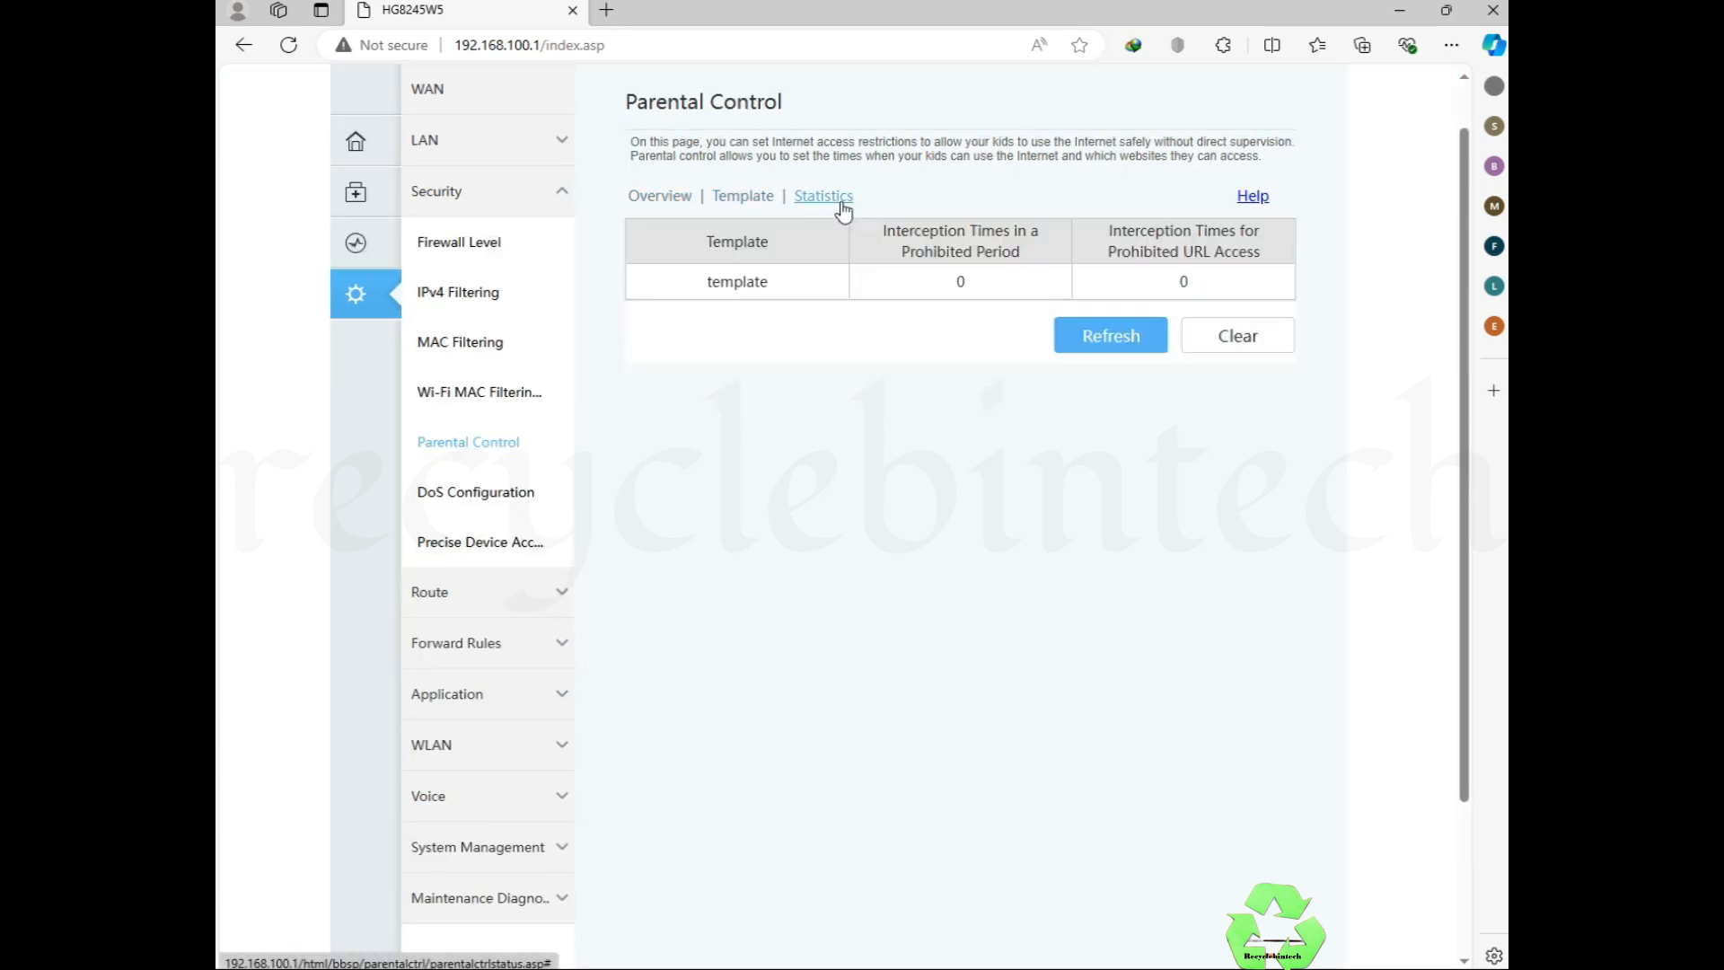
left_click(672, 203)
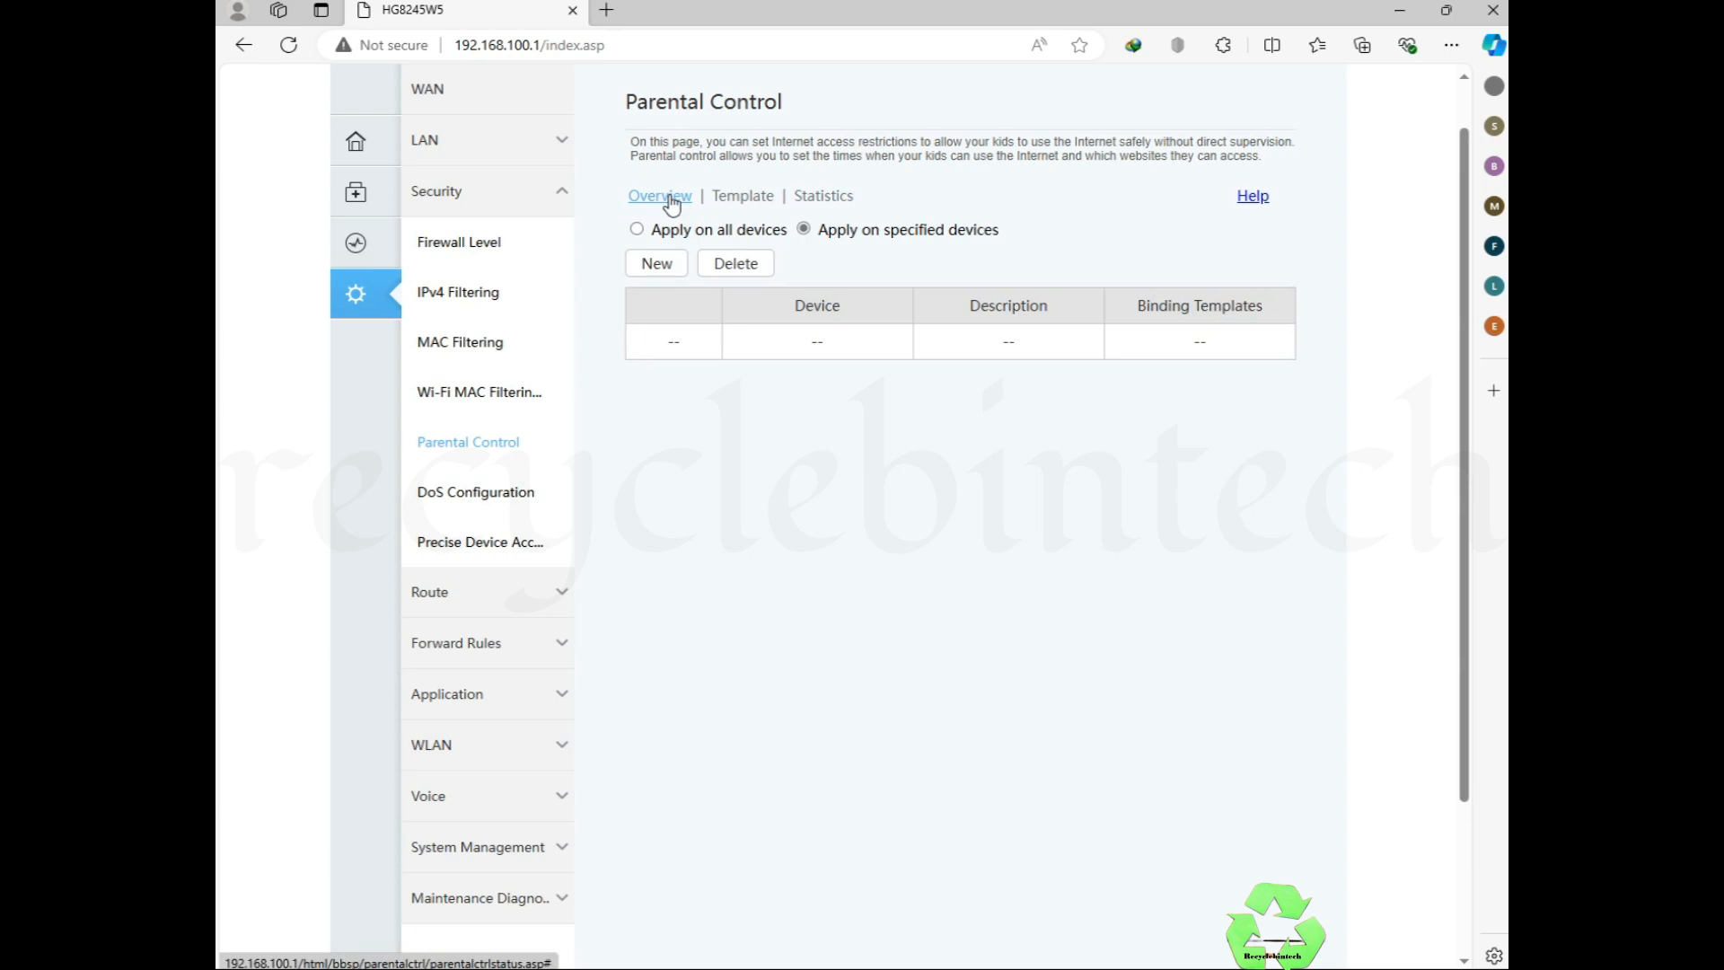
Step: Begin a new parental control restriction using the template named 'template', leaving the device list unchanged
left_click(647, 255)
left_click(874, 500)
left_click(837, 566)
left_click(830, 585)
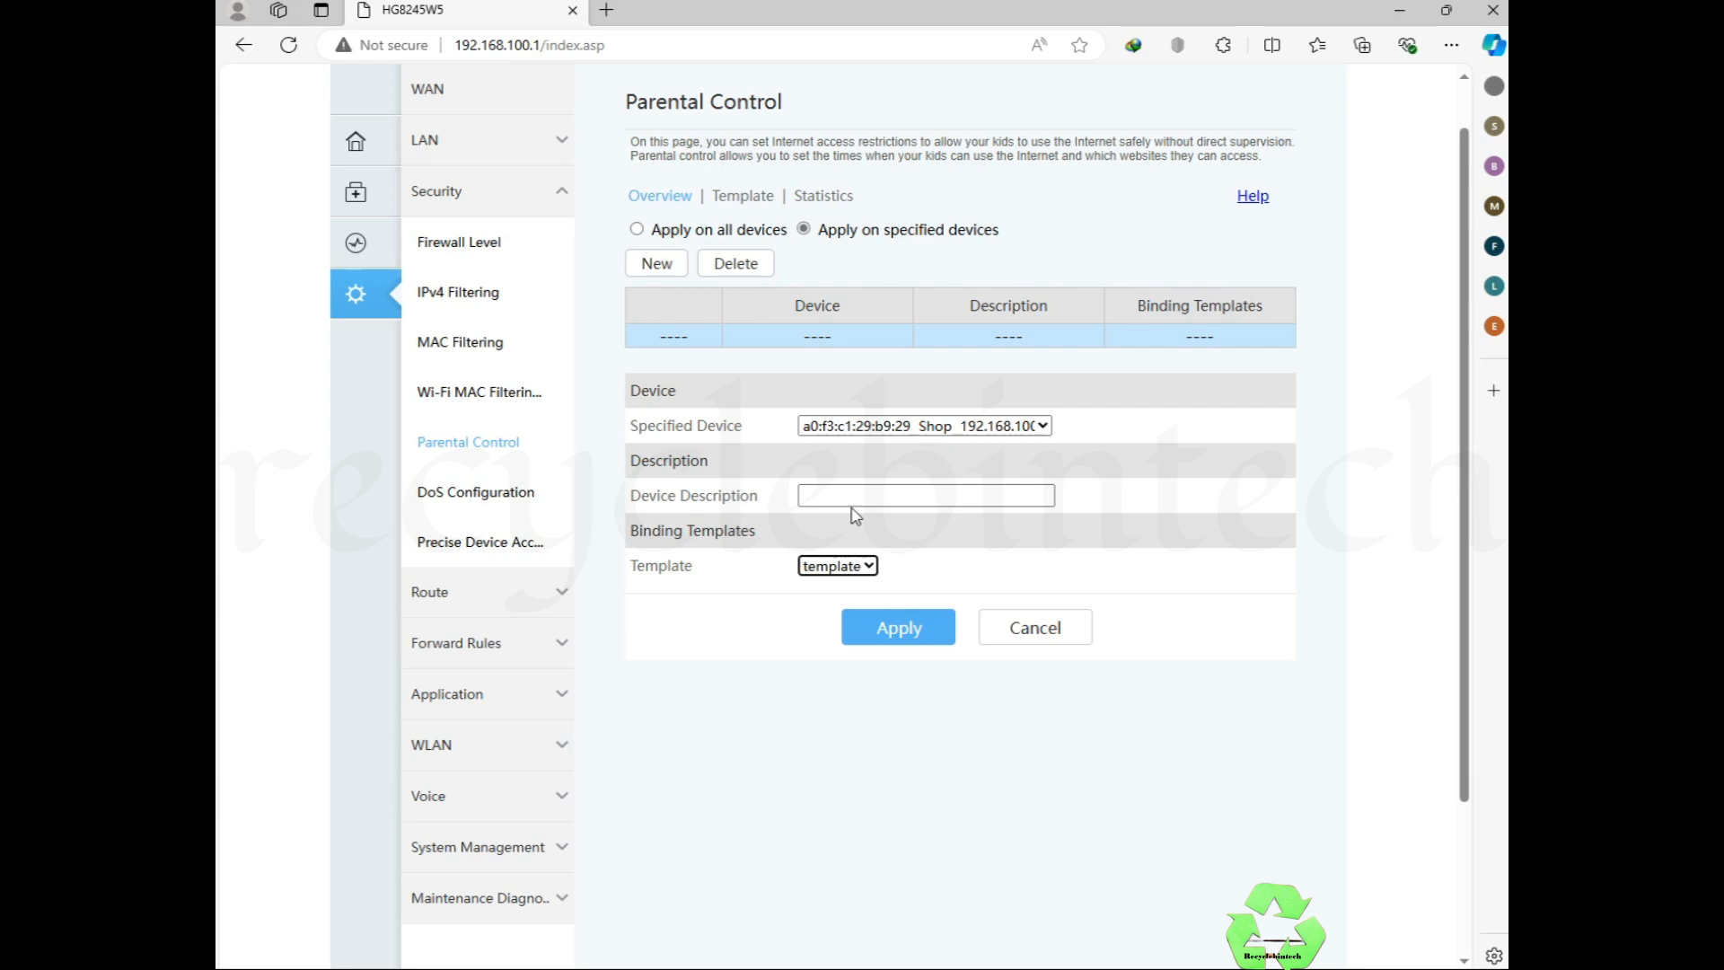
left_click(897, 430)
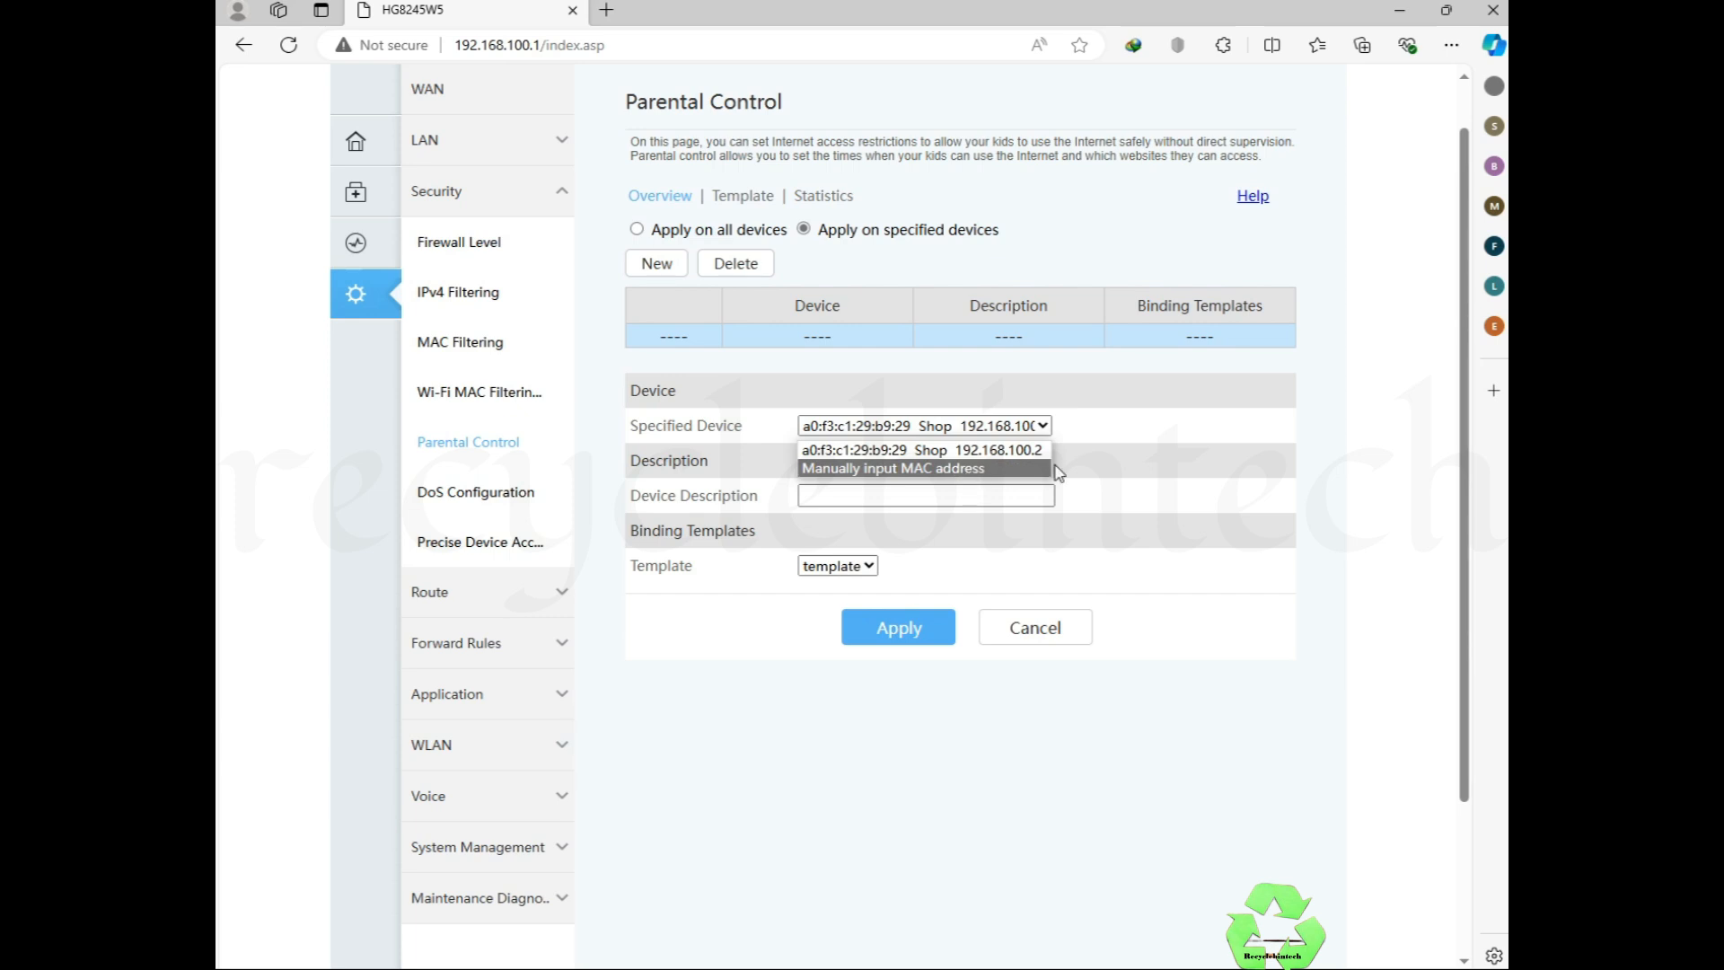
left_click(1120, 410)
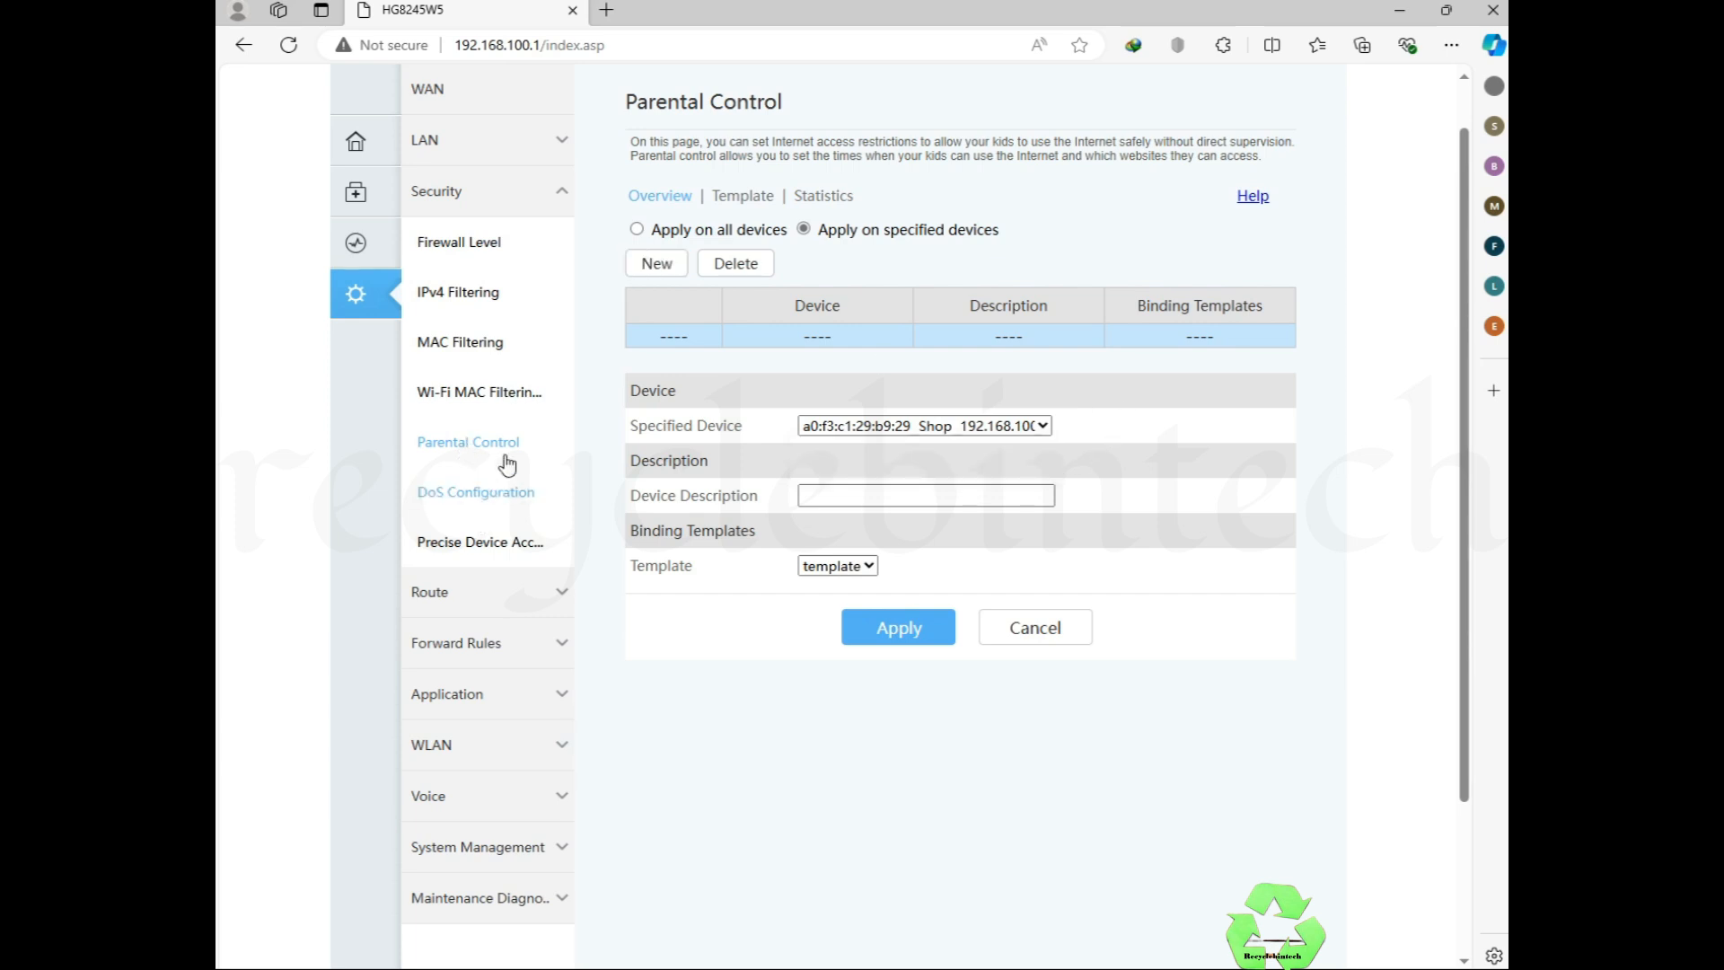
scroll(476, 359, "up", 1)
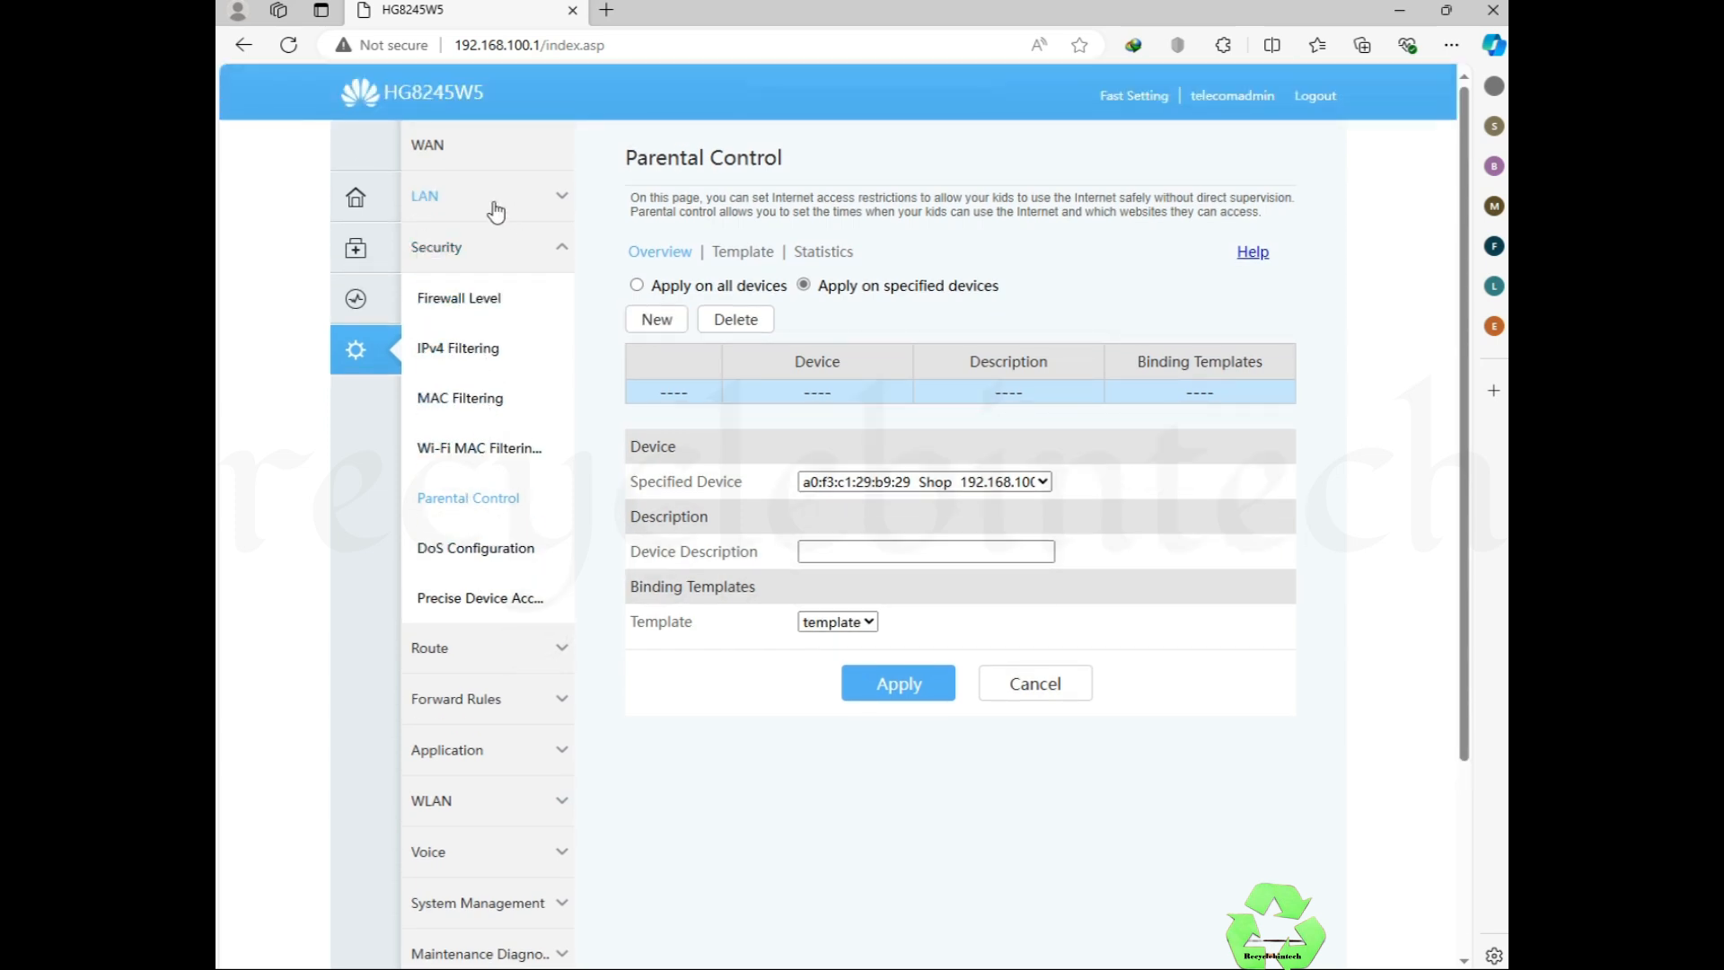
Step: Add an IPv4 Bridge WAN connection for INTERNET service with VLAN off and no SSID binding
left_click(531, 161)
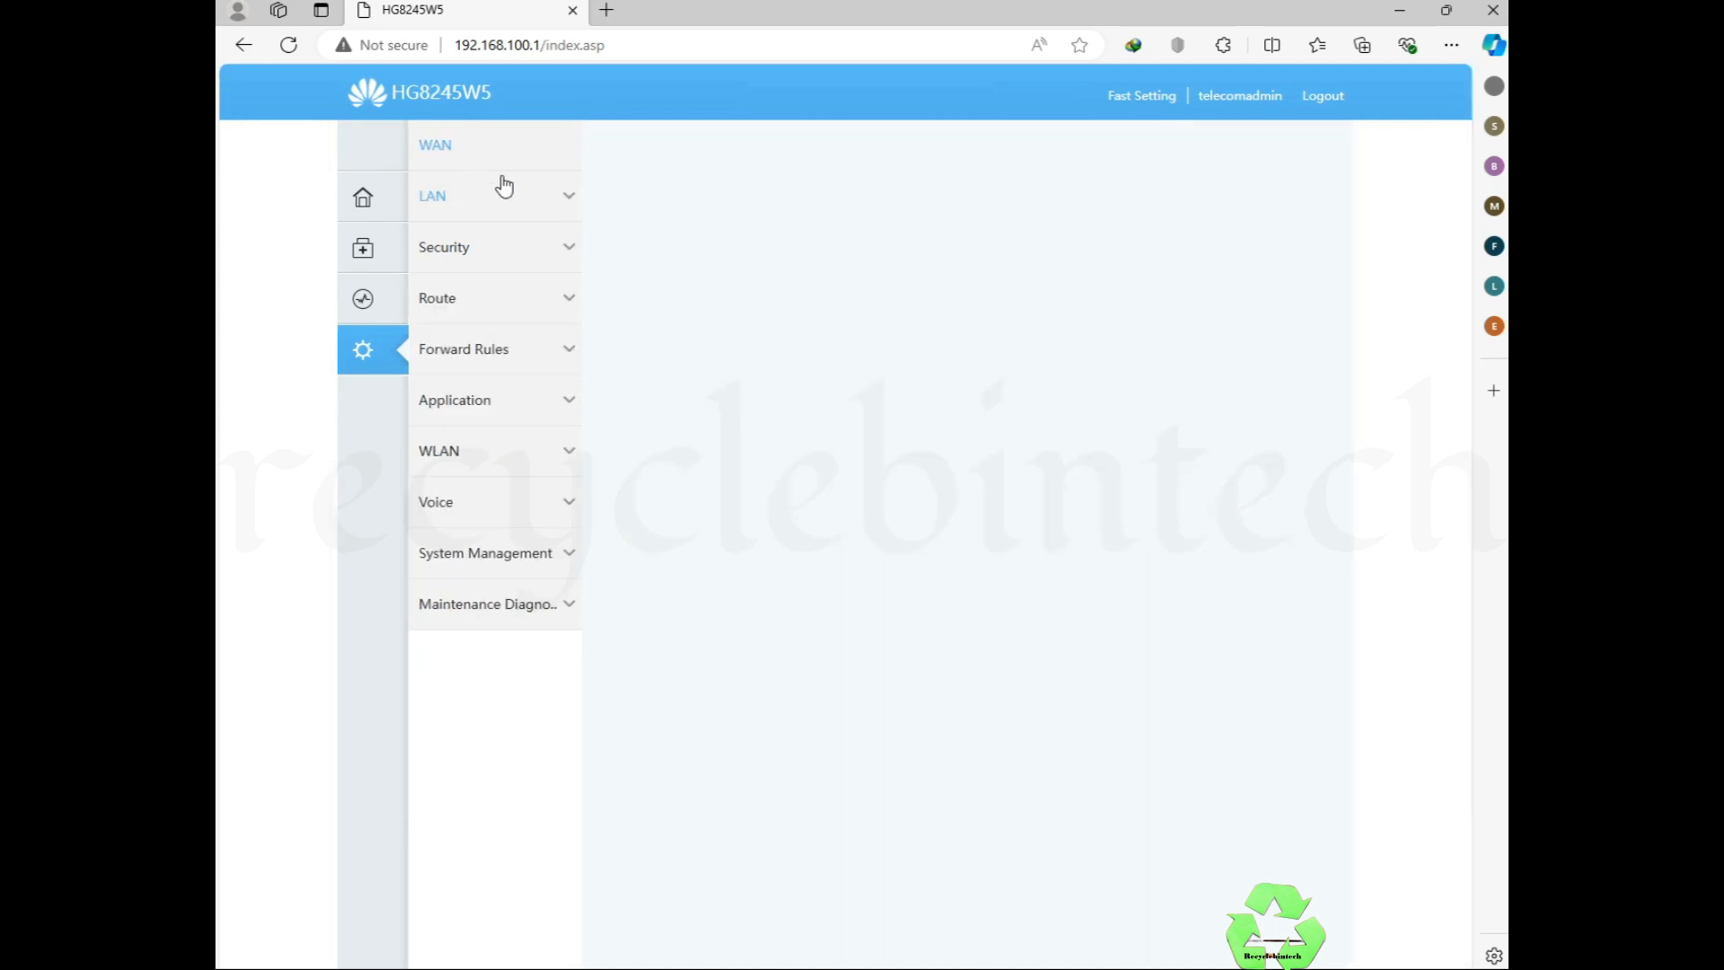
left_click(664, 256)
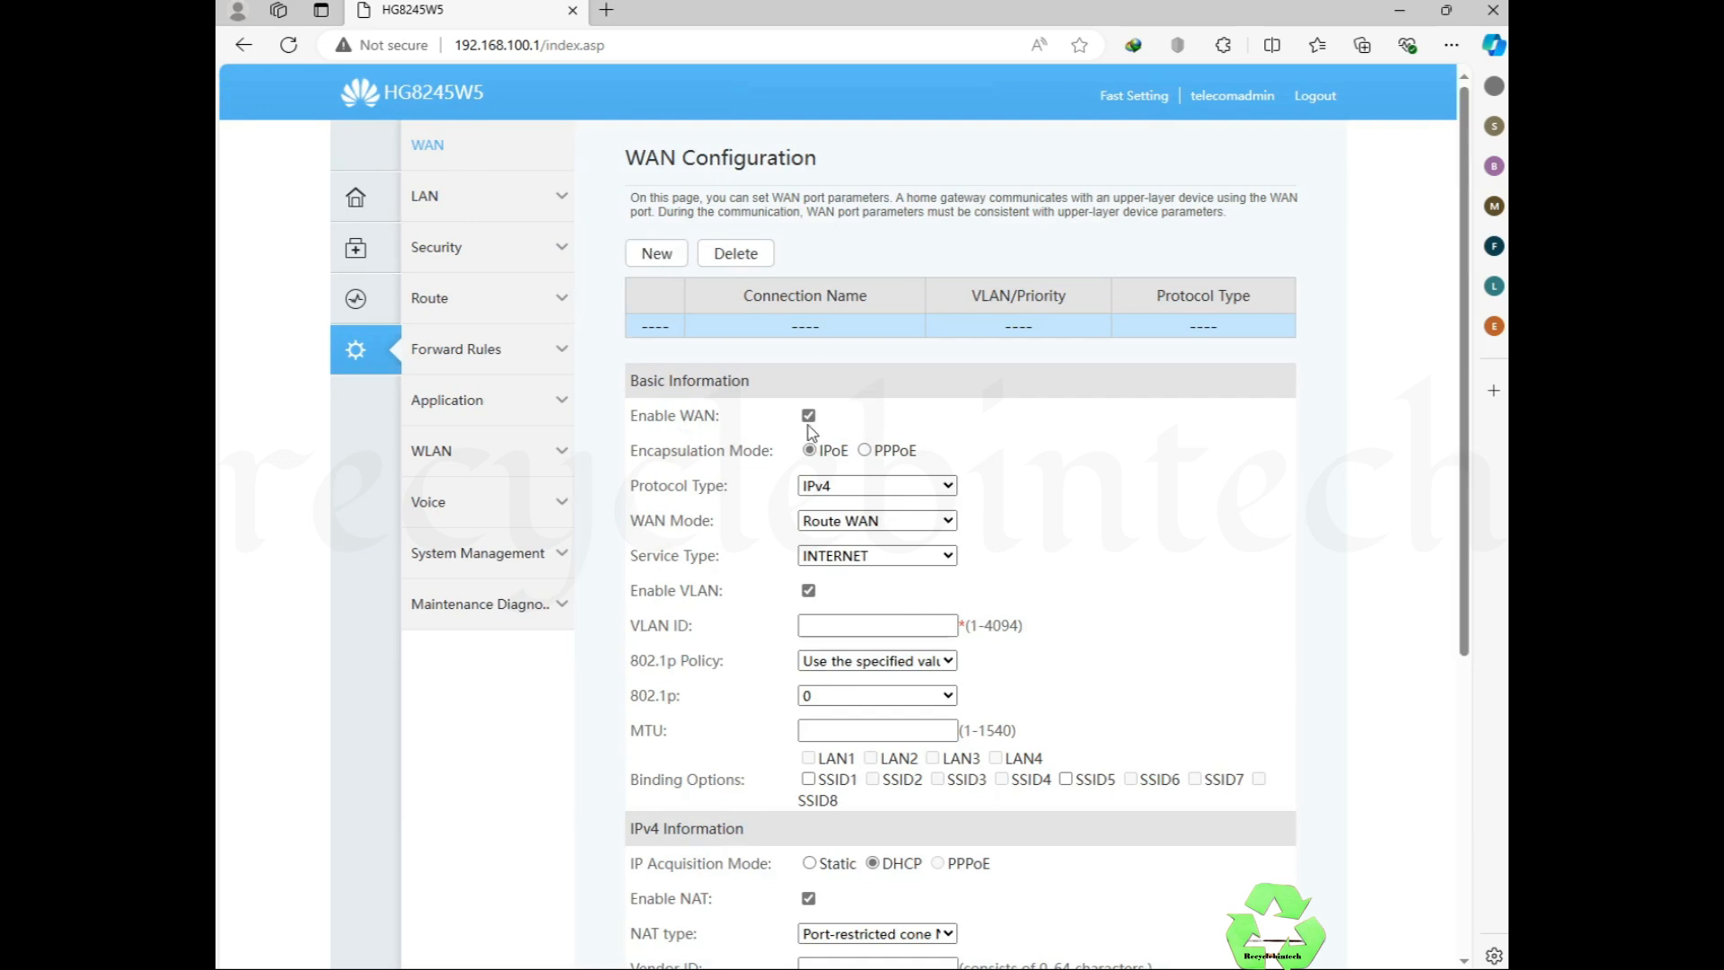
left_click(828, 485)
left_click(830, 501)
left_click(831, 523)
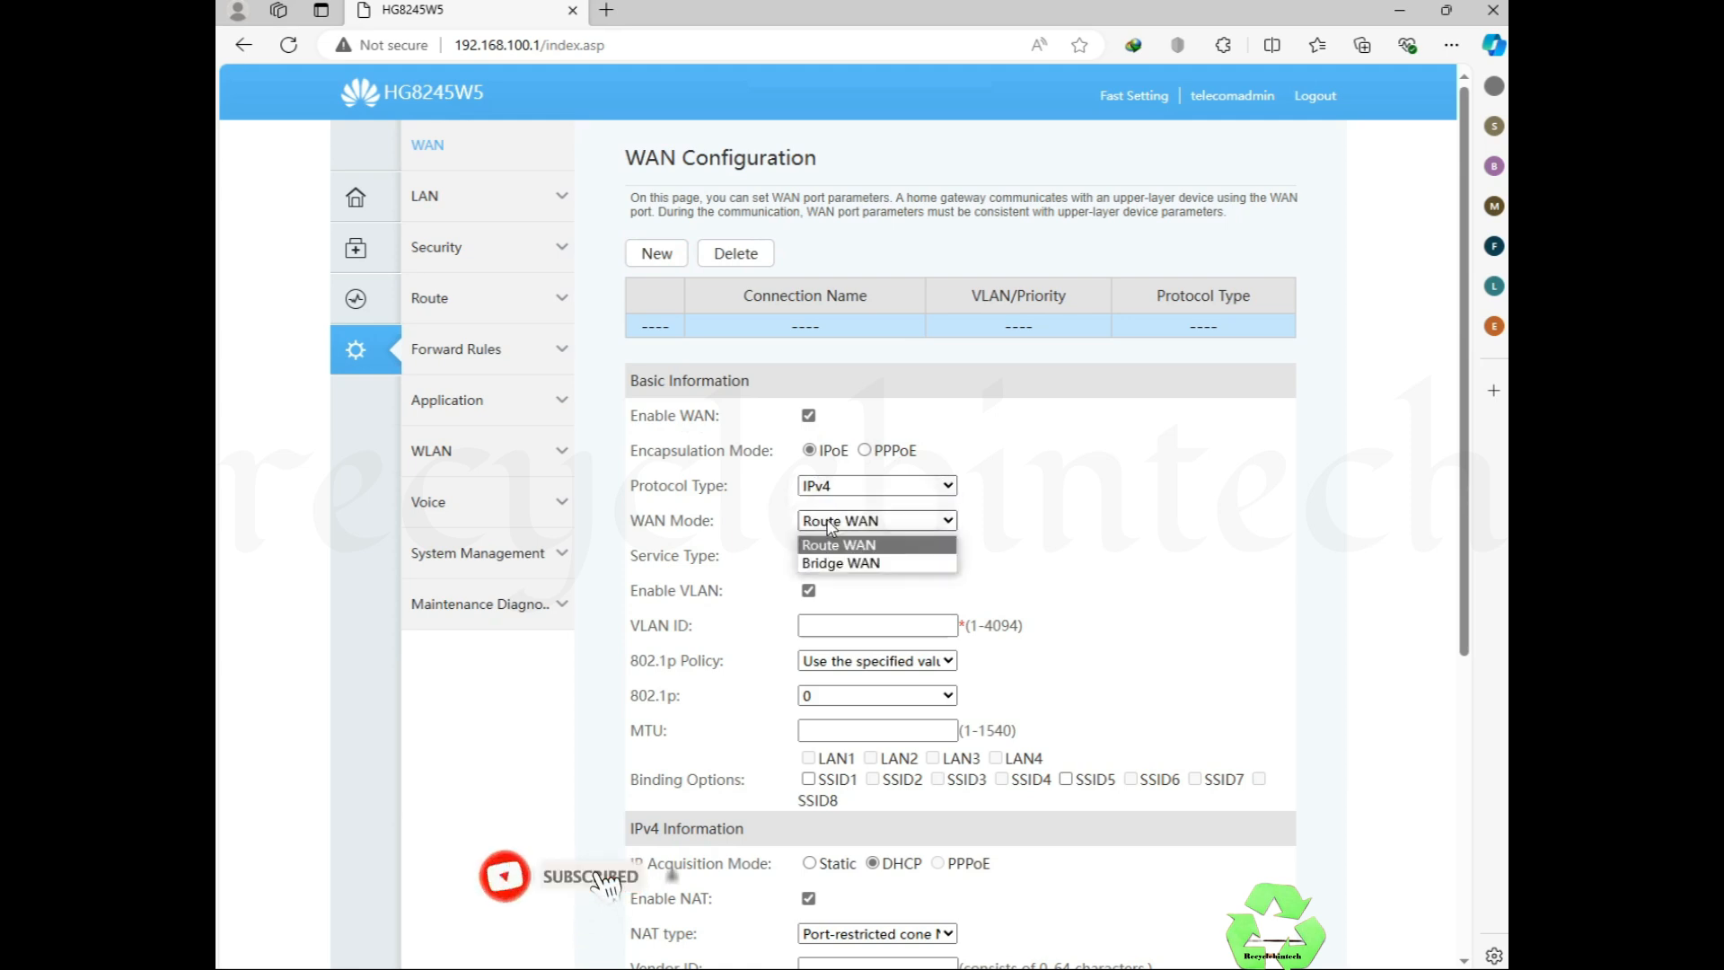
left_click(851, 560)
left_click(851, 559)
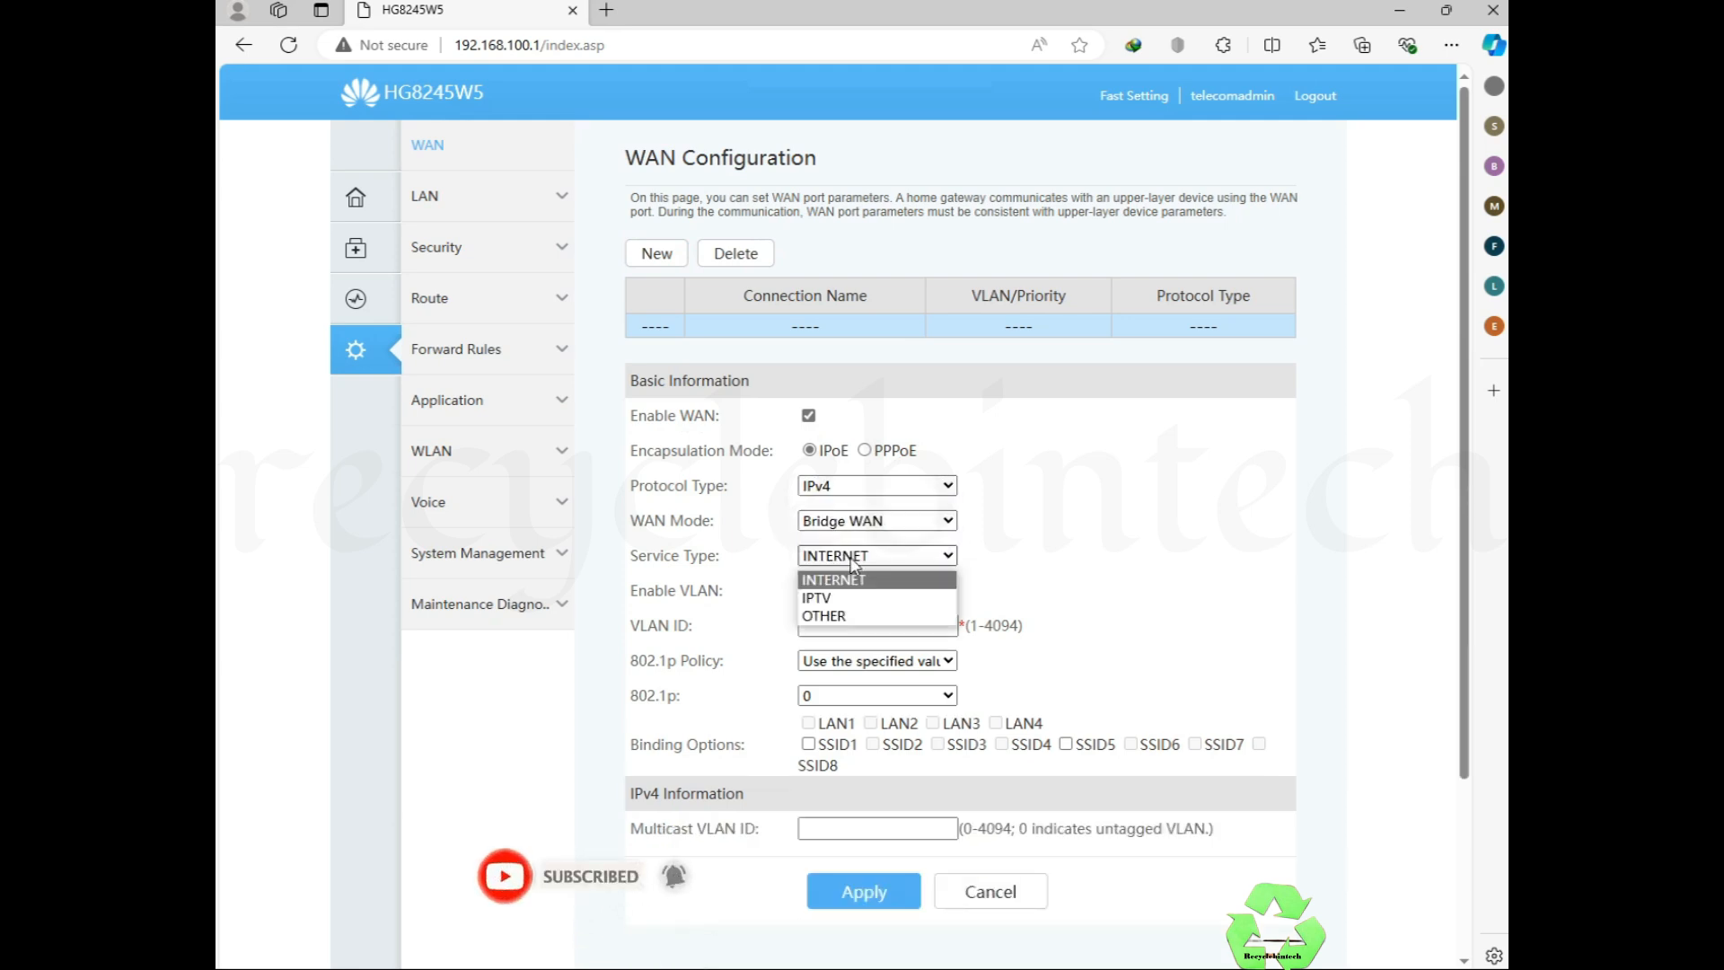
left_click(835, 569)
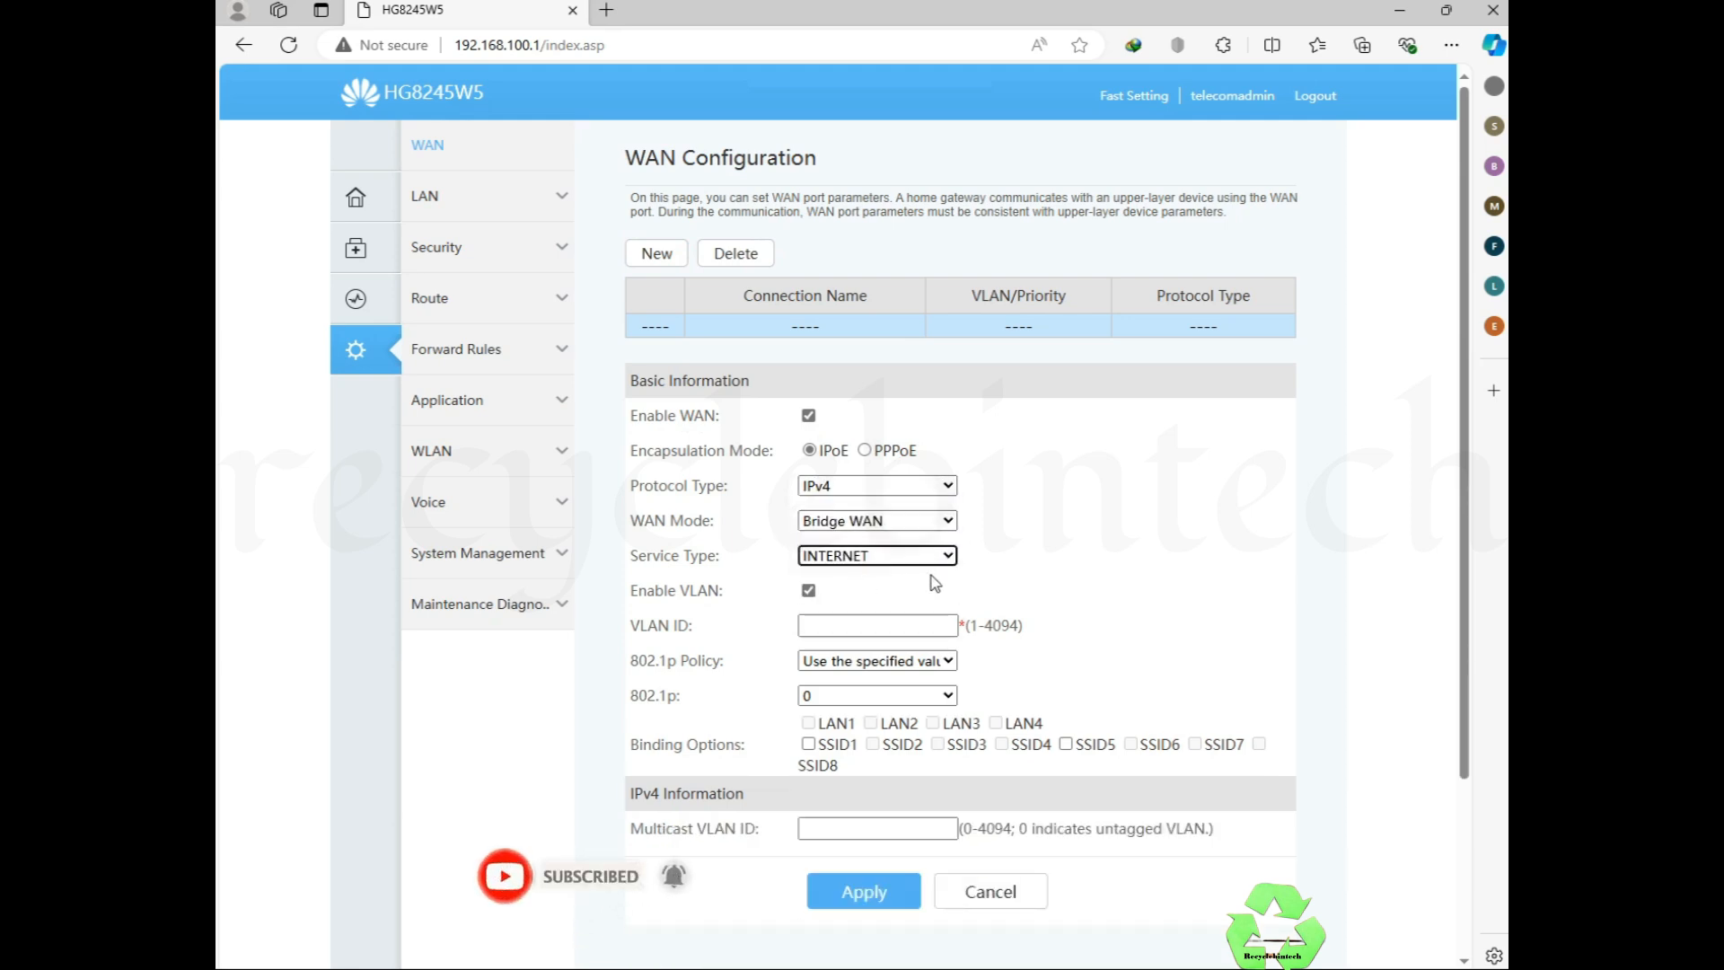
left_click(808, 590)
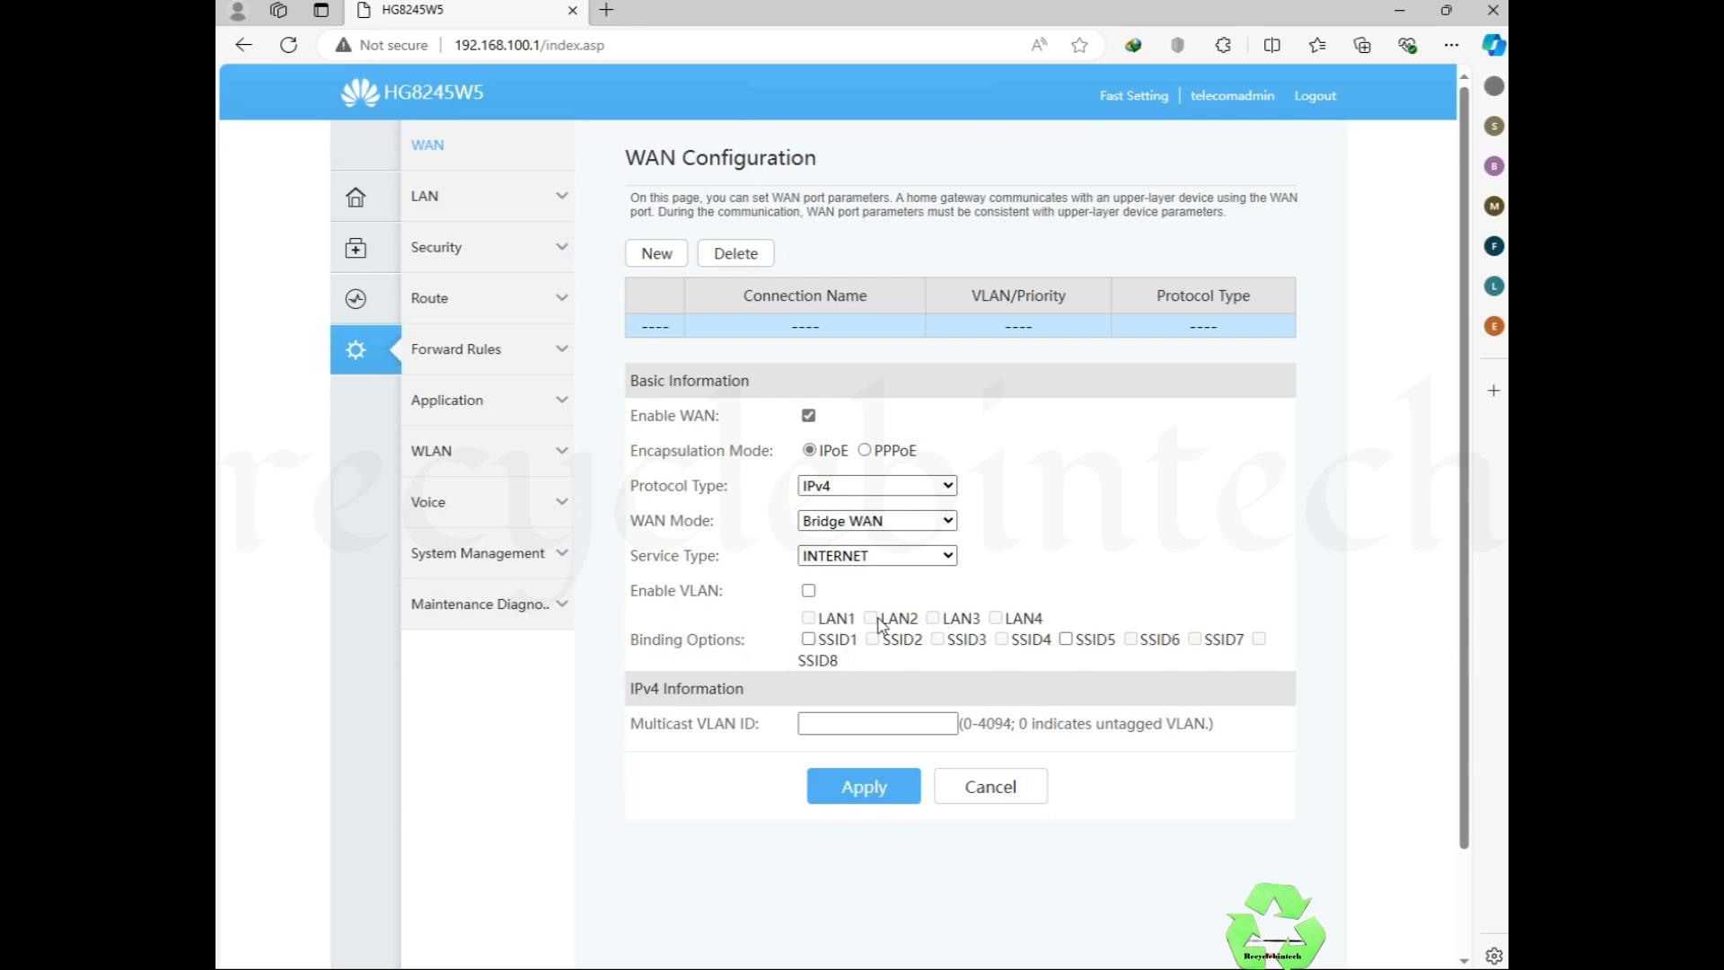
left_click(809, 639)
double_click(1117, 639)
left_click(809, 639)
left_click(864, 788)
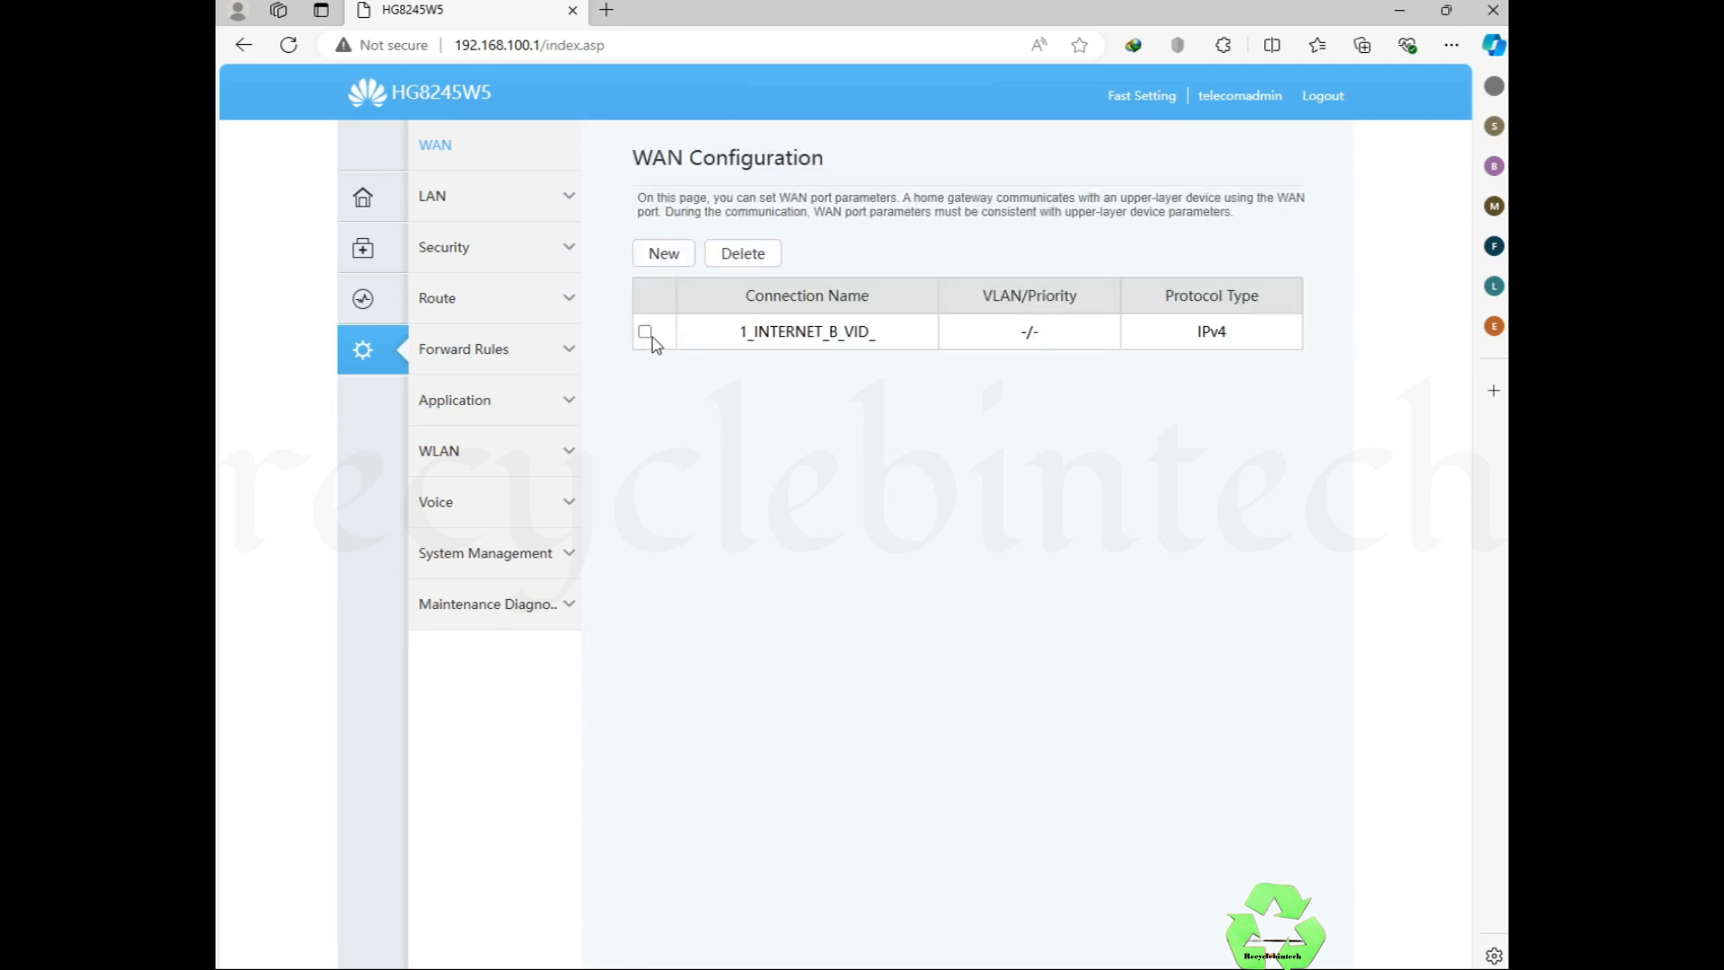
Step: Review the new 1_INTERNET_B_VID_ connection's settings and close them without changes
left_click(647, 333)
left_click(639, 333)
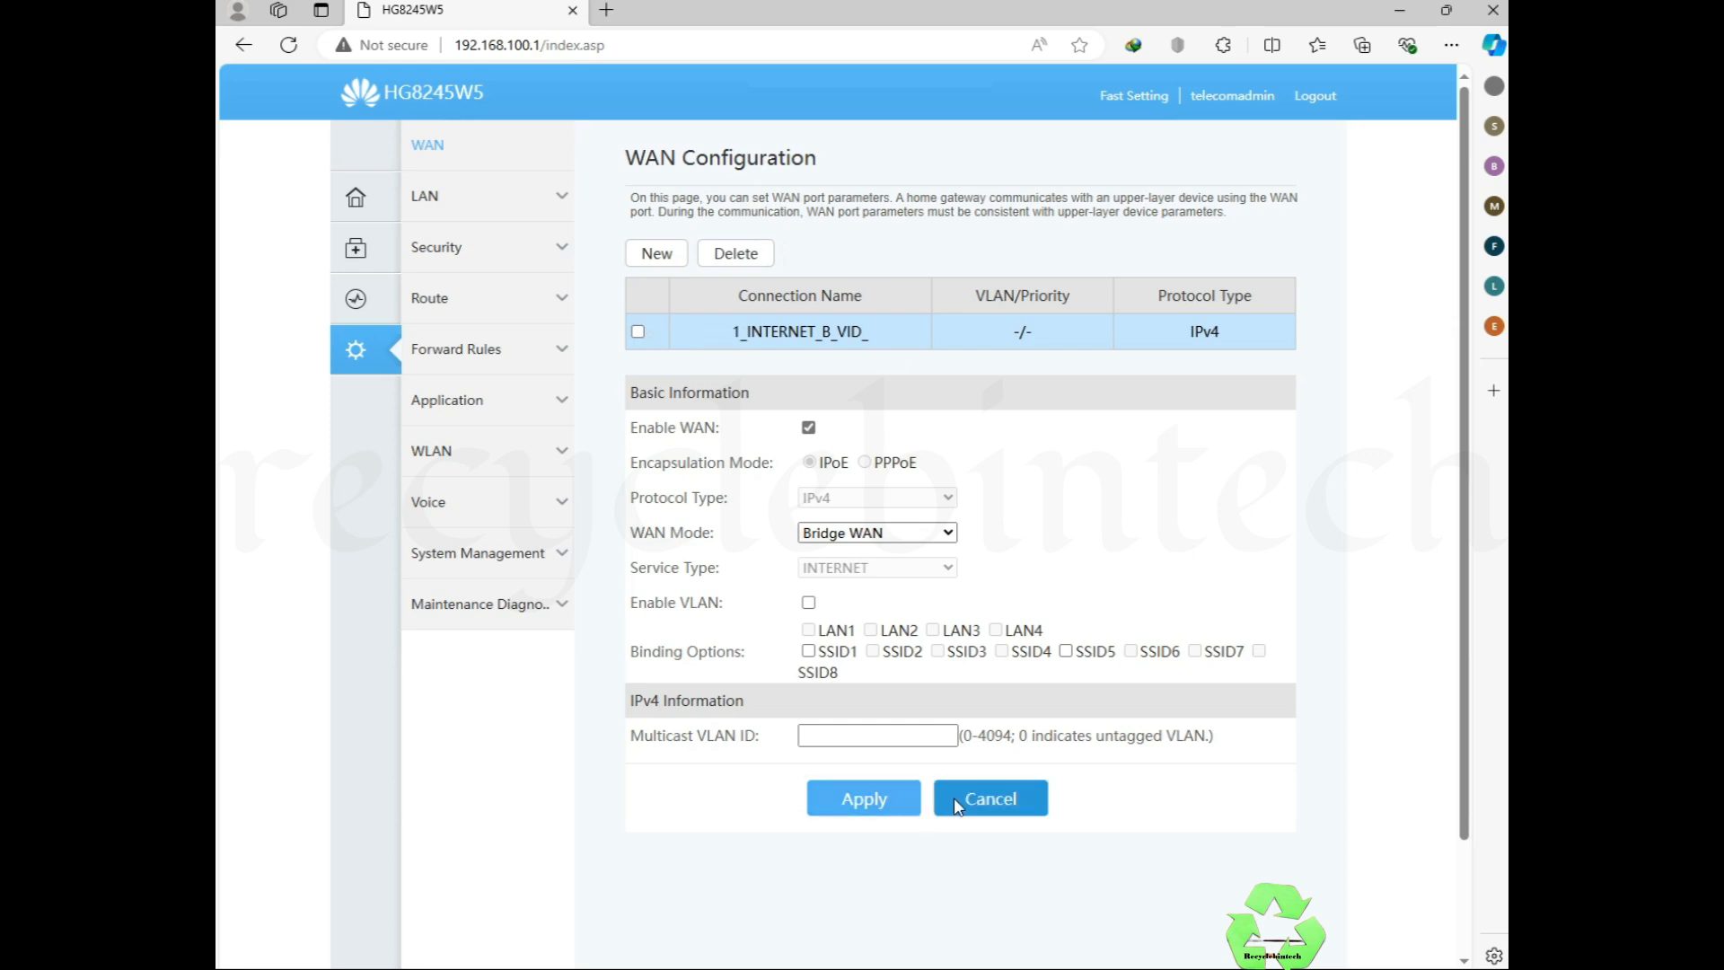
left_click(984, 798)
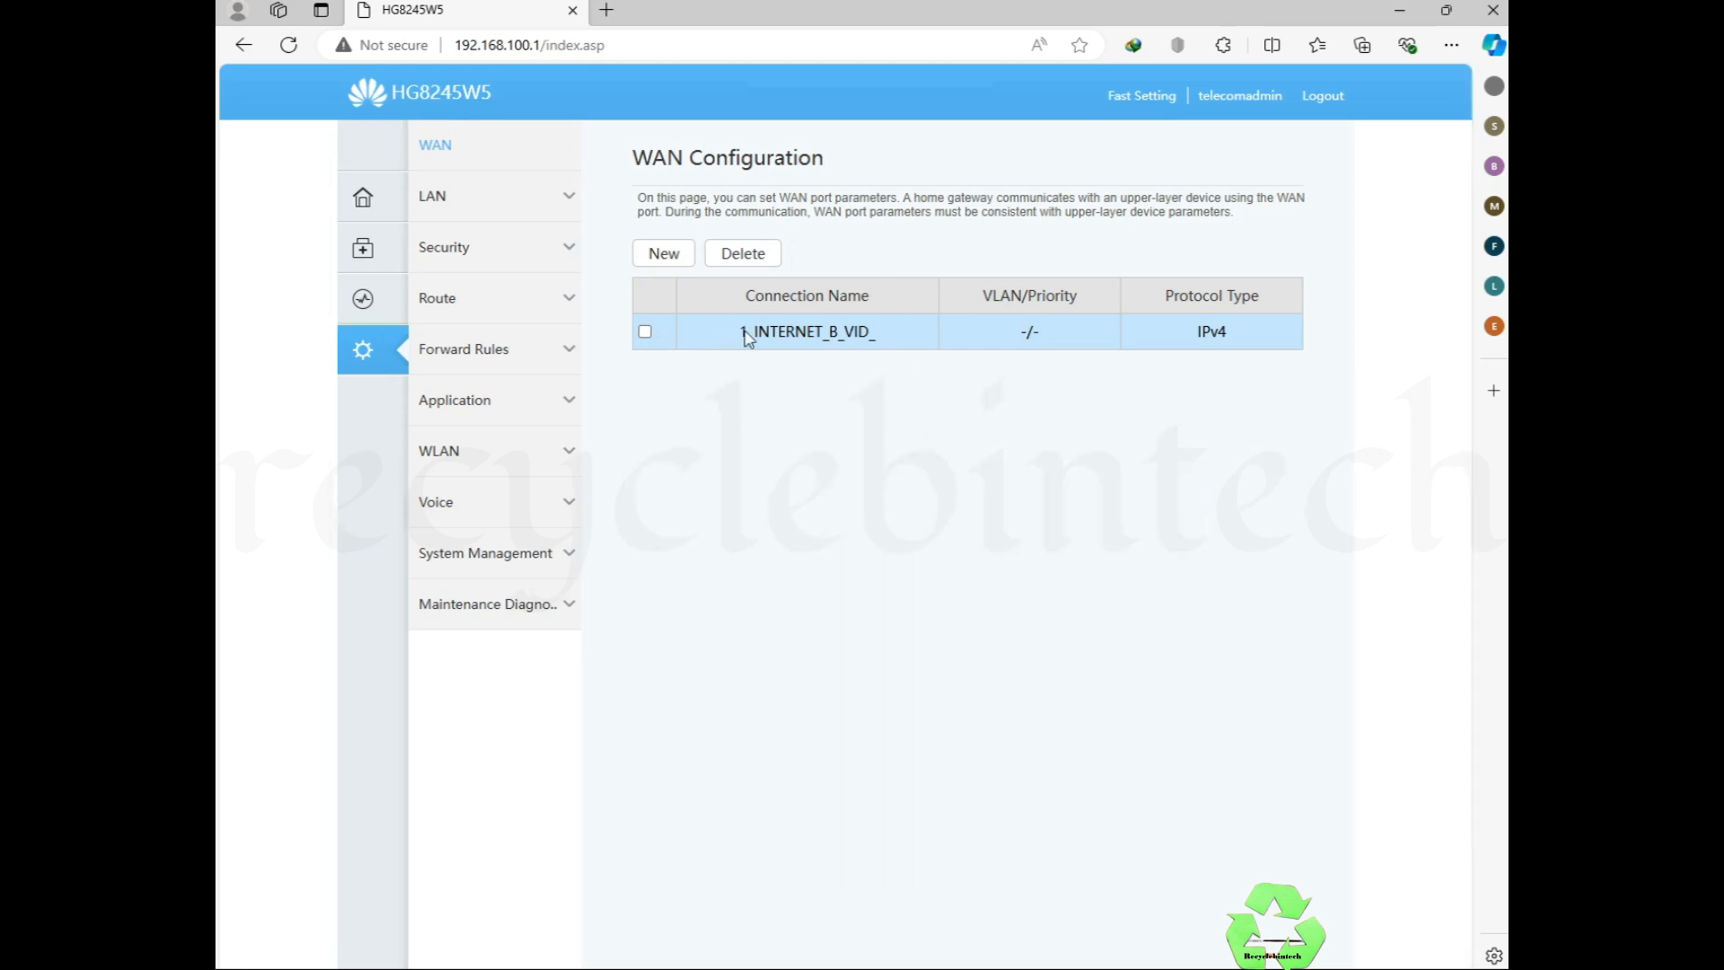
left_click(442, 214)
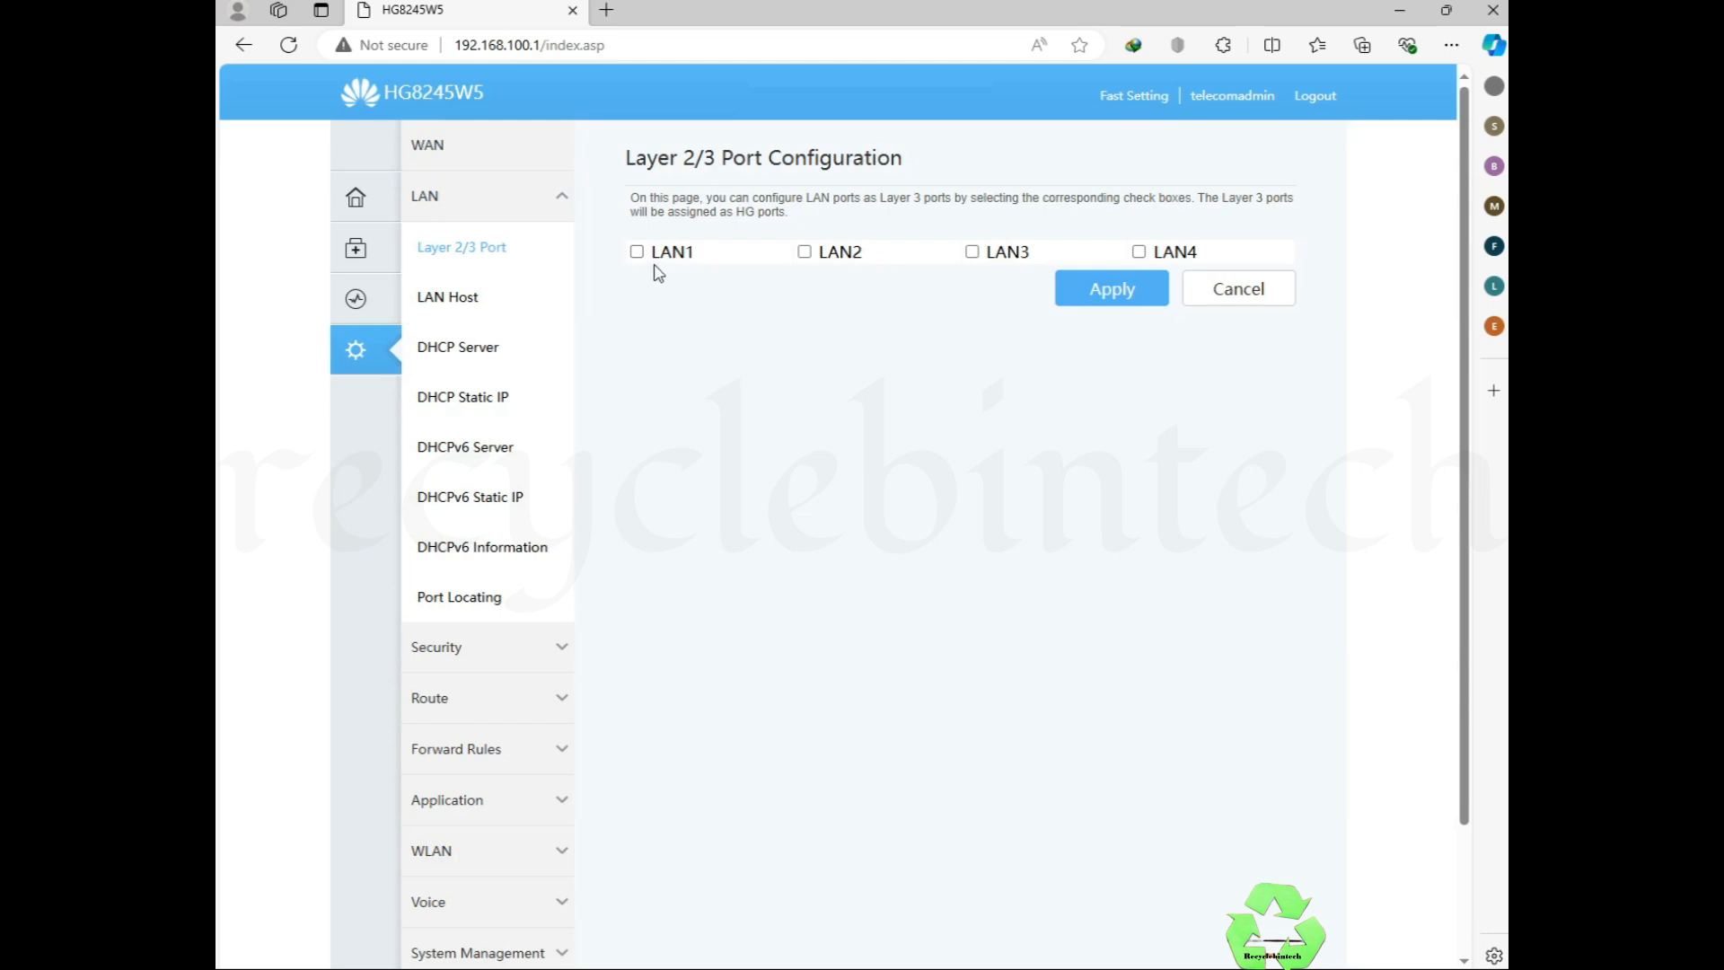
Step: Set LAN1 through LAN4 as layer 3 ports and apply
left_click(638, 254)
left_click(805, 254)
left_click(1113, 289)
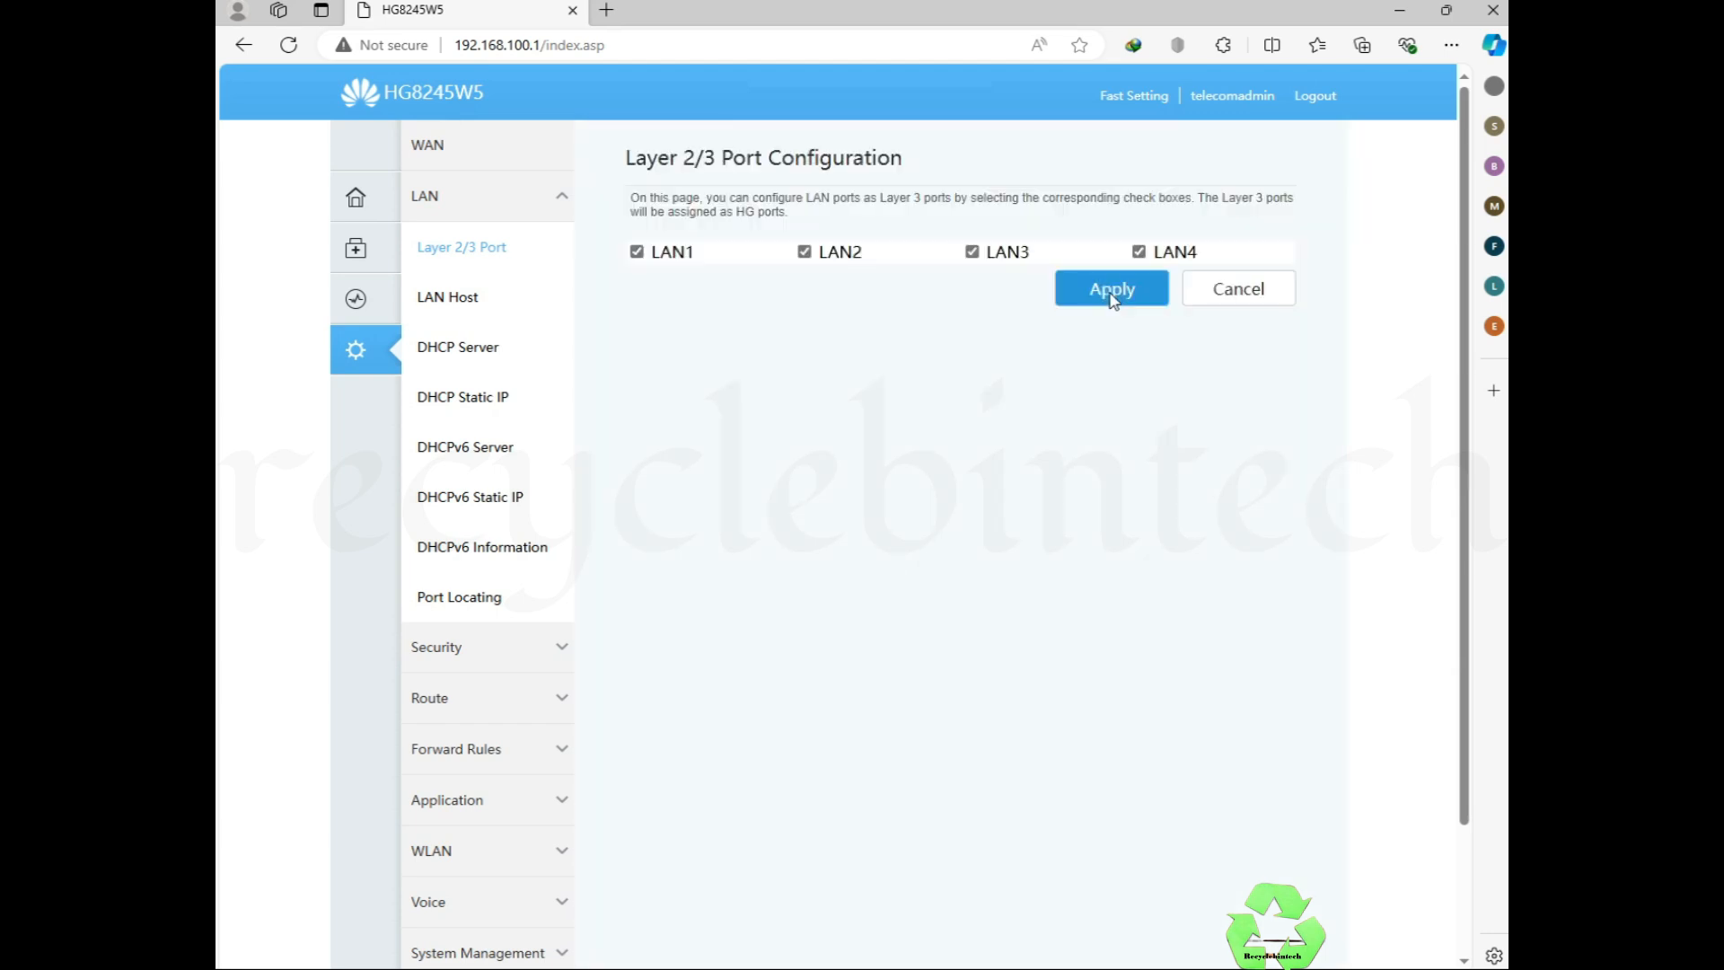
left_click(451, 304)
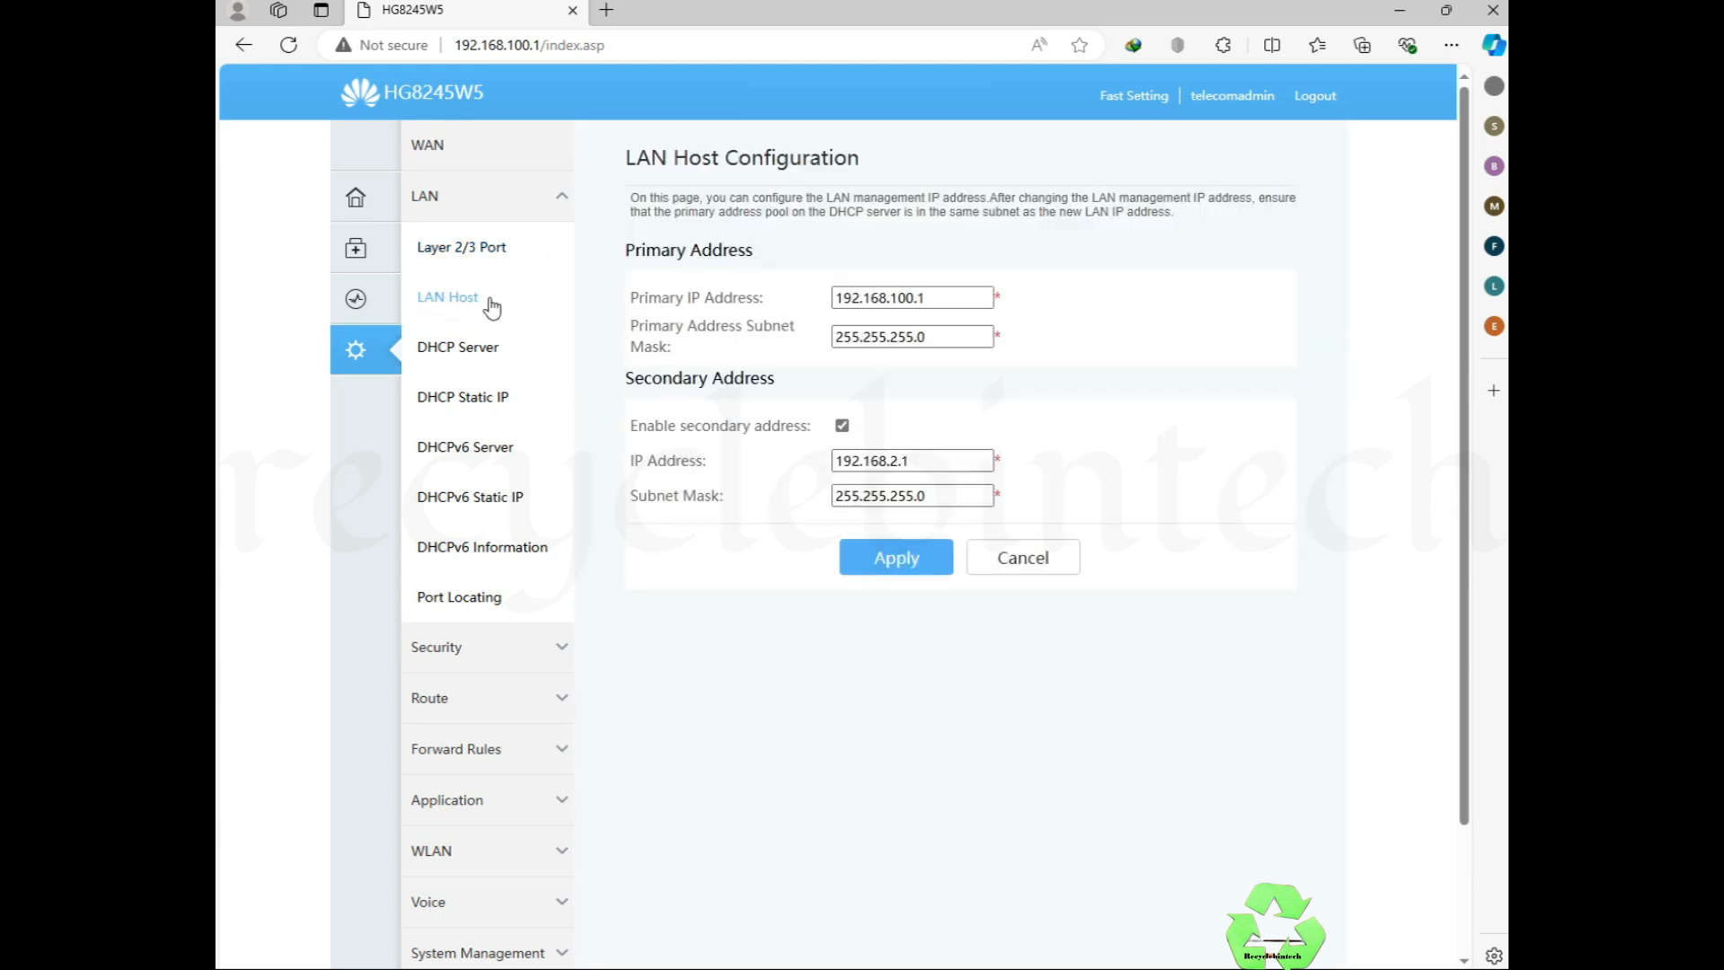
Step: Untick Enable Primary DHCP Server and apply the change
left_click(457, 361)
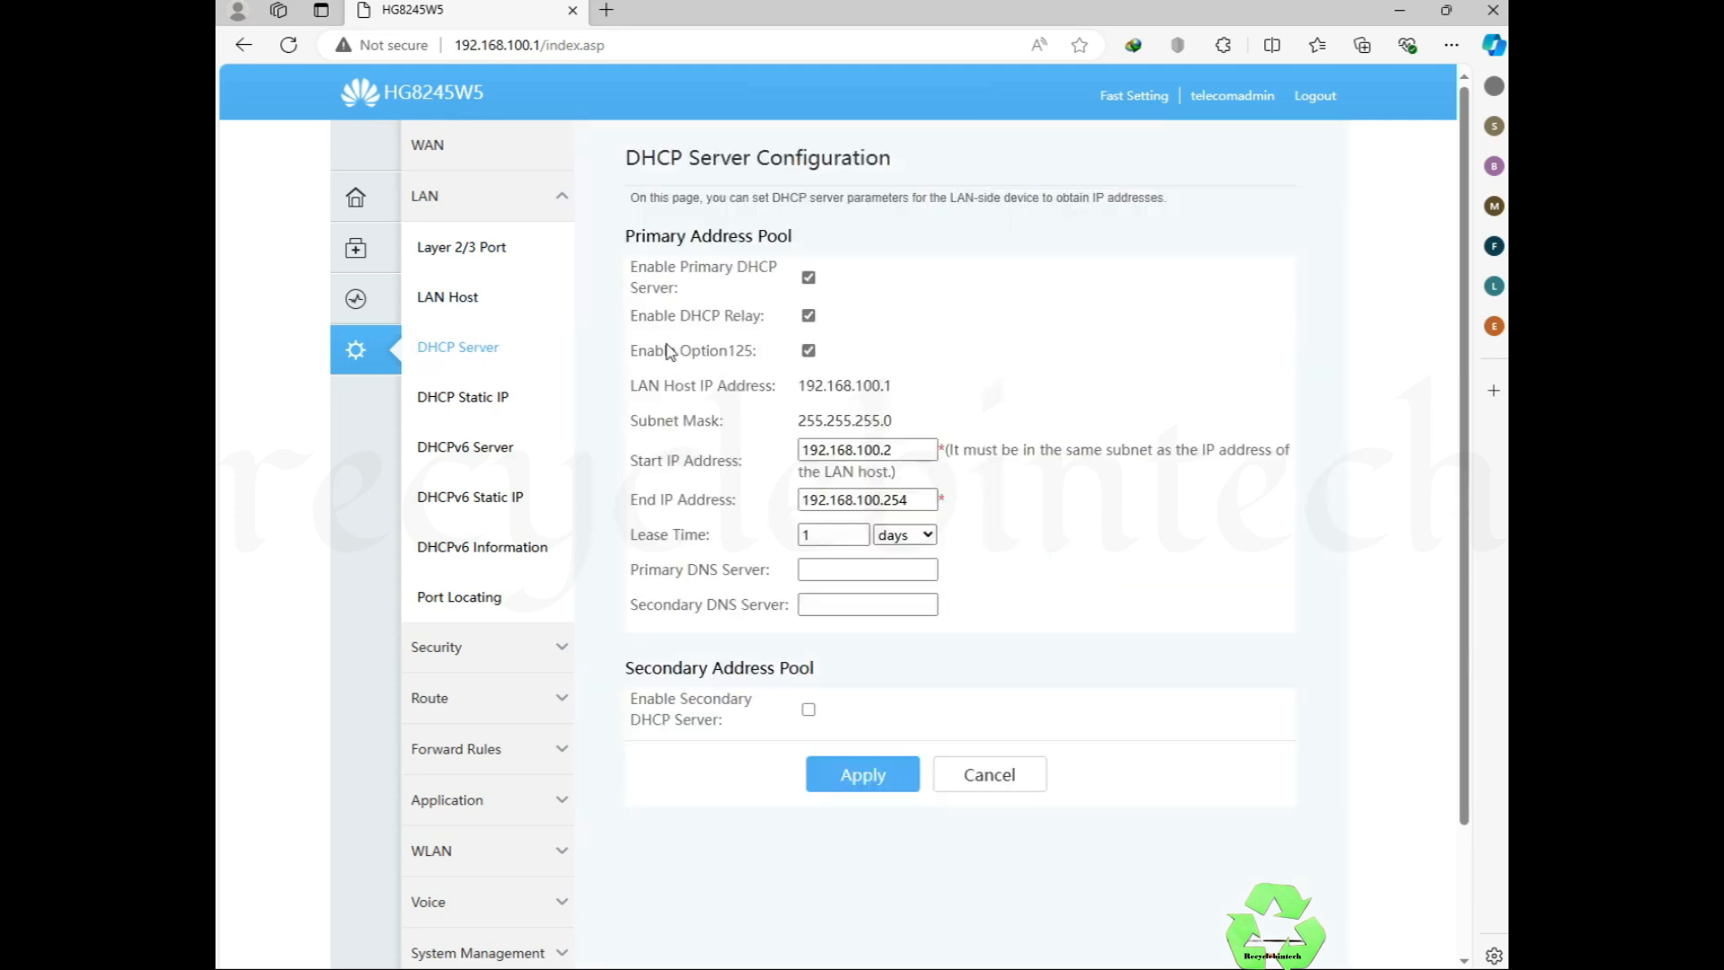
left_click(809, 280)
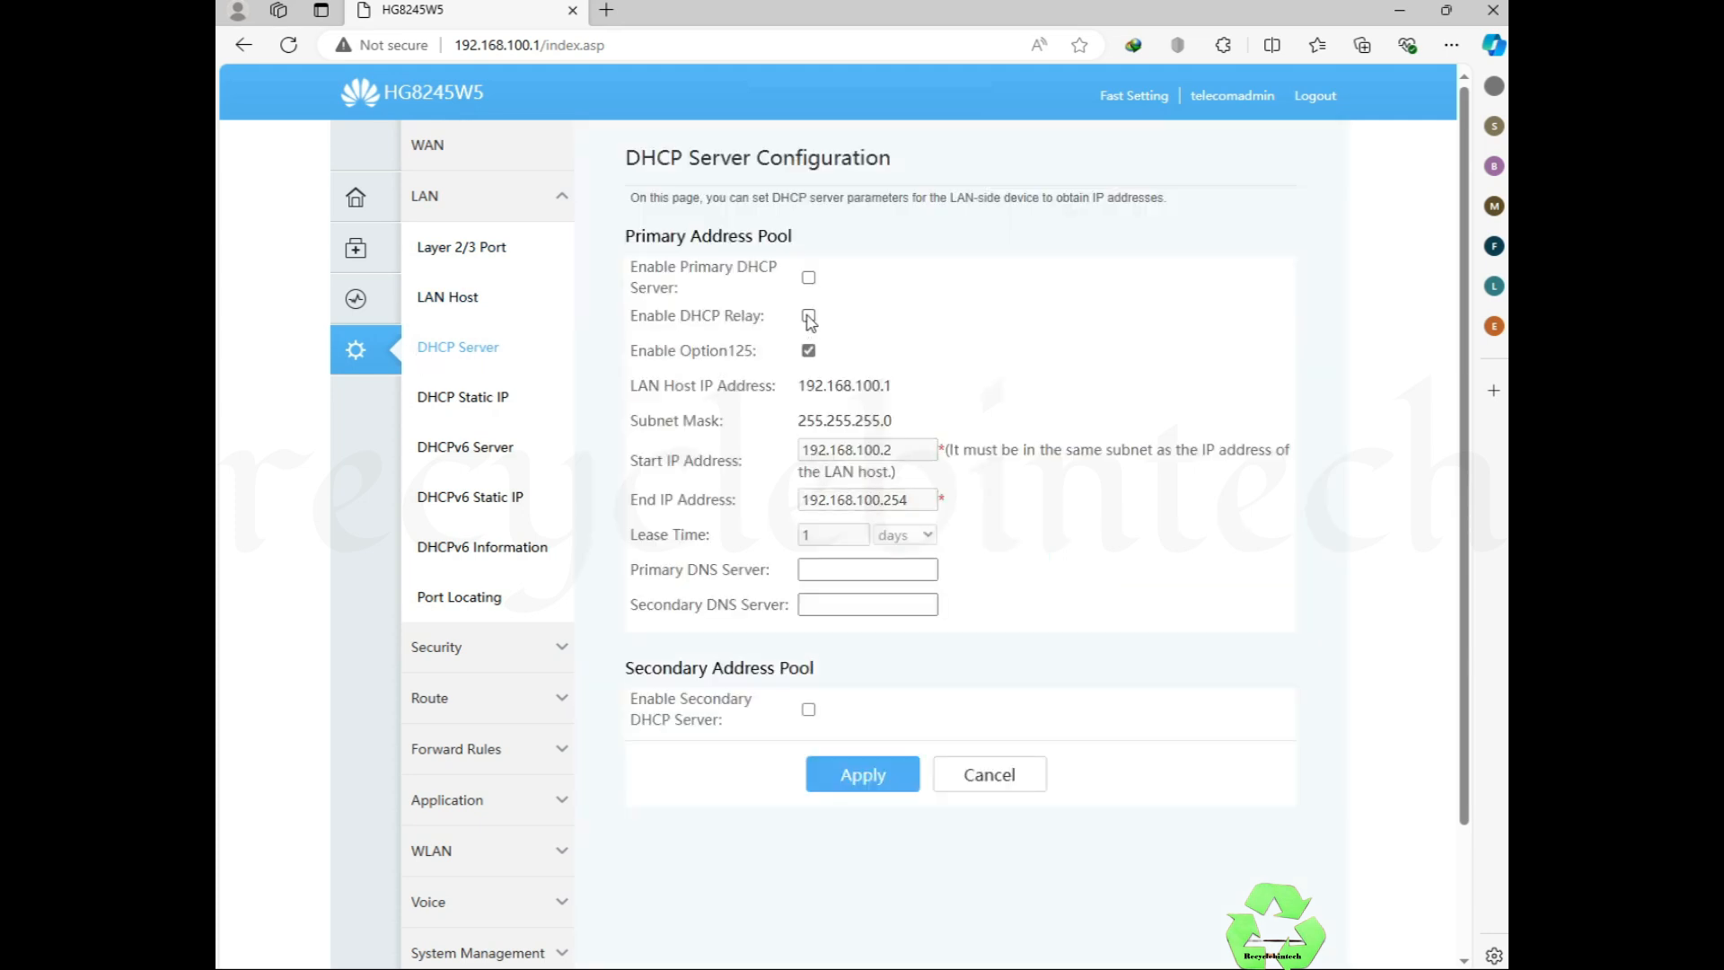
left_click(860, 758)
left_click(461, 306)
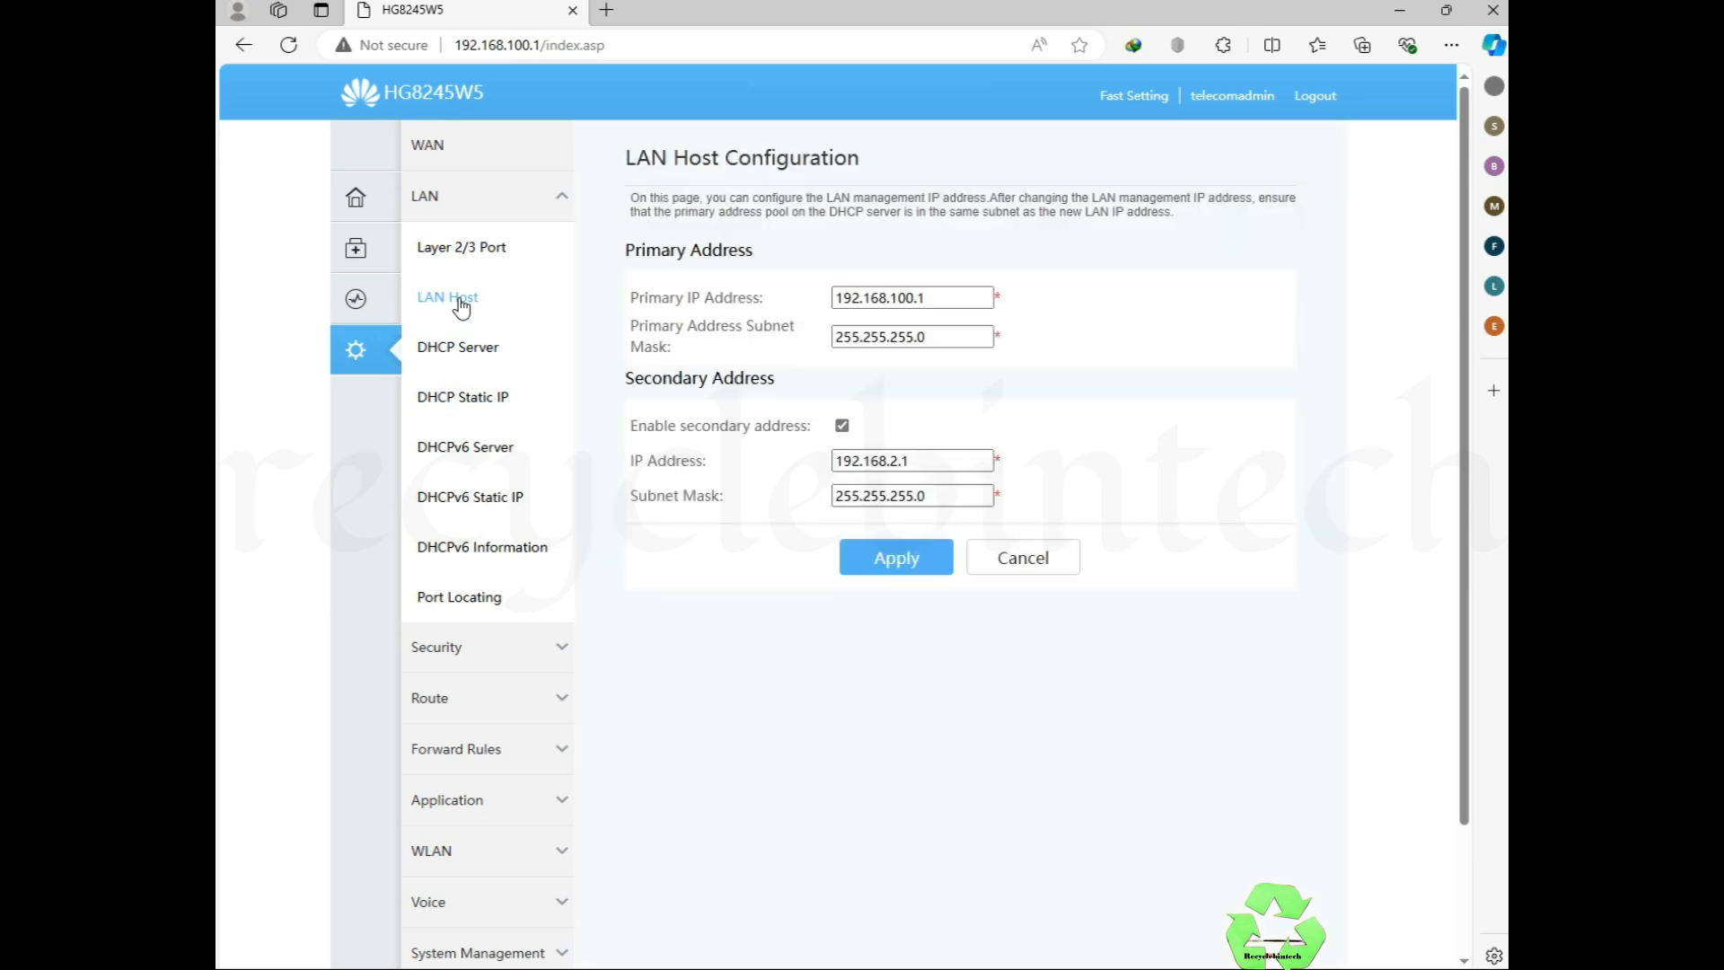
Step: Disable the secondary address, set primary LAN IP 192.168.106.1, apply and confirm
left_click(843, 427)
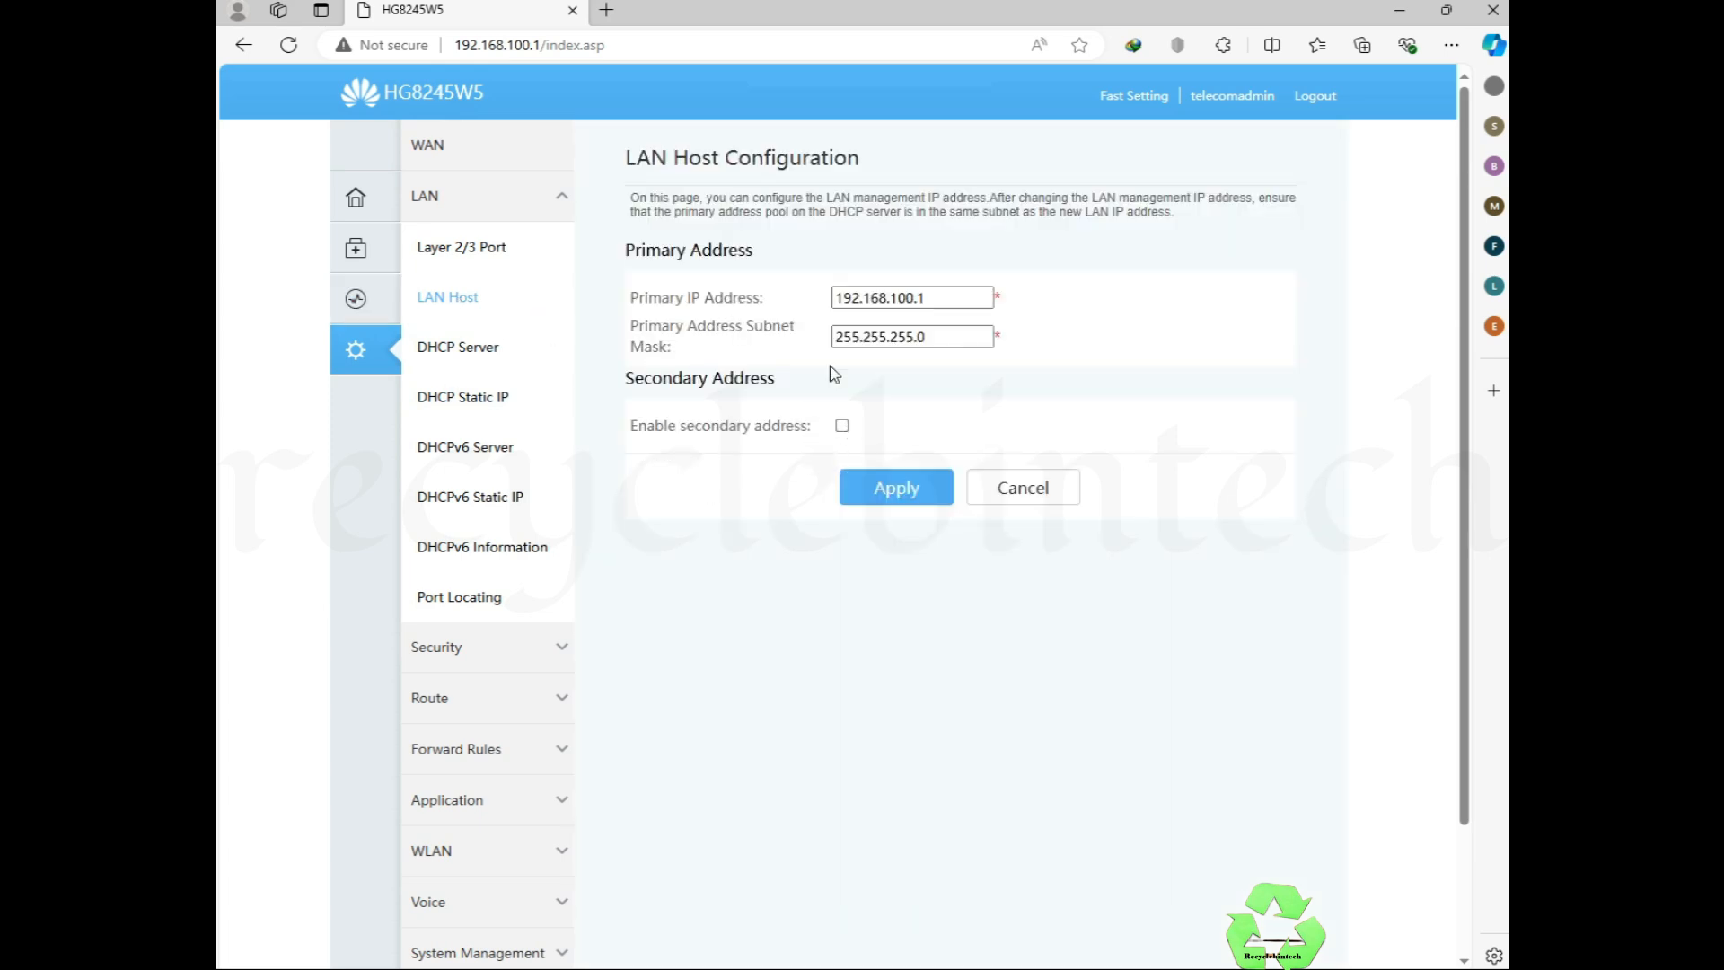
left_click(914, 298)
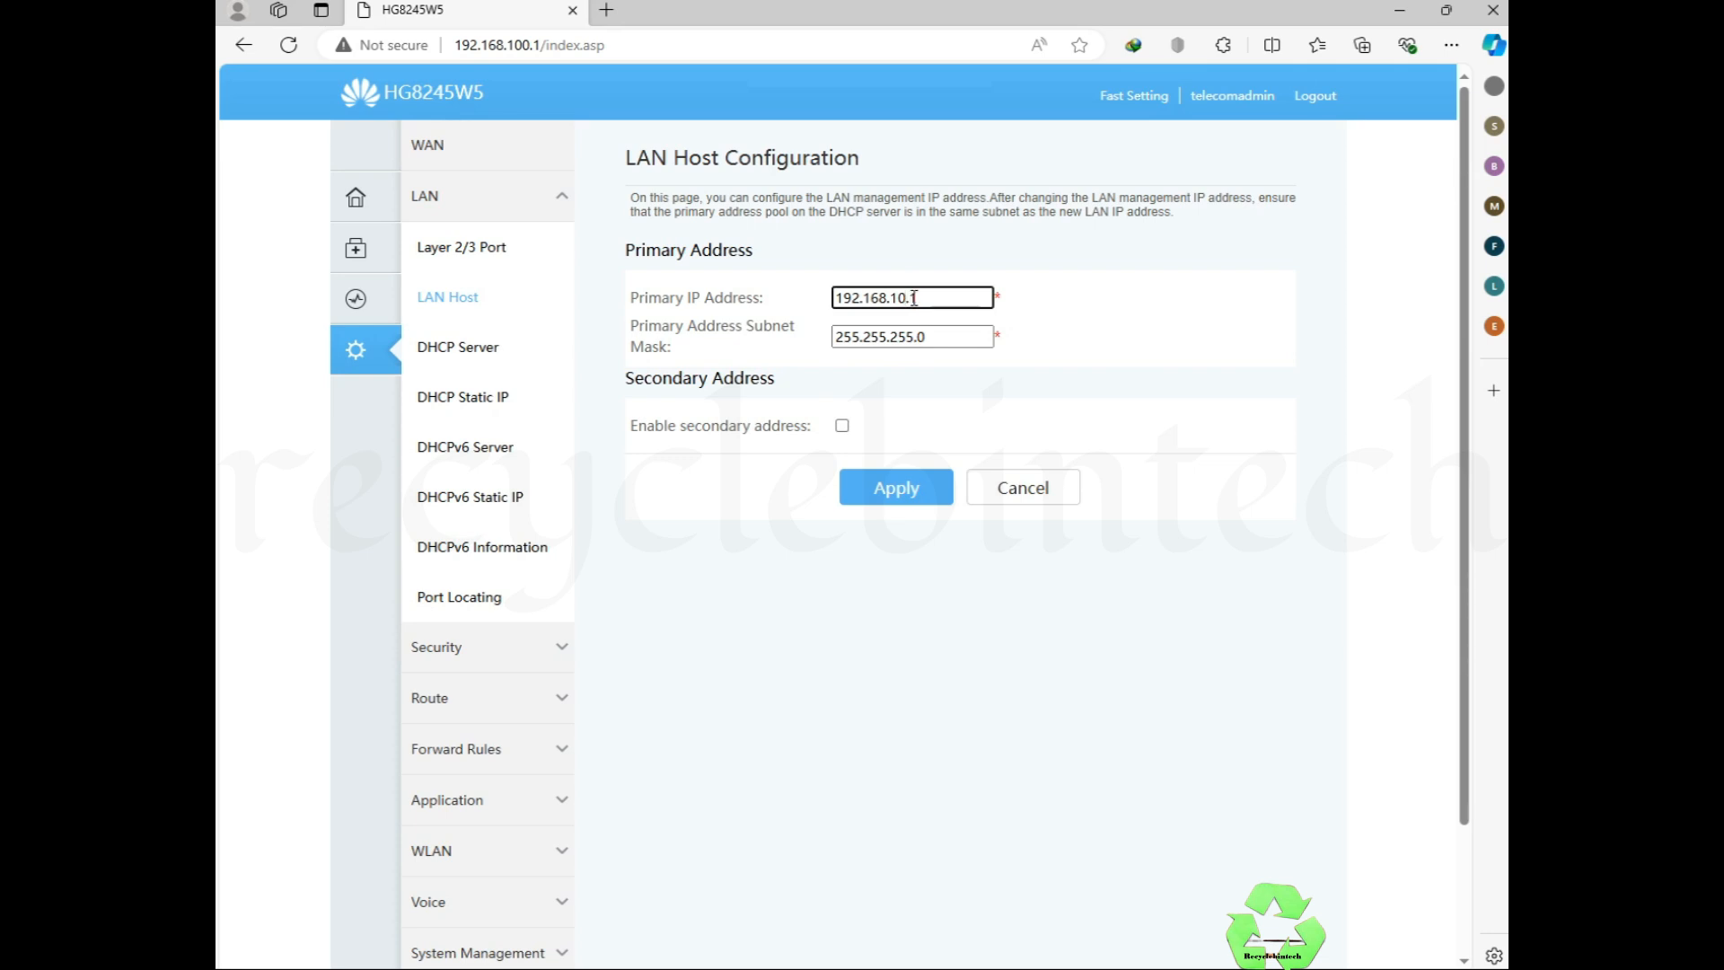
left_click(875, 489)
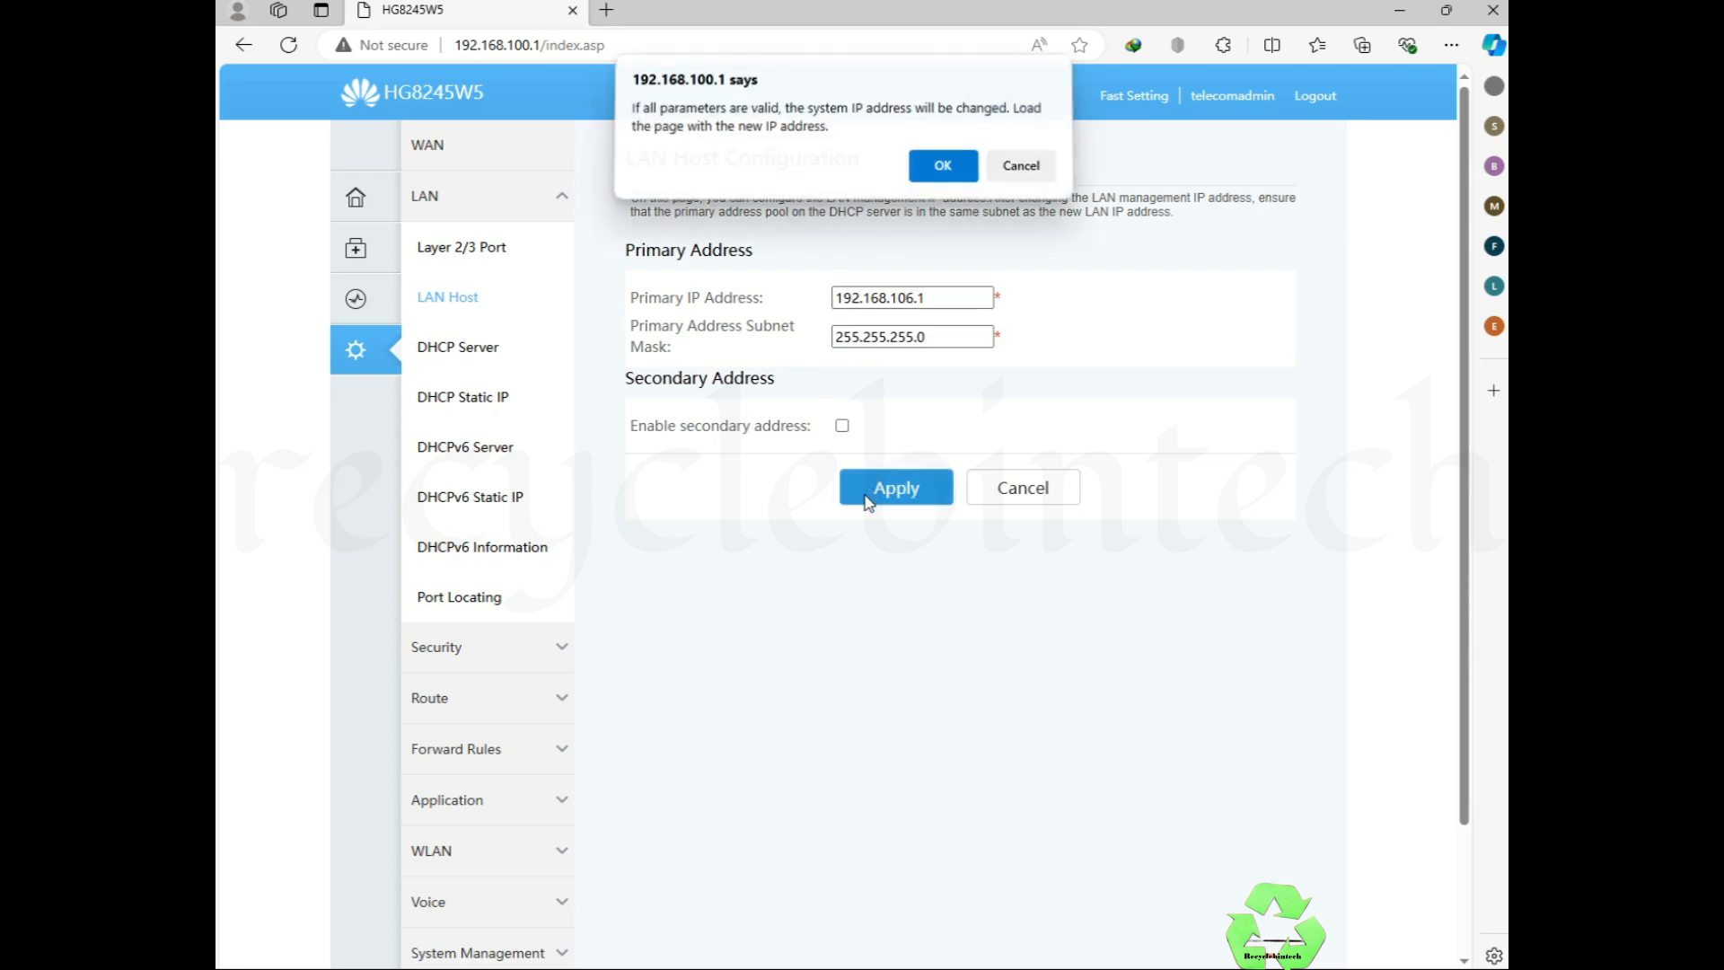
left_click(916, 174)
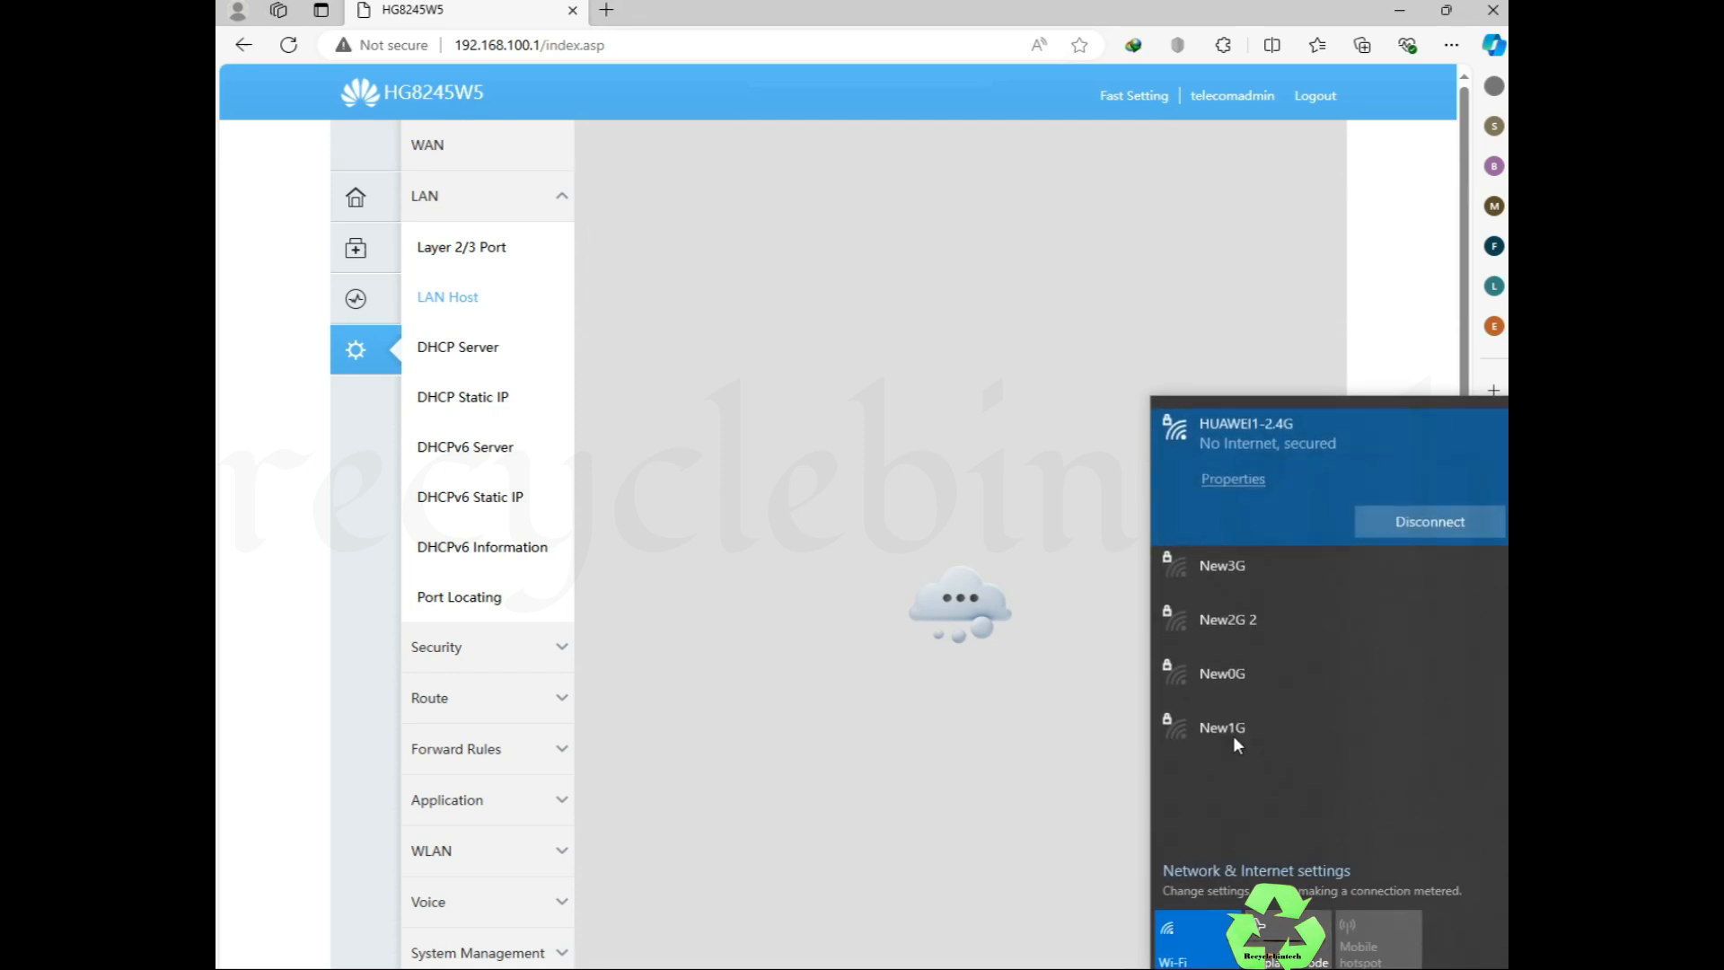
Step: Disconnect from HUAWEI1-2.4G Wi-Fi and connect to it again
left_click(1413, 522)
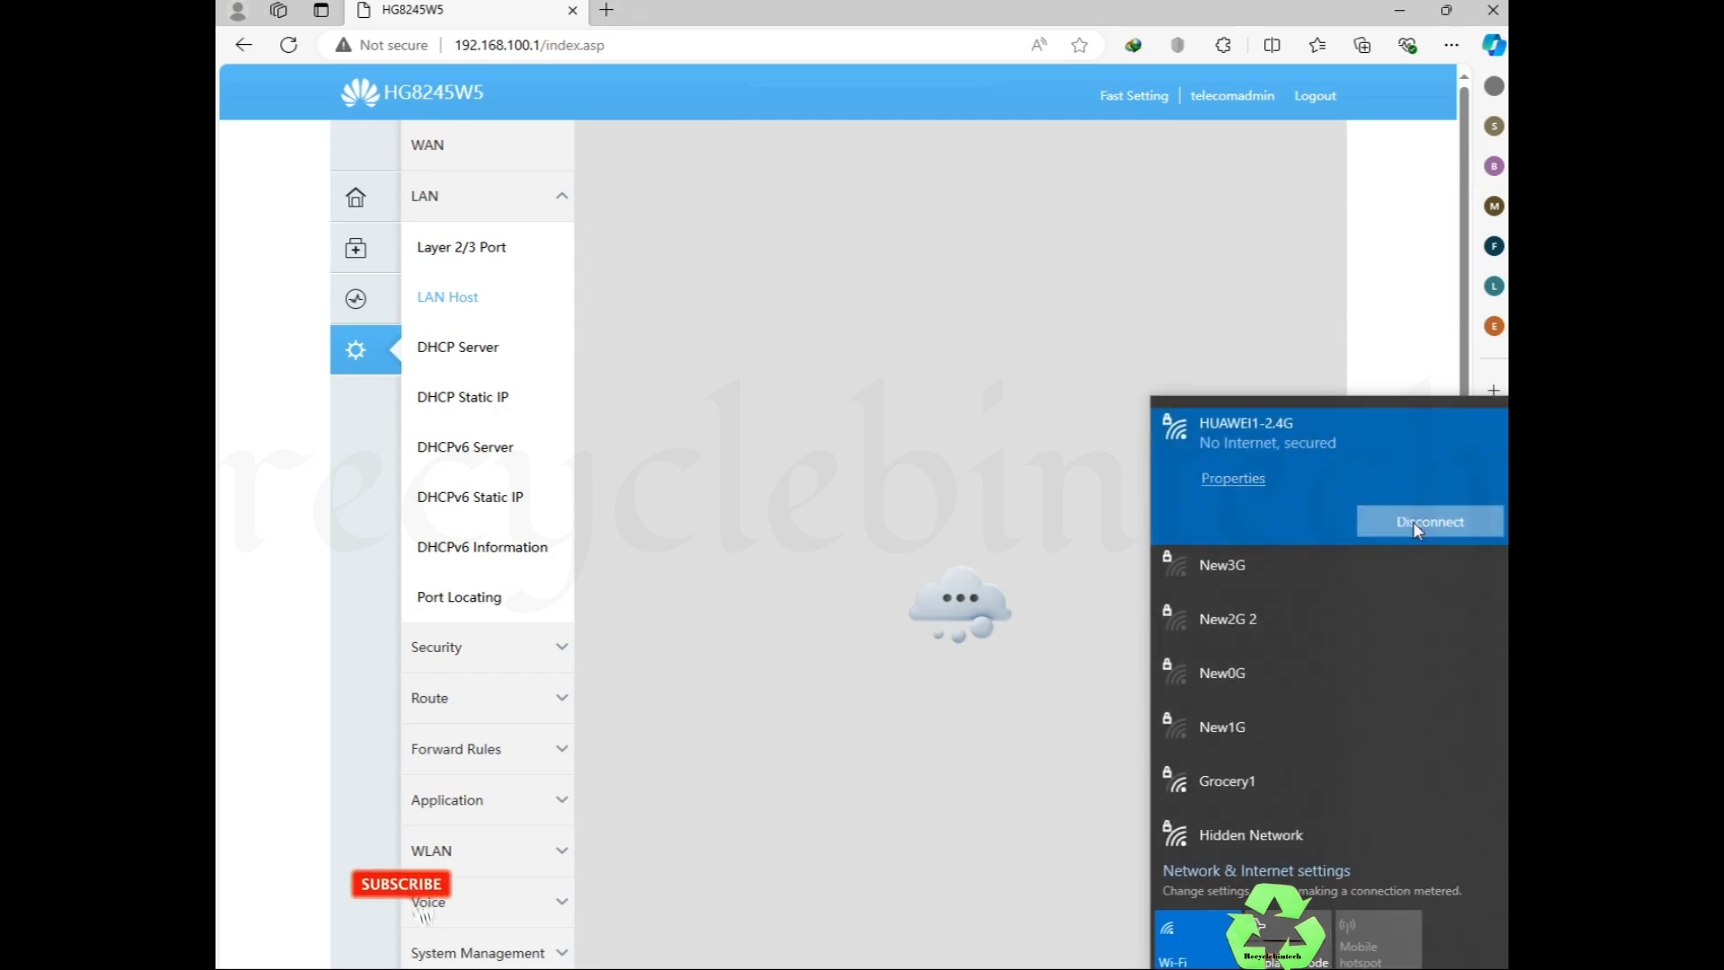
left_click(1444, 521)
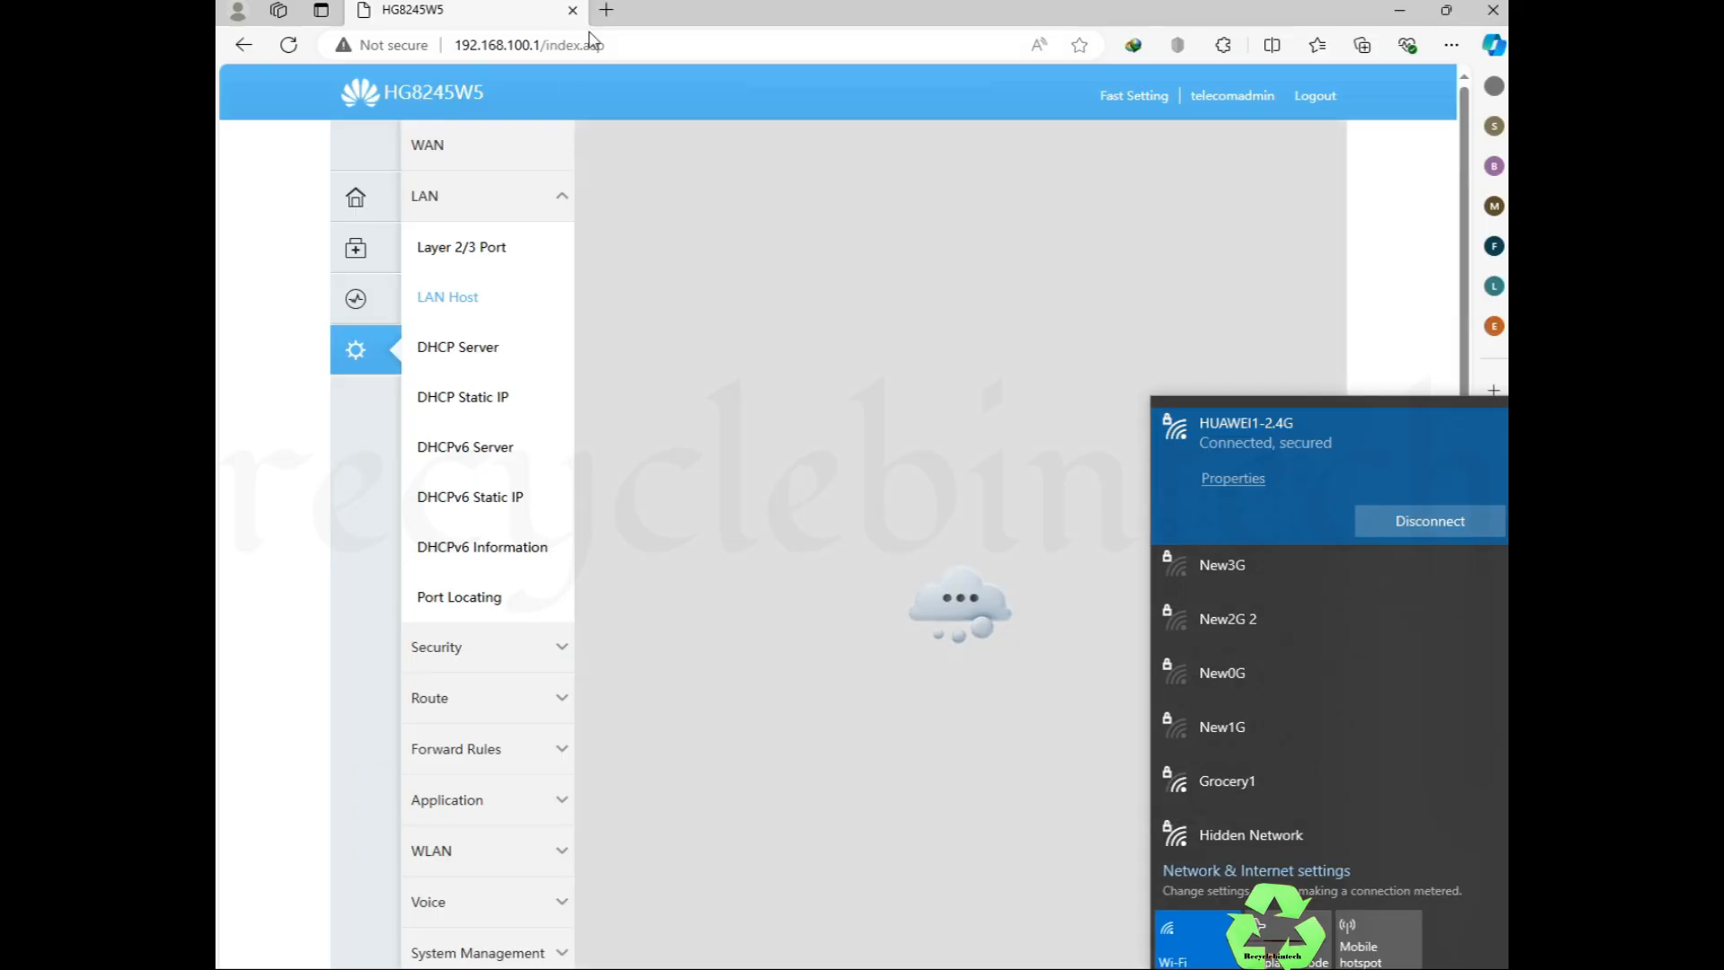
Step: In a new tab, search the web for youtube and open the YouTube result
left_click(600, 15)
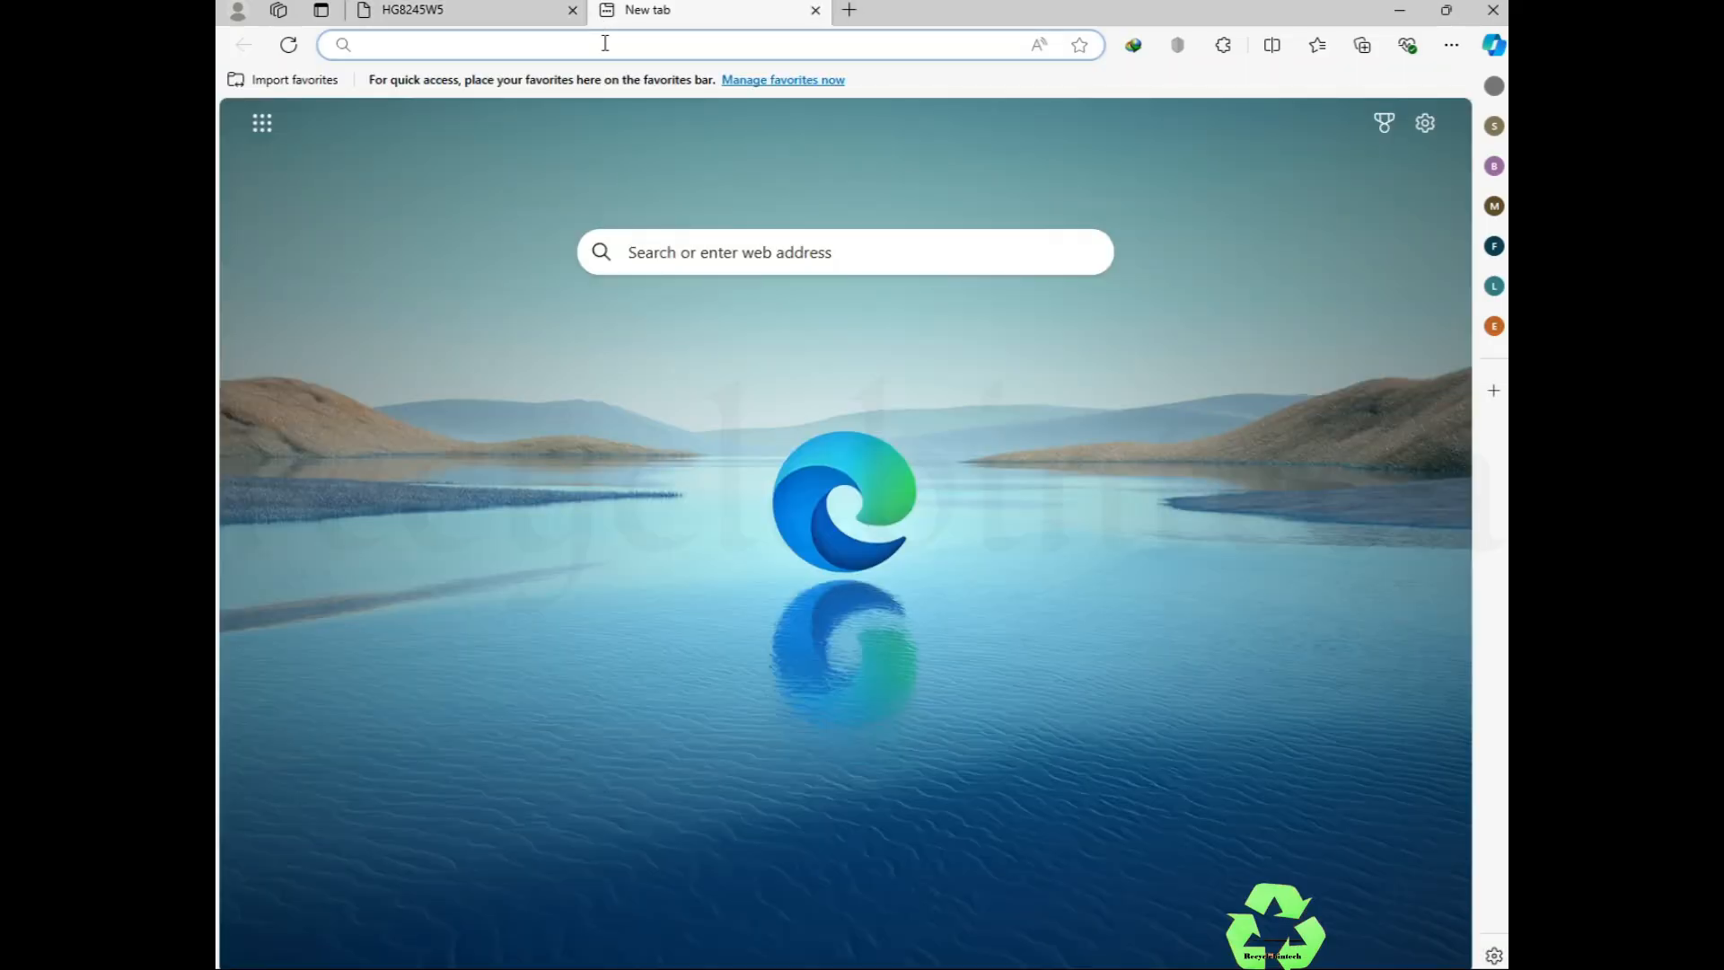
type("y")
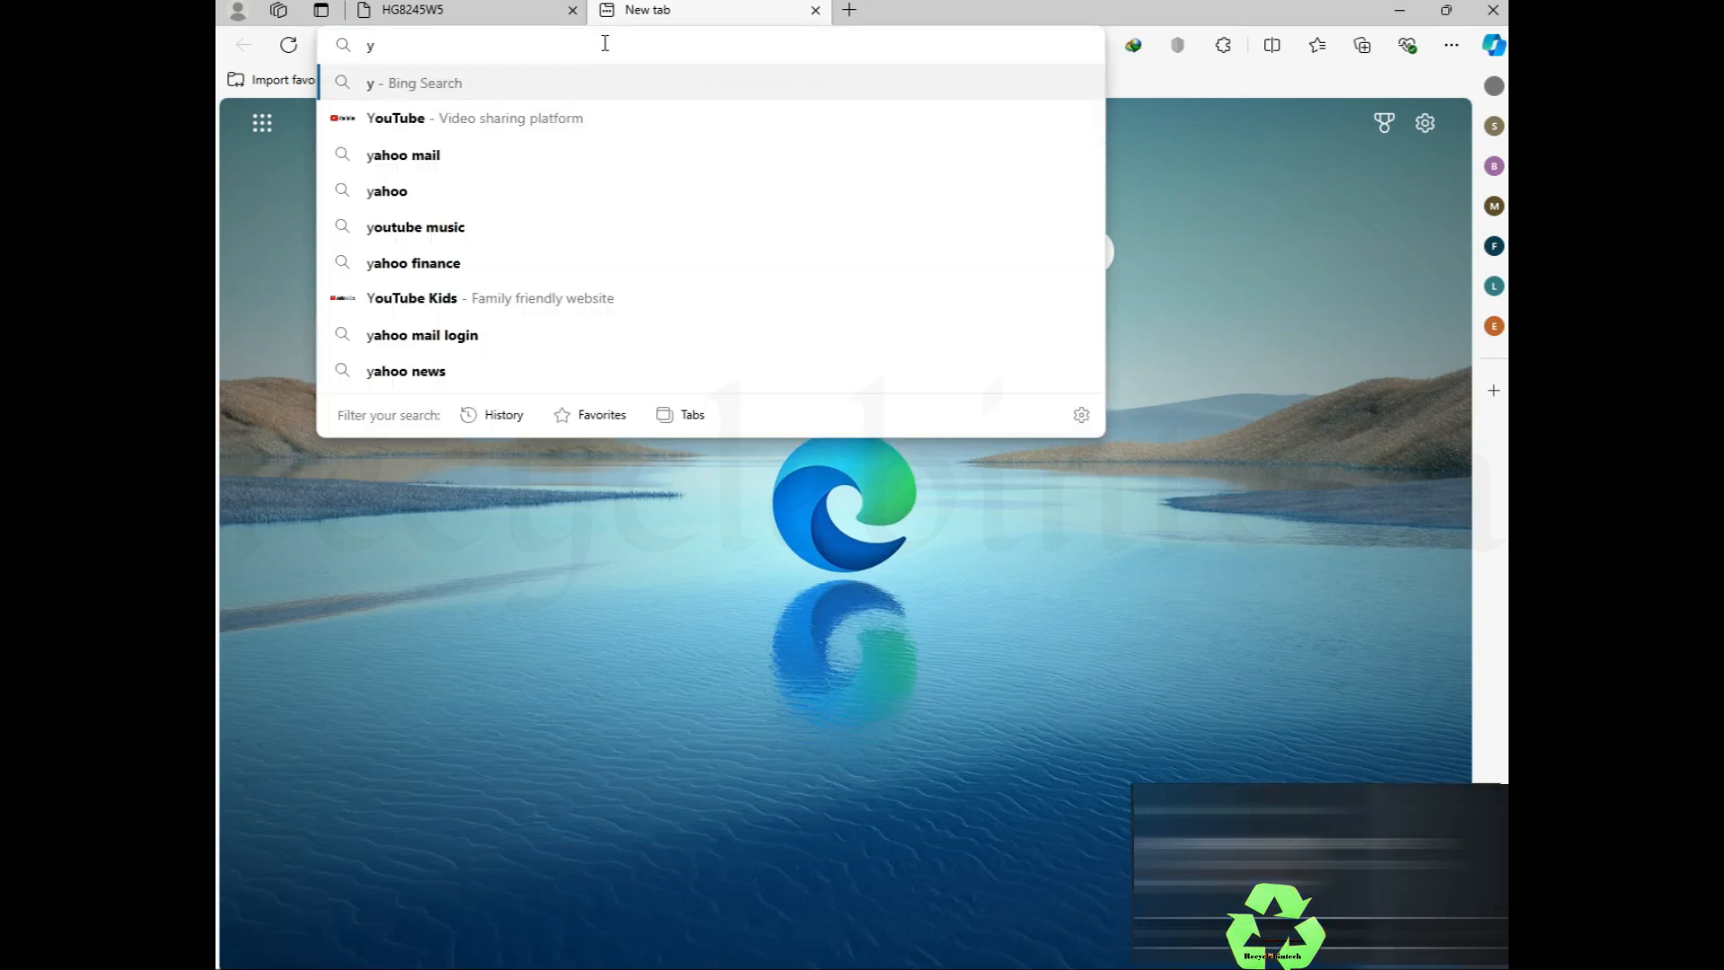
left_click(419, 127)
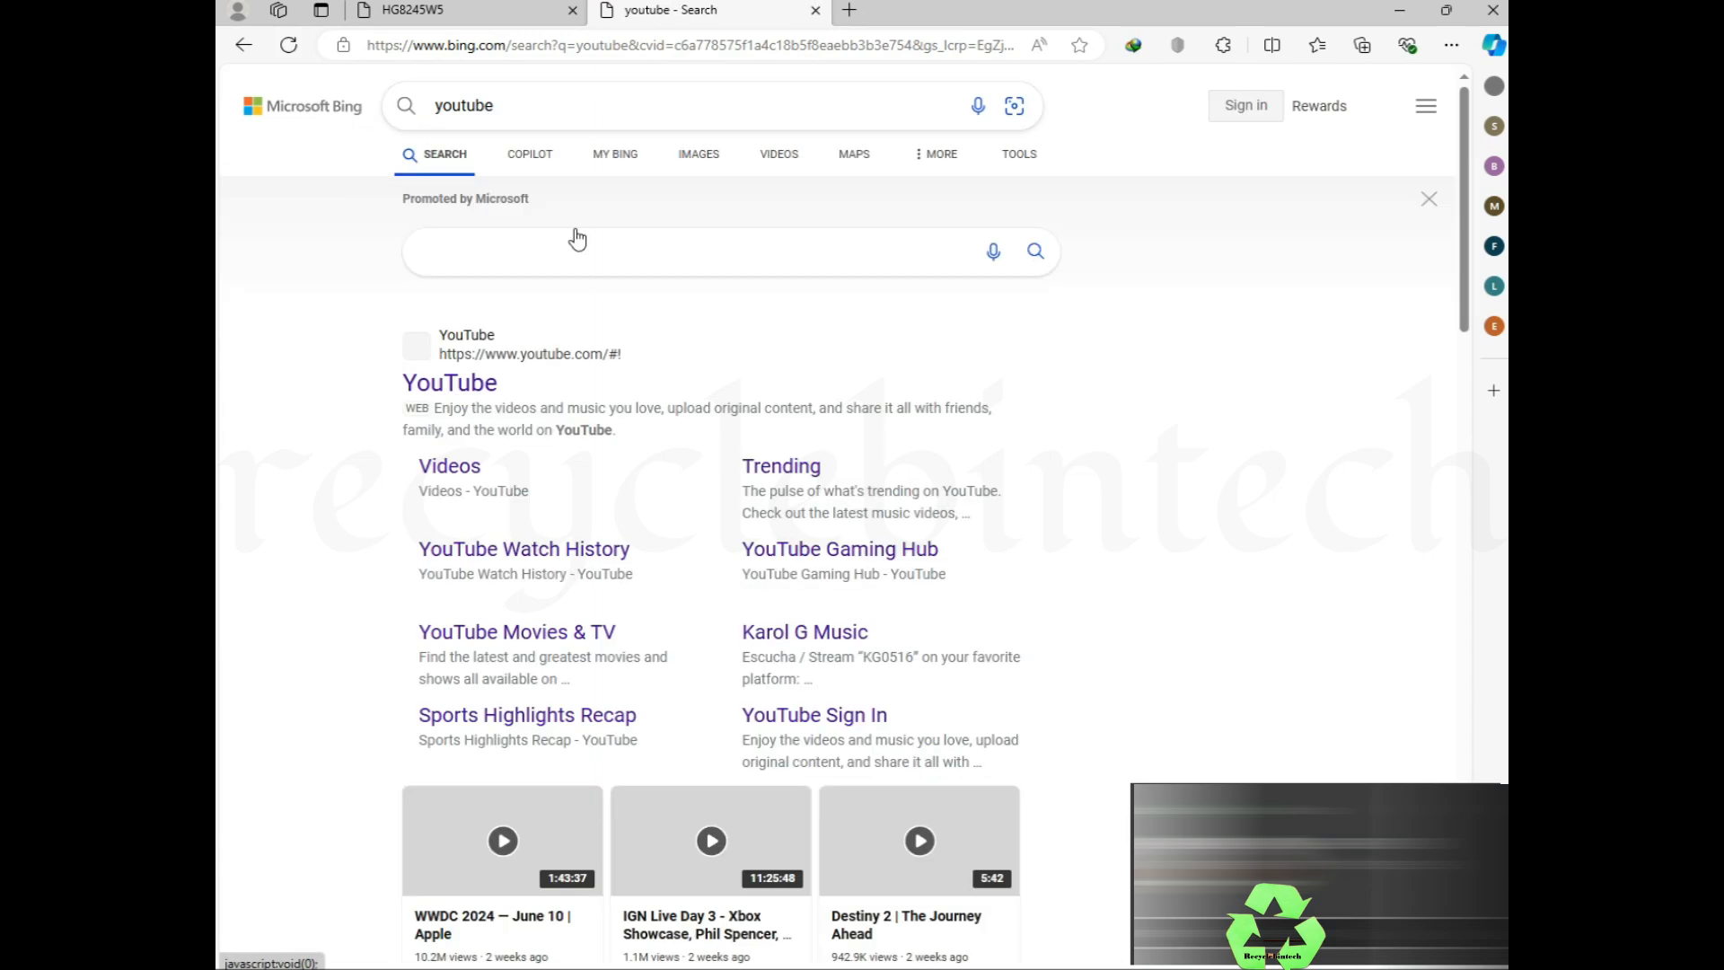
left_click(456, 395)
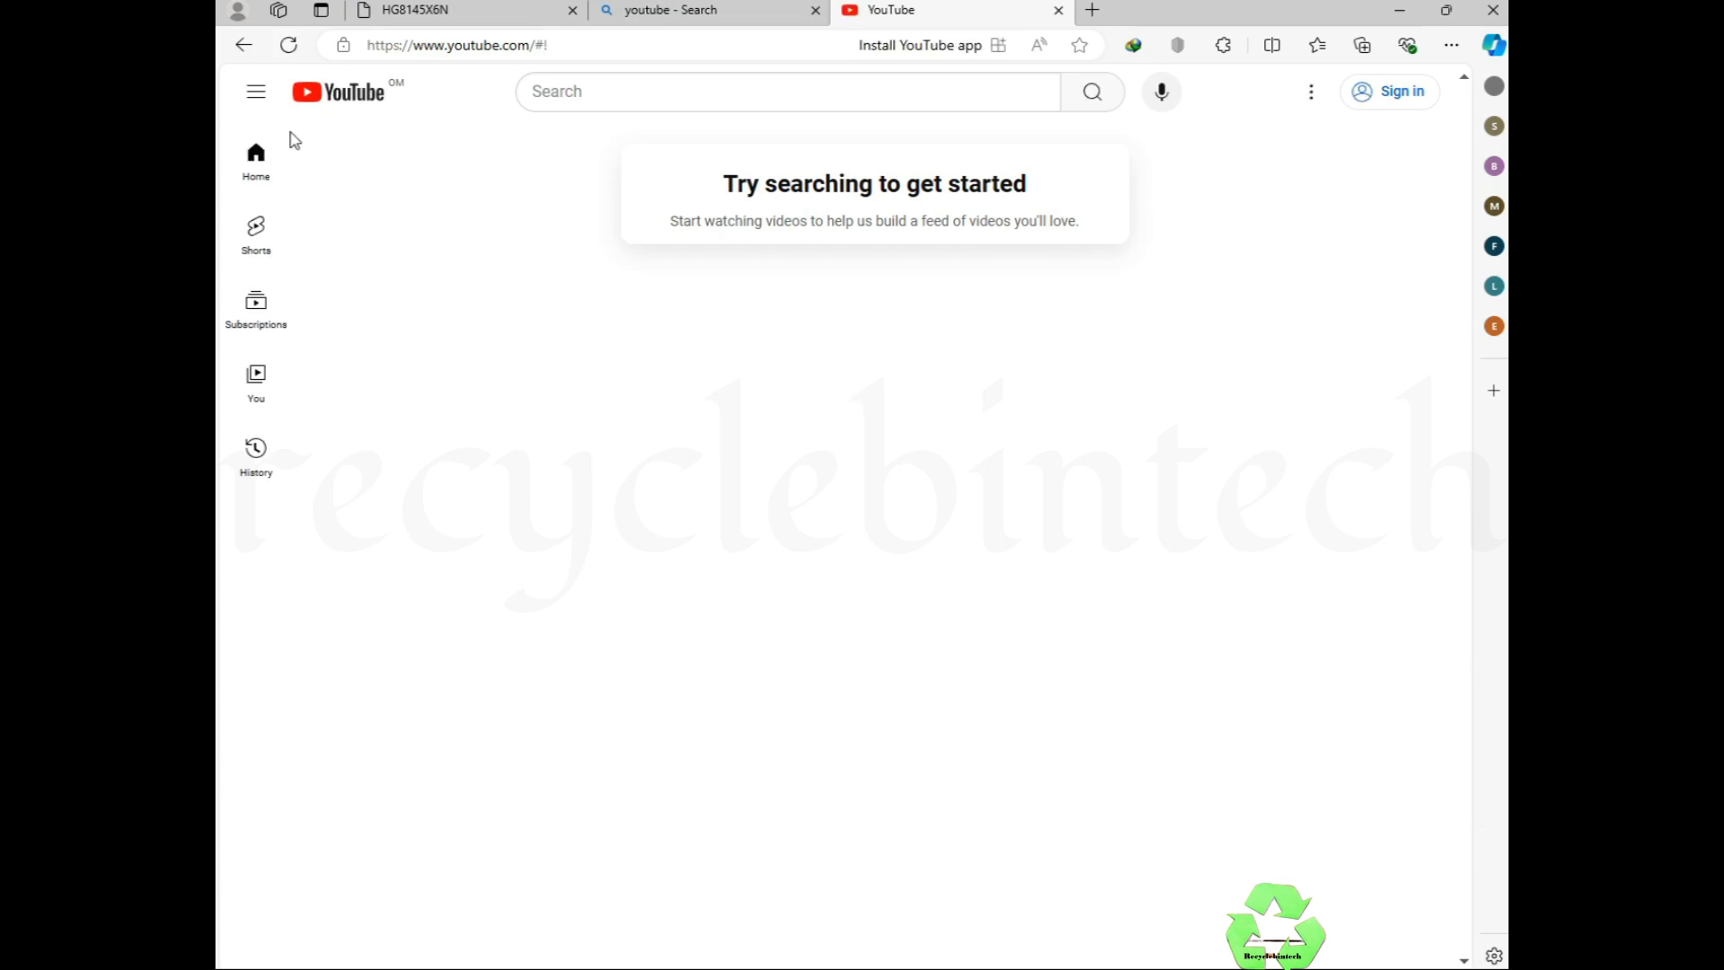
Step: Search YouTube for 'internet' and scroll through the video results
left_click(636, 88)
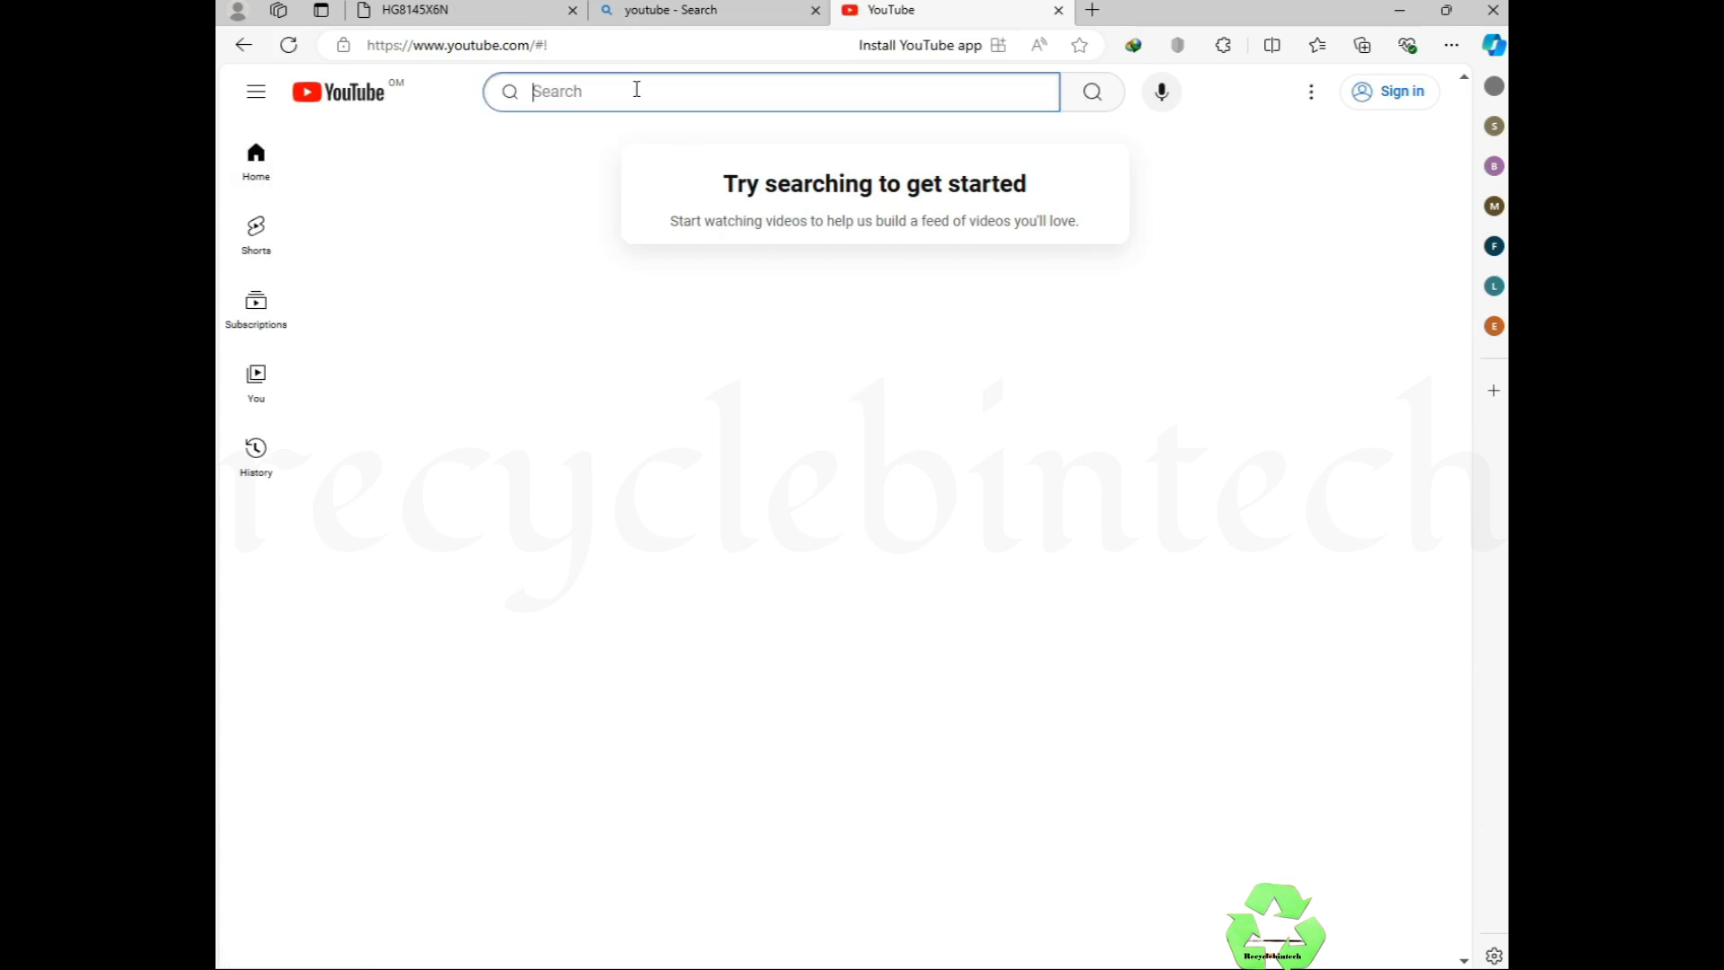
type("i")
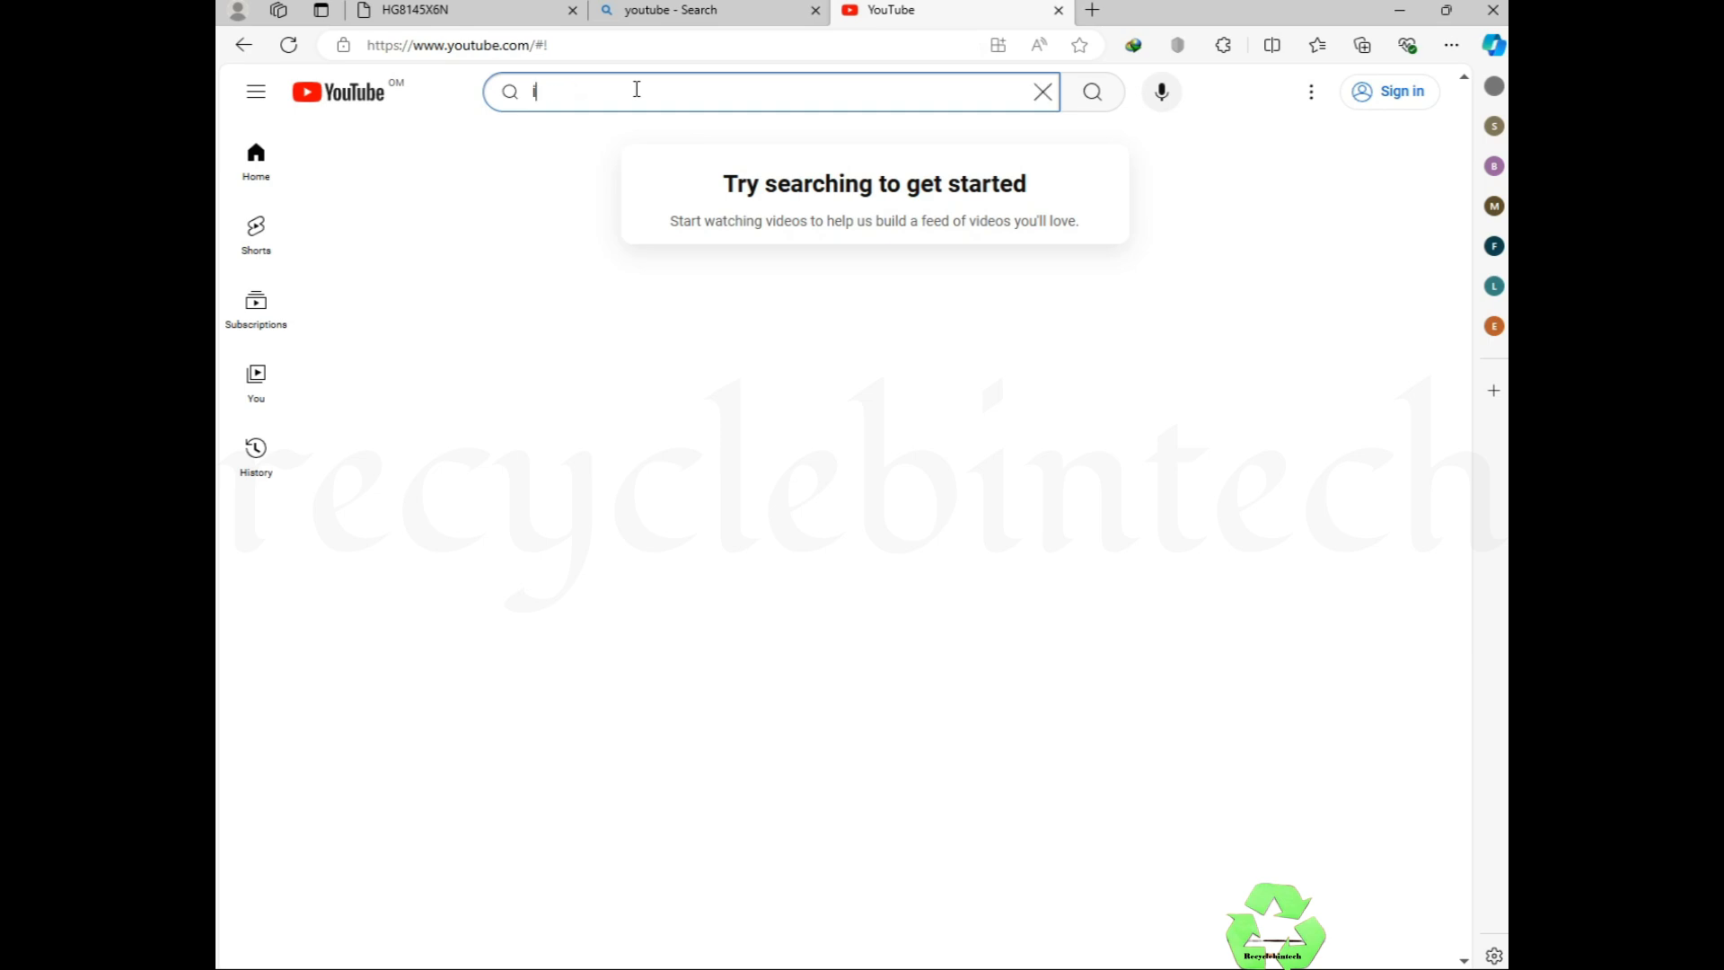
type("ntern")
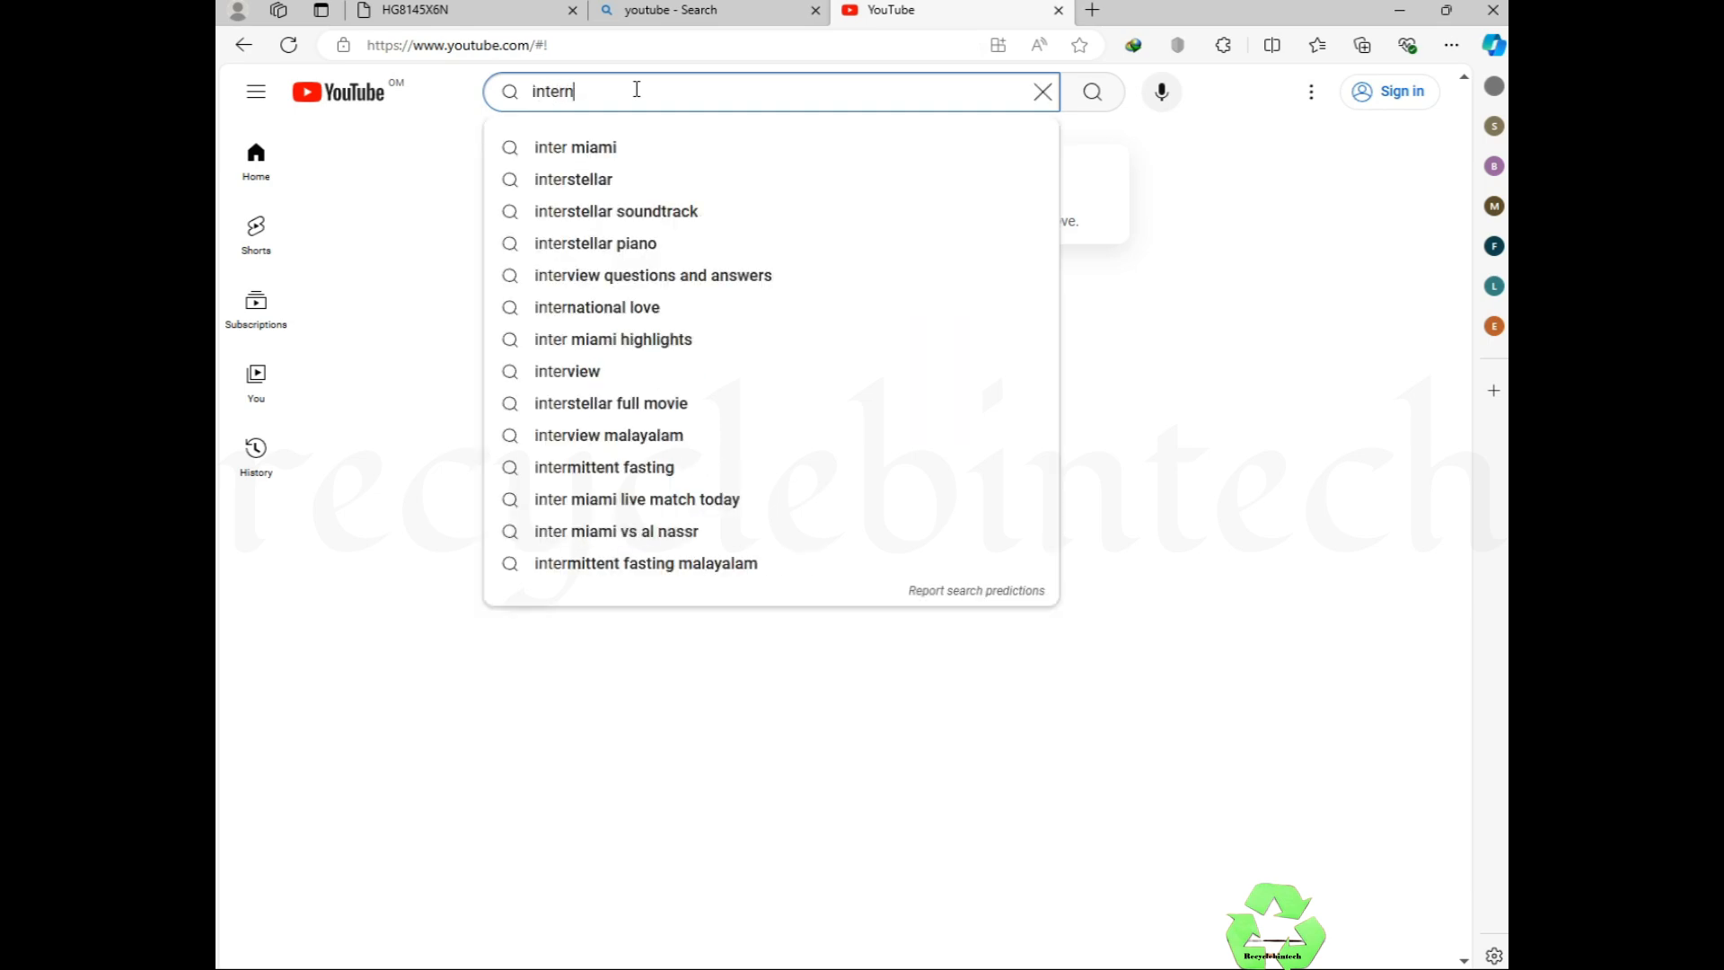
type("et")
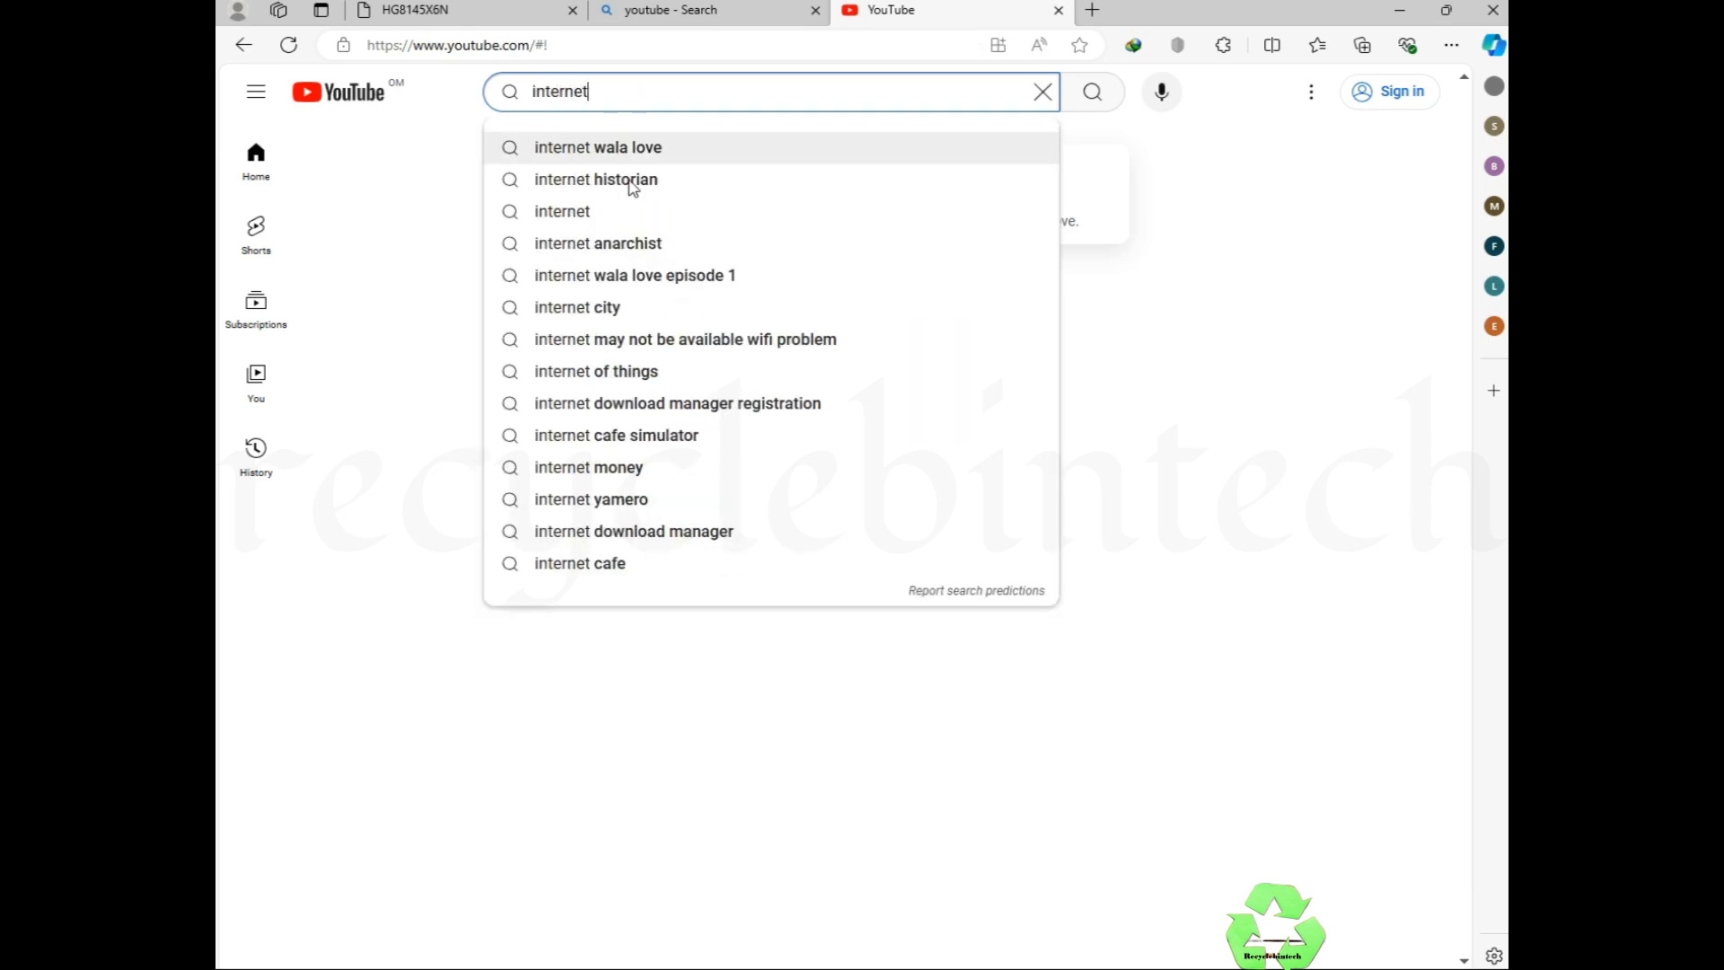
left_click(586, 220)
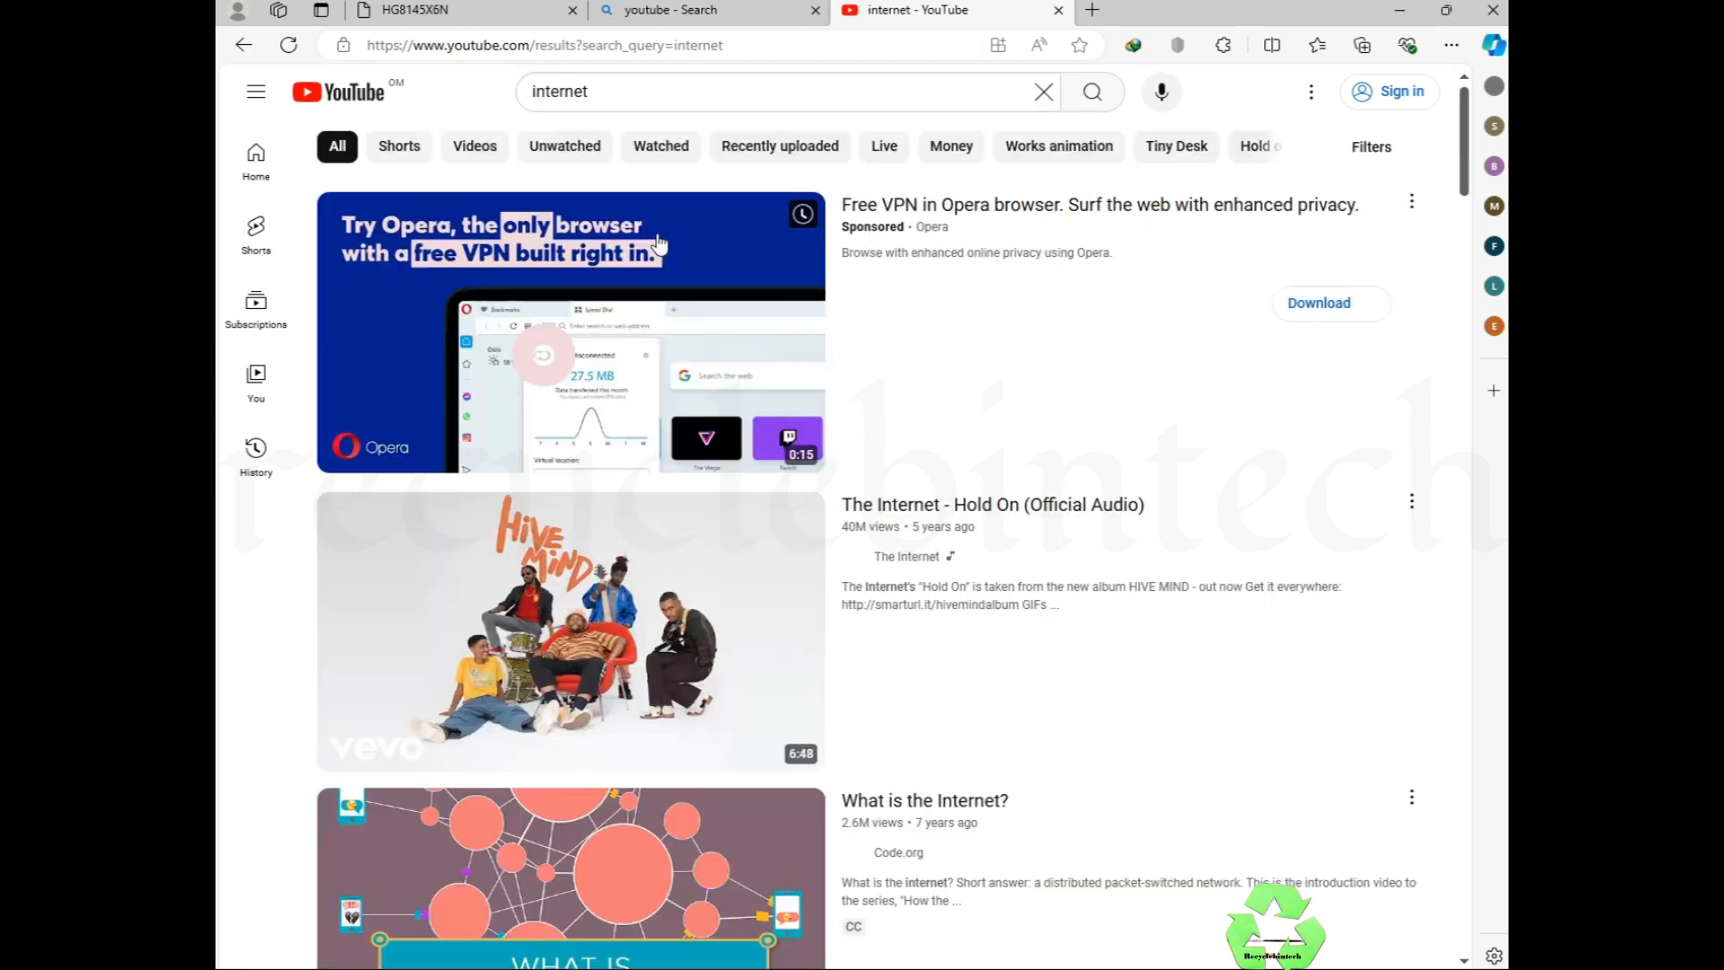
scroll(992, 494, "down", 4)
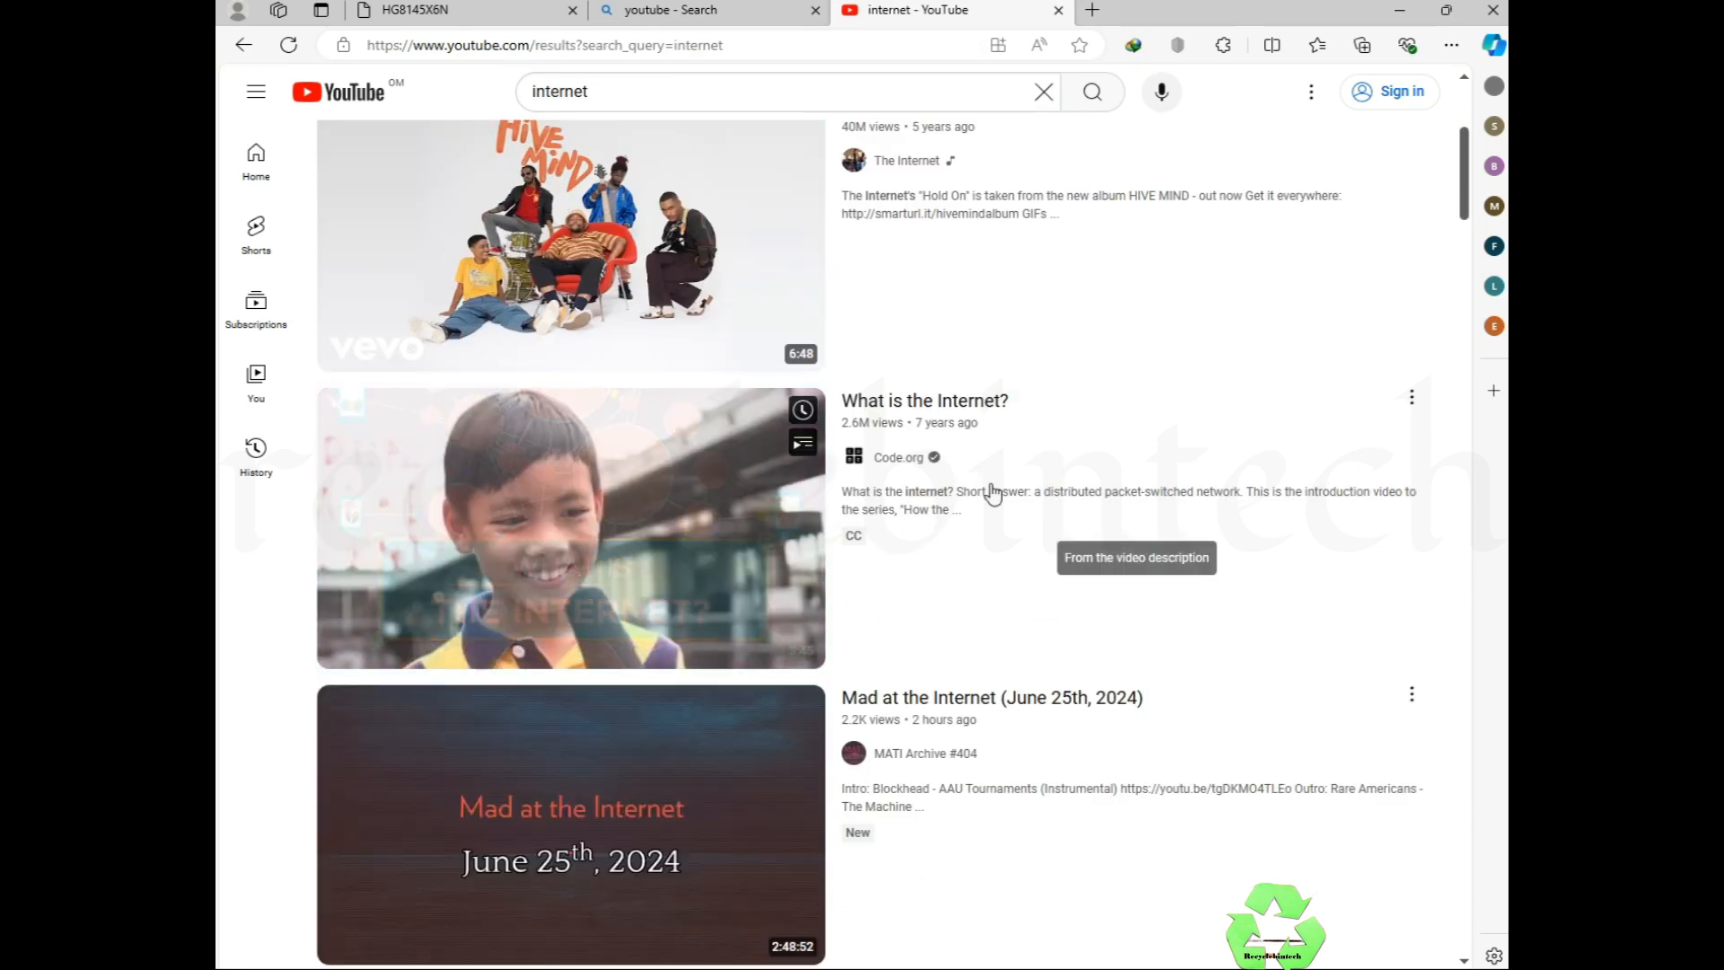
scroll(988, 490, "up", 5)
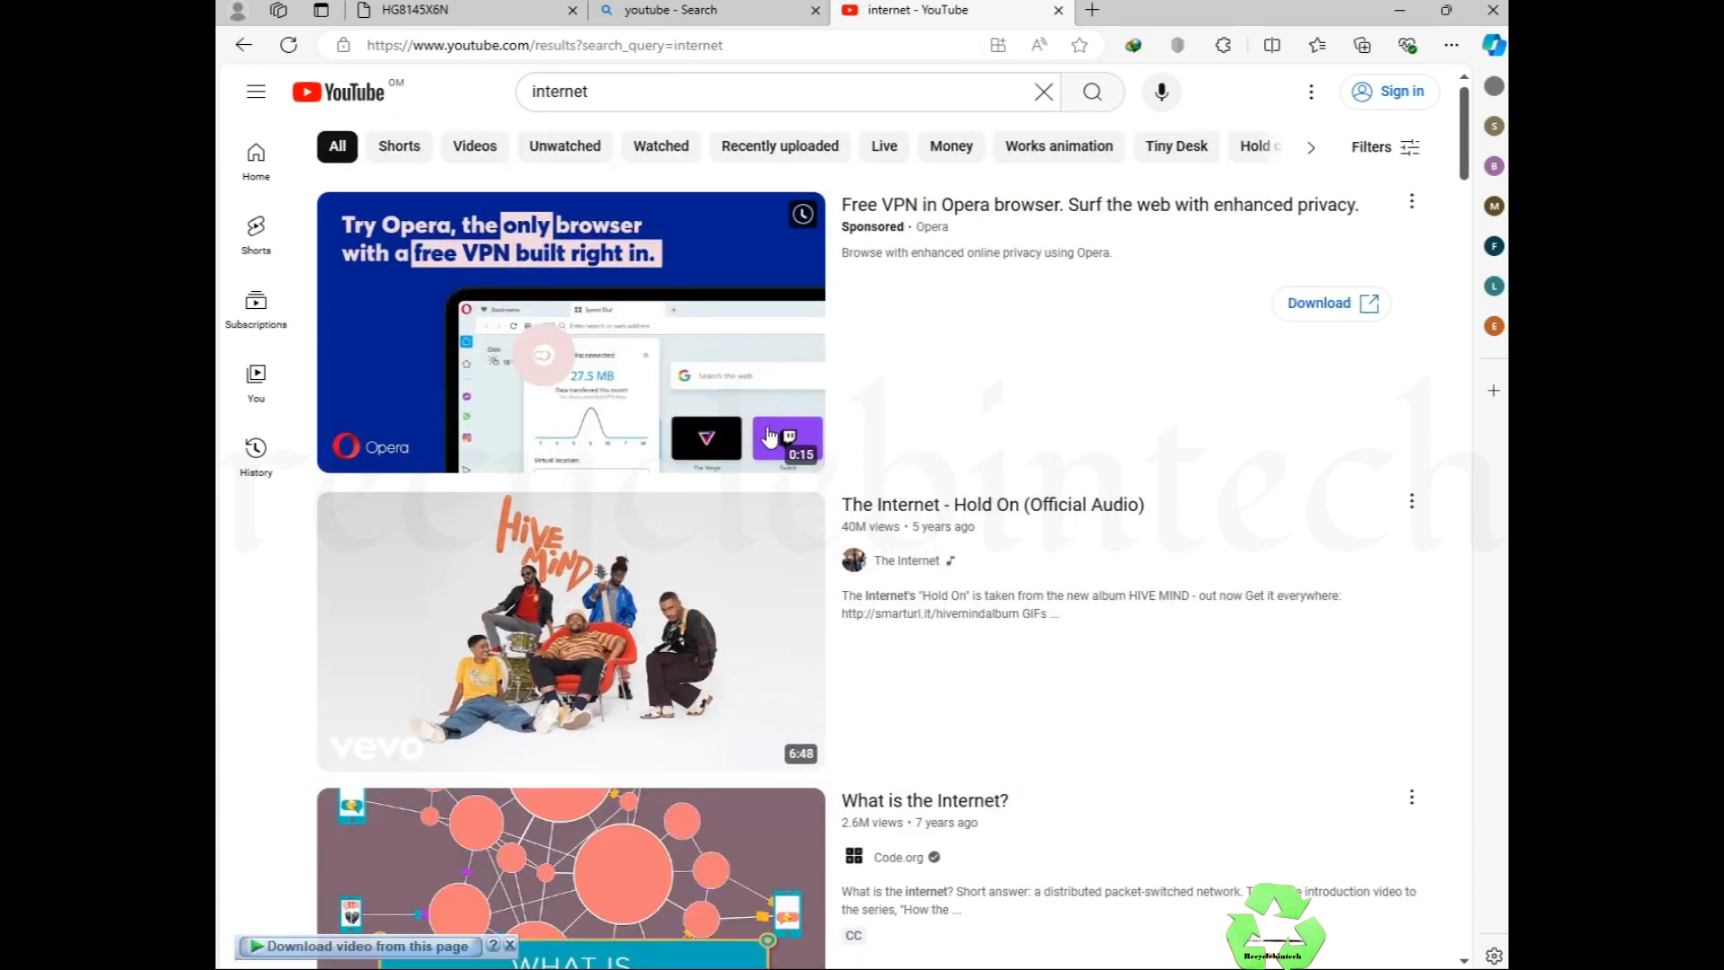